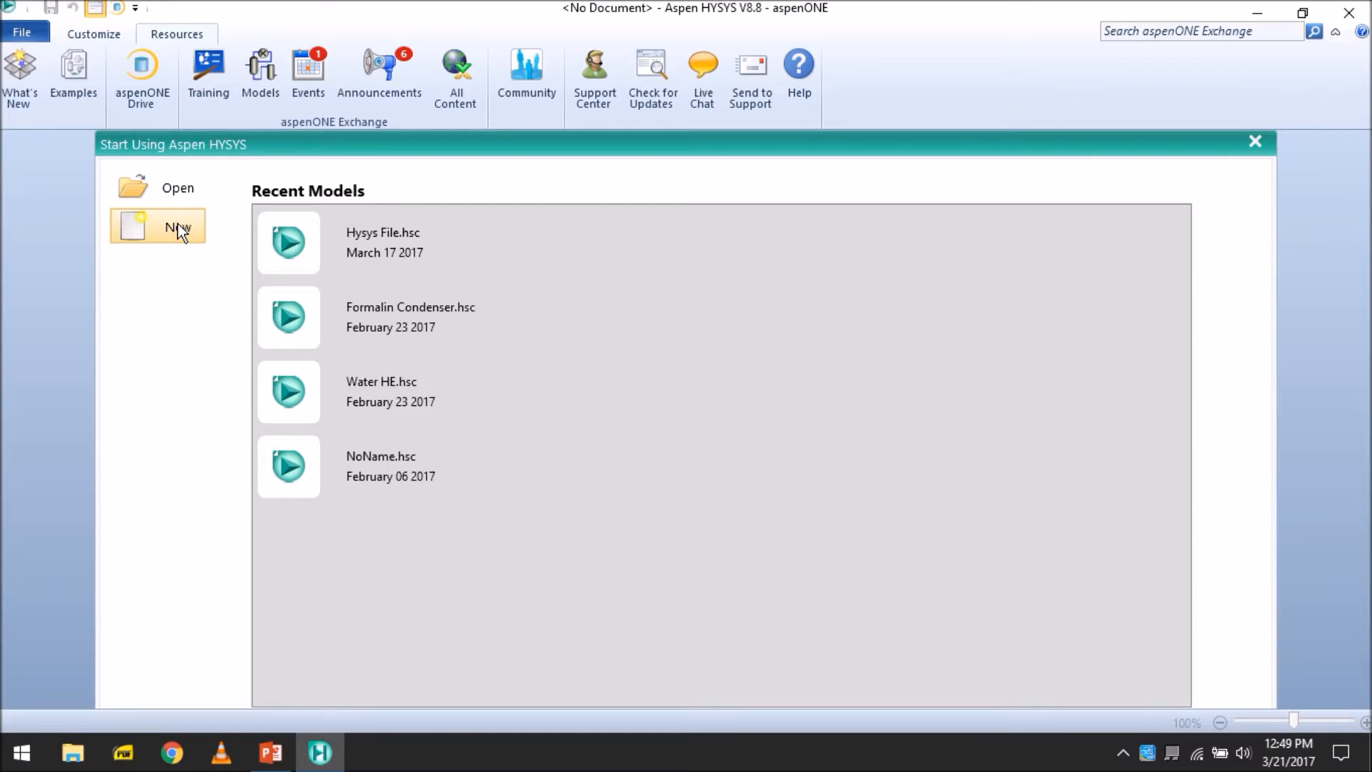
Create a new case and add a component list to it.
{"action": "left_click", "coordinate": [178, 224]}
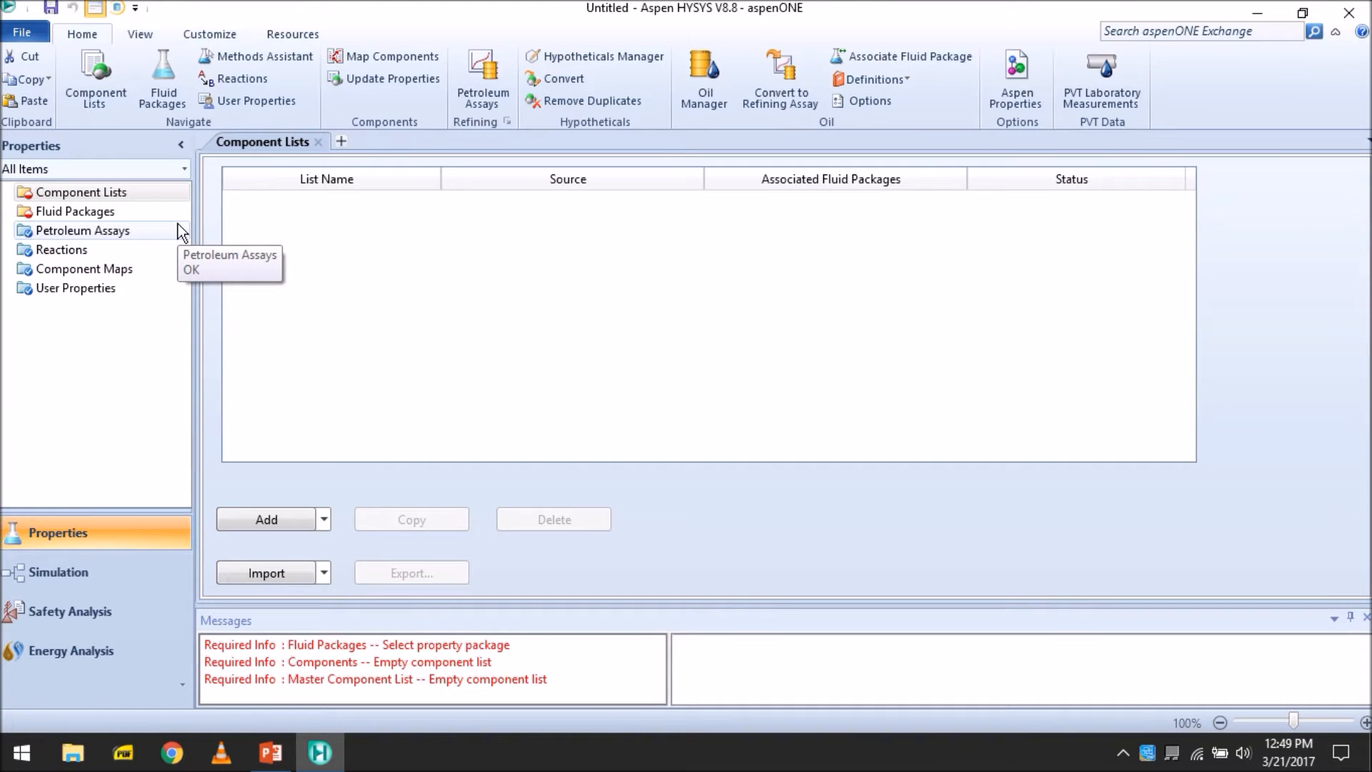
{"action": "left_click", "coordinate": [281, 519]}
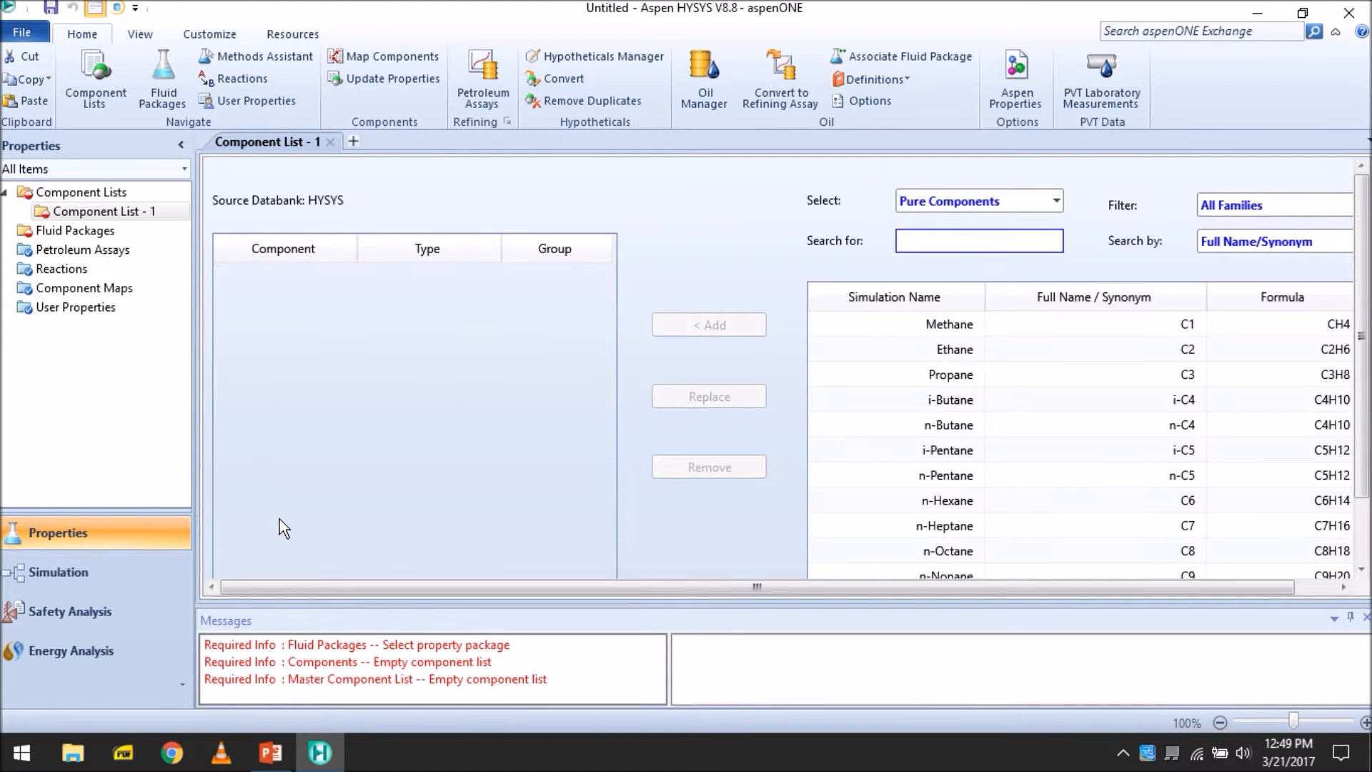
{"action": "type", "text": "Propane"}
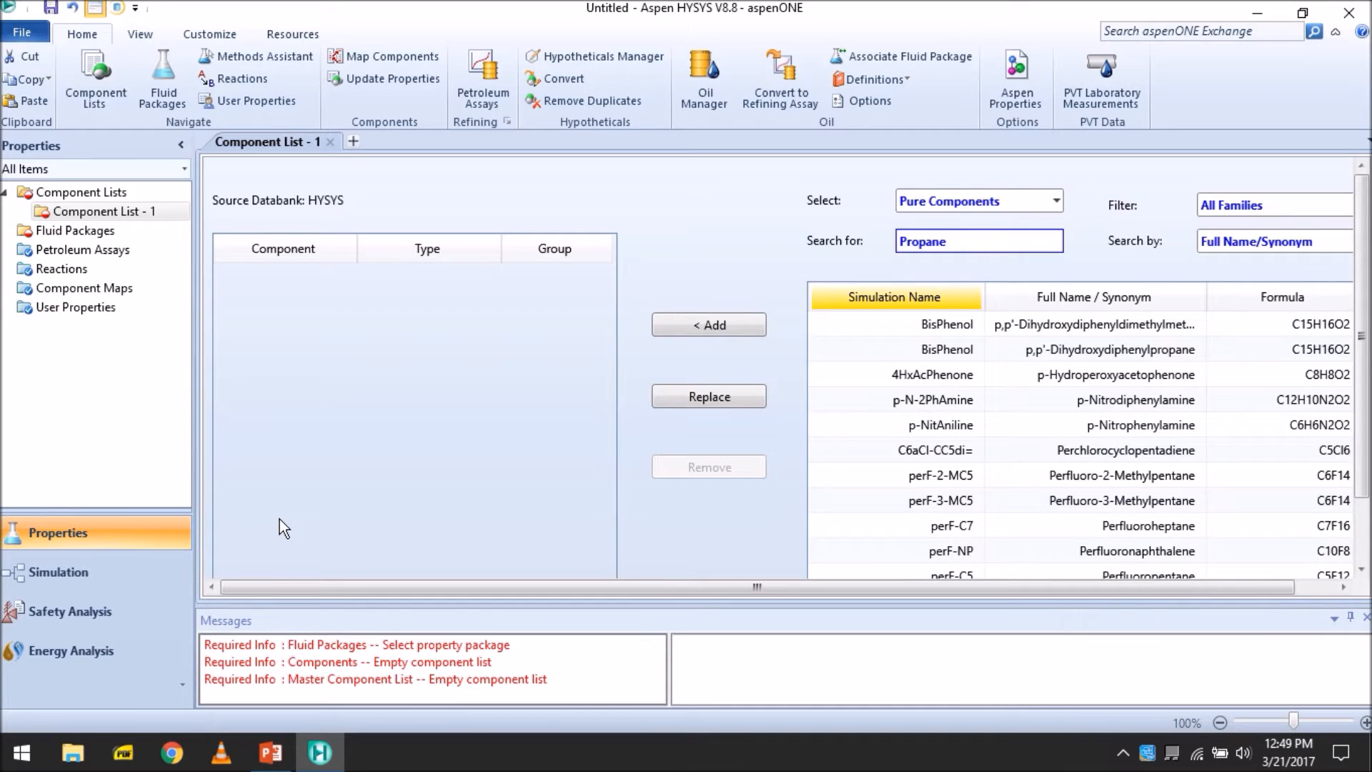
{"action": "key", "text": "BackSpace"}
{"action": "key", "text": "BackSpace"}
{"action": "key", "text": "BackSpace"}
{"action": "key", "text": "BackSpace"}
{"action": "key", "text": "BackSpace"}
{"action": "key", "text": "BackSpace"}
{"action": "key", "text": "BackSpace"}
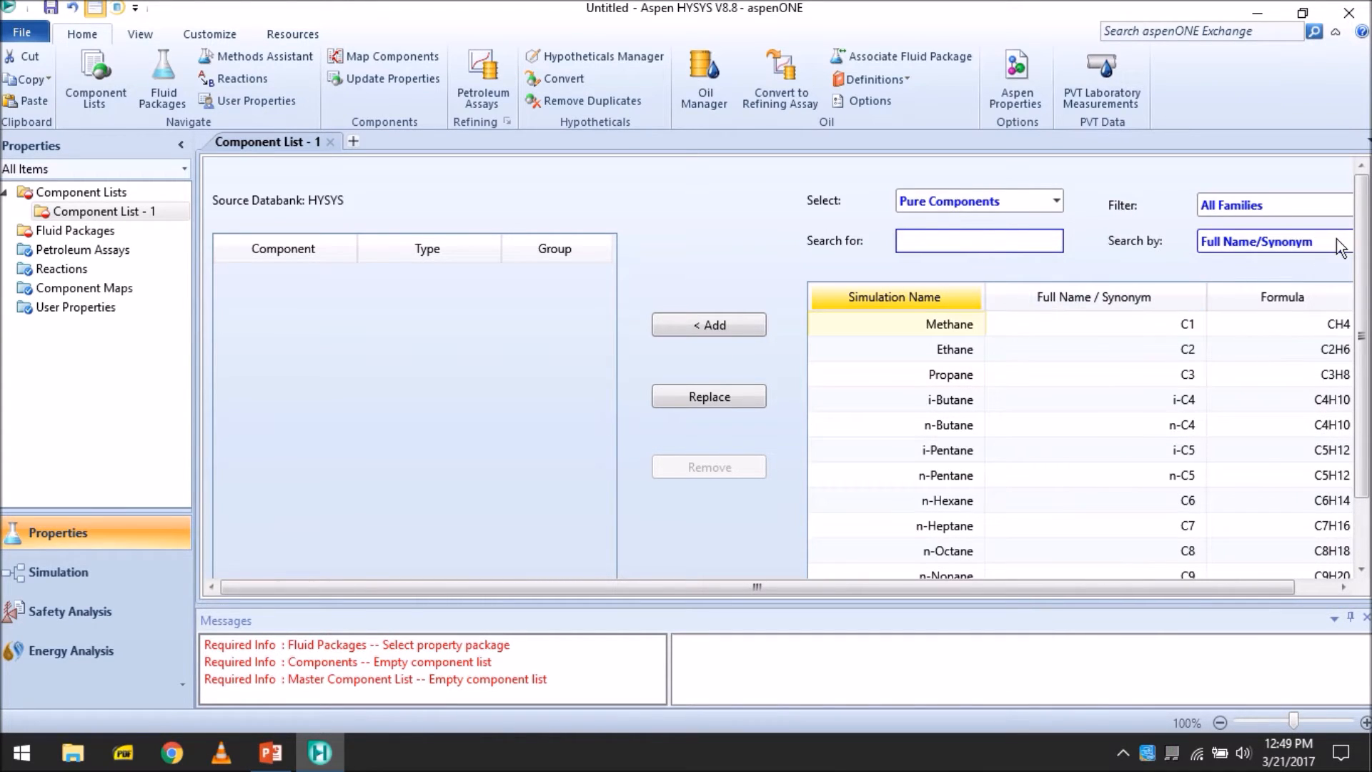
Set the component search to go by Formula and search for C3H6.
{"action": "left_click_drag", "start_coordinate": [1202, 585], "coordinate": [1243, 585]}
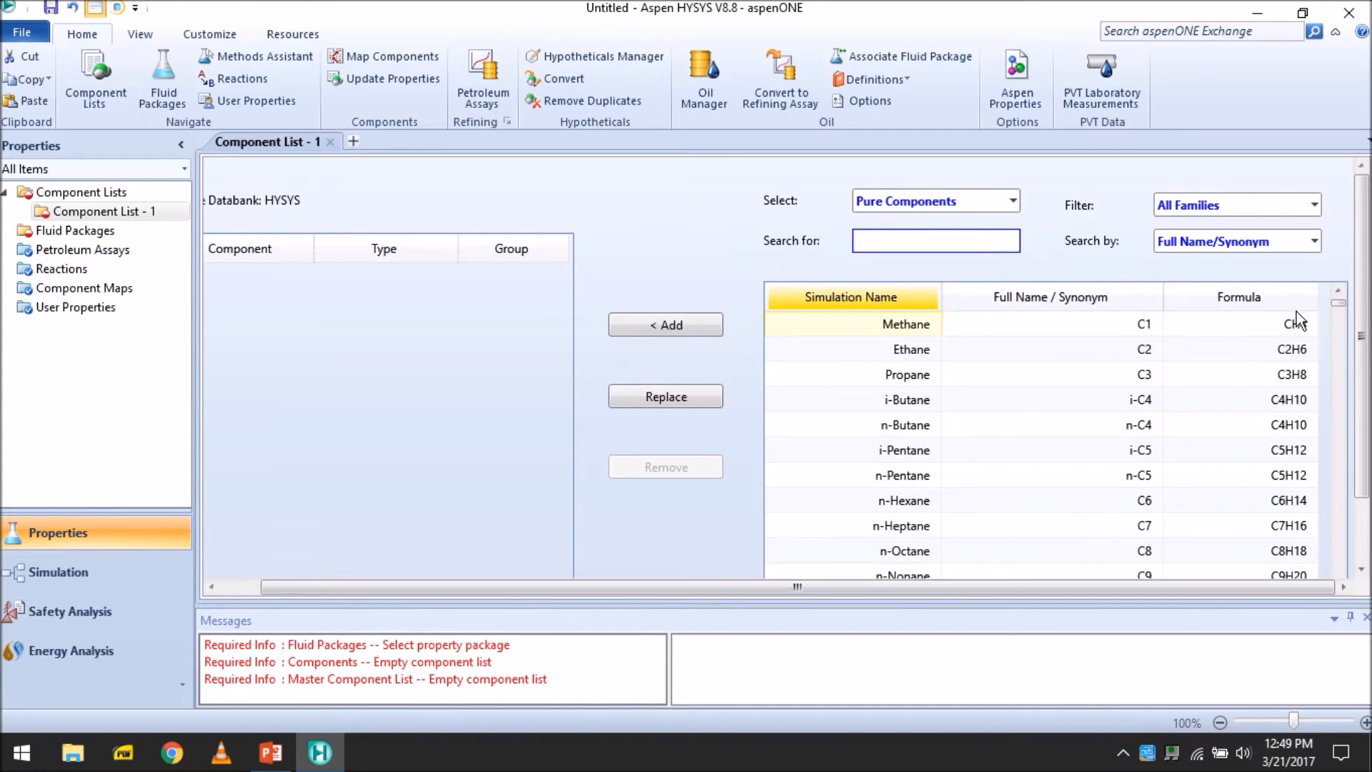
{"action": "left_click", "coordinate": [1315, 242]}
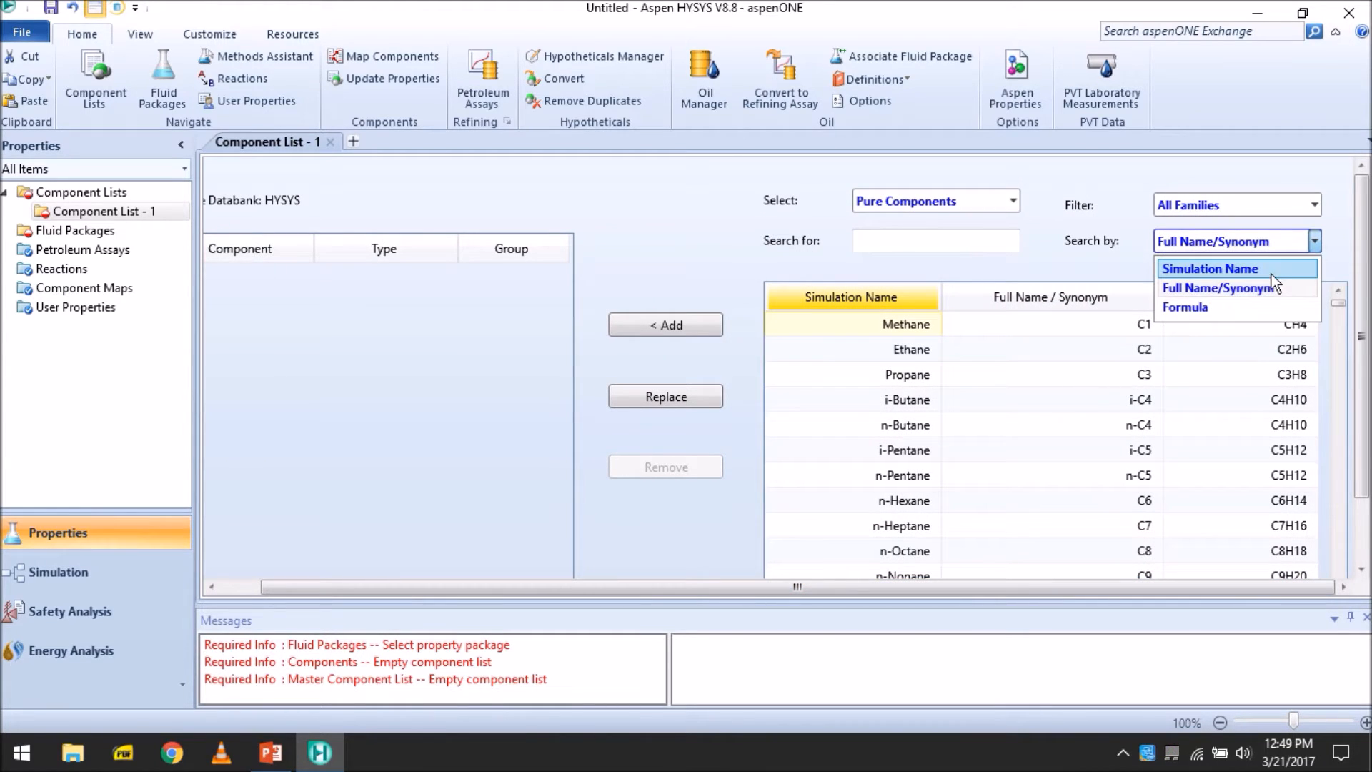
{"action": "left_click", "coordinate": [1215, 307]}
{"action": "left_click", "coordinate": [894, 242]}
{"action": "type", "text": "C3H6"}
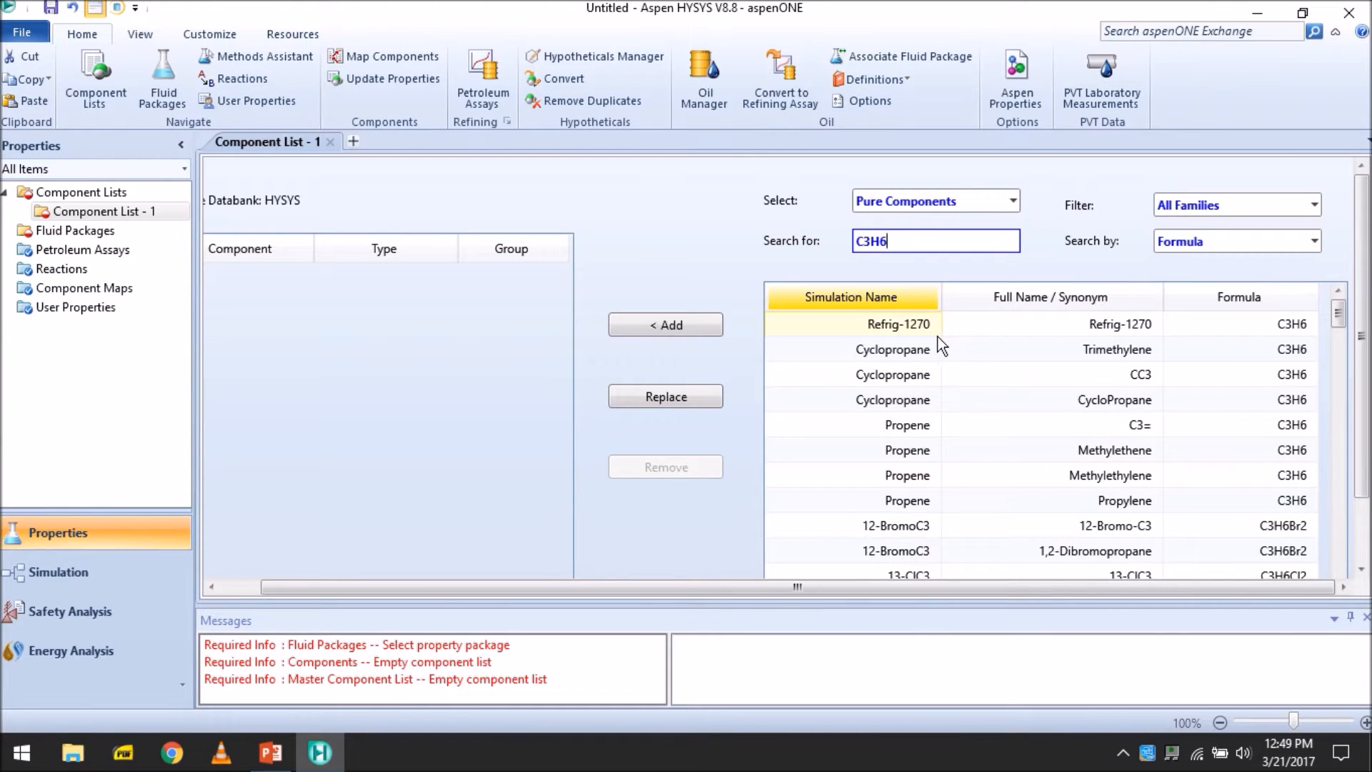
Look through the C3H6 matches in the databank, checking the cyclopropane and propene entries.
{"action": "left_click", "coordinate": [926, 350]}
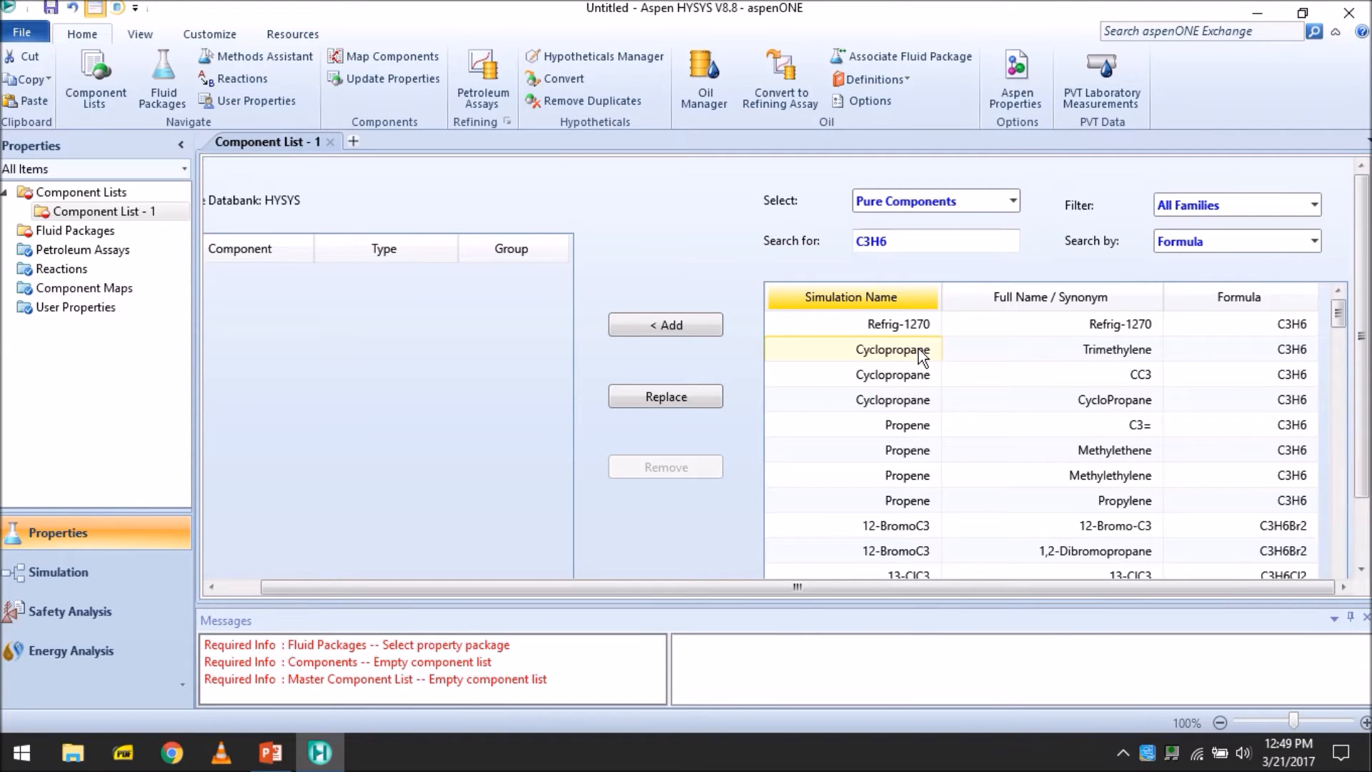
{"action": "double_click", "coordinate": [947, 241]}
{"action": "left_click", "coordinate": [907, 461]}
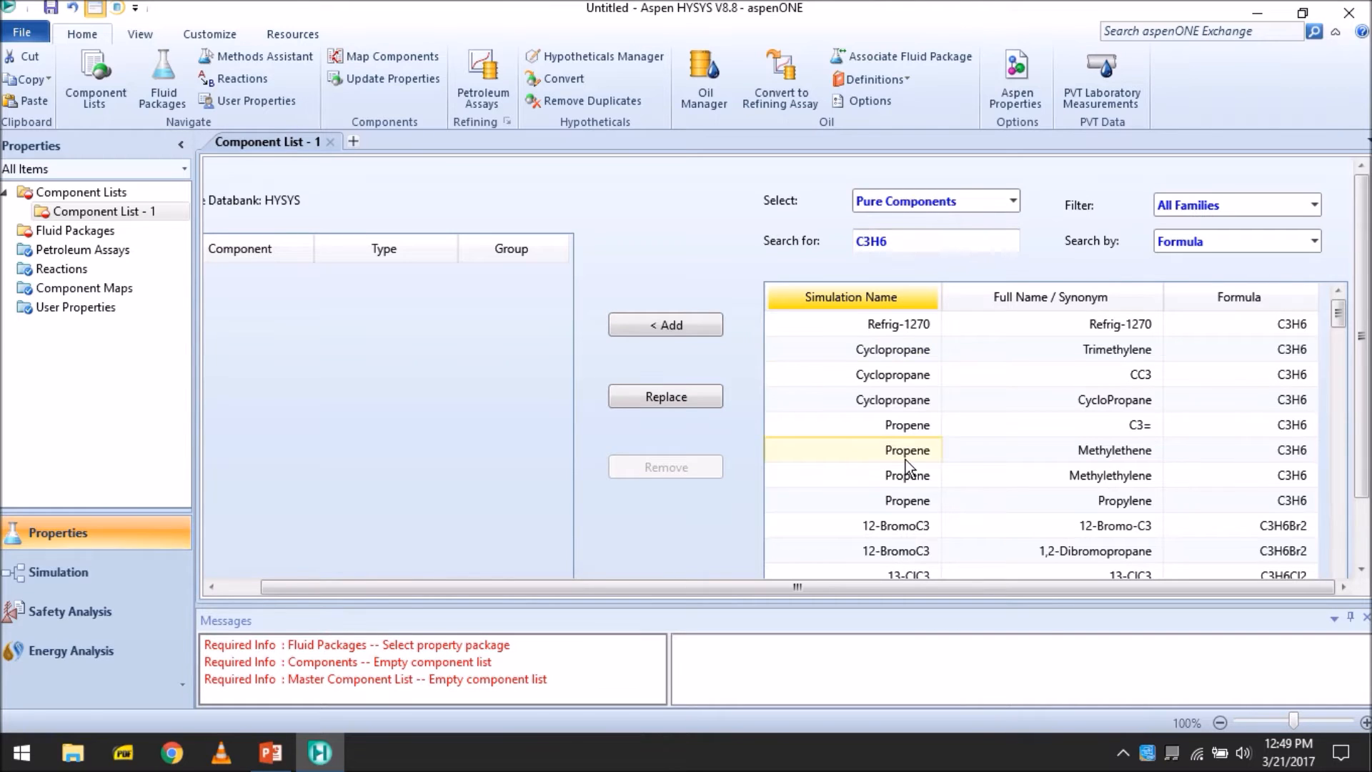
{"action": "scroll", "coordinate": [906, 460], "scroll_direction": "down", "scroll_amount": 1}
{"action": "scroll", "coordinate": [906, 460], "scroll_direction": "down", "scroll_amount": 2}
{"action": "scroll", "coordinate": [907, 460], "scroll_direction": "up", "scroll_amount": 3}
{"action": "double_click", "coordinate": [913, 245]}
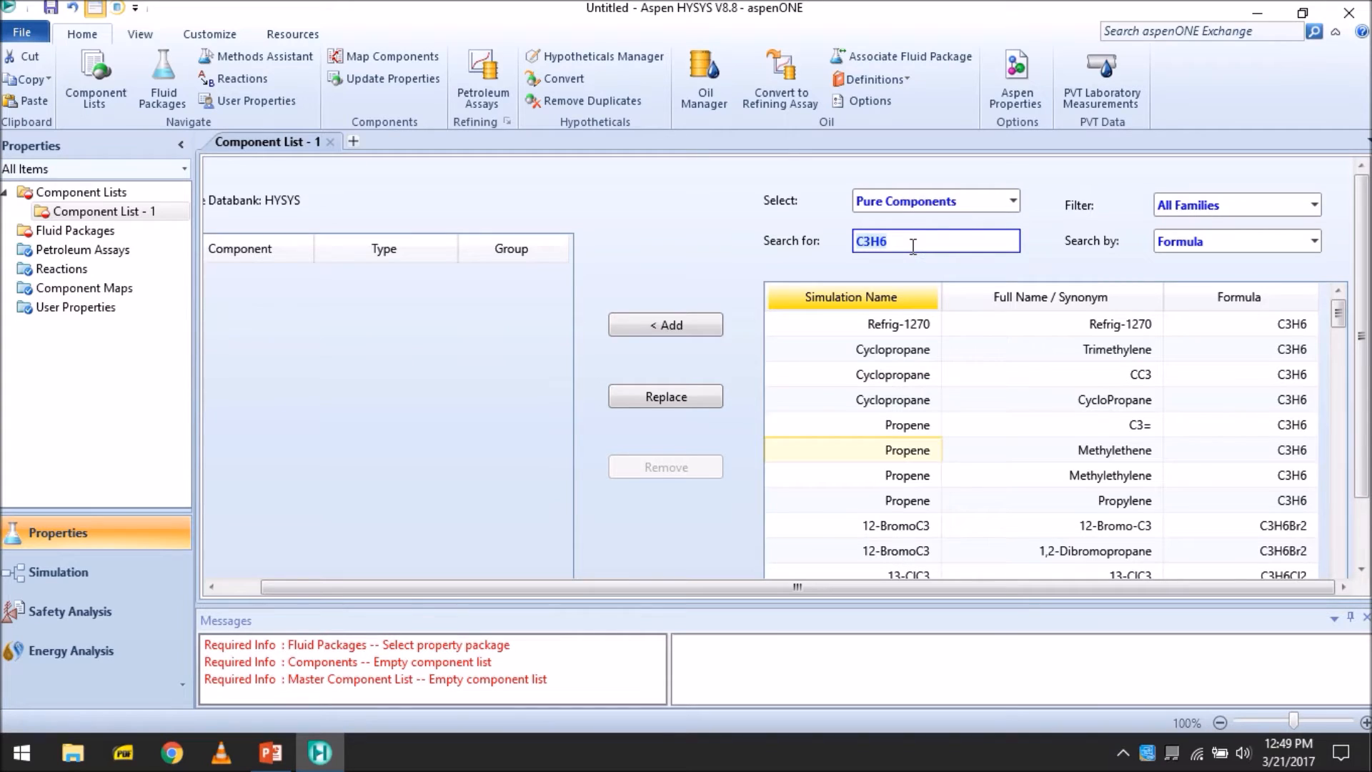
{"action": "left_click", "coordinate": [914, 246]}
{"action": "left_click", "coordinate": [894, 425]}
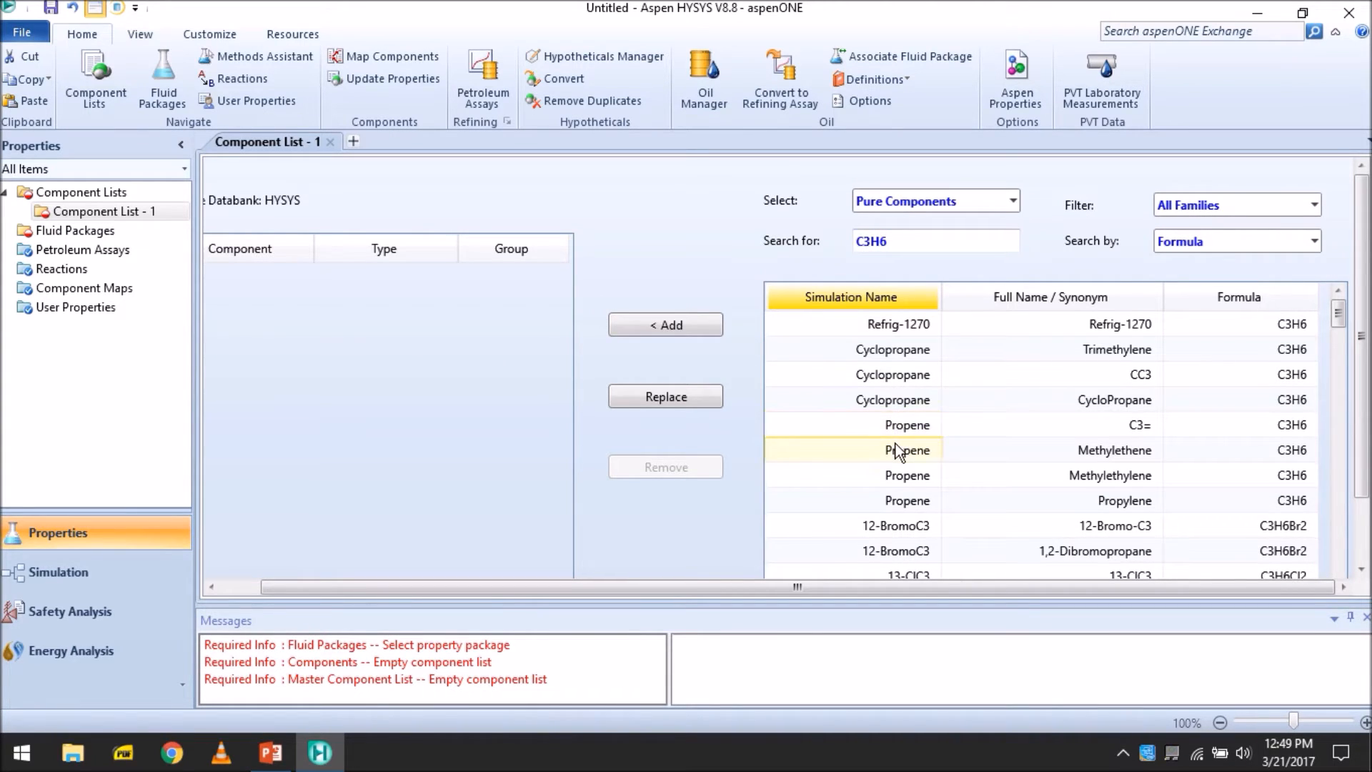
Search the databank for the formula C3H8 and add Propane to the component list.
{"action": "left_click", "coordinate": [910, 239]}
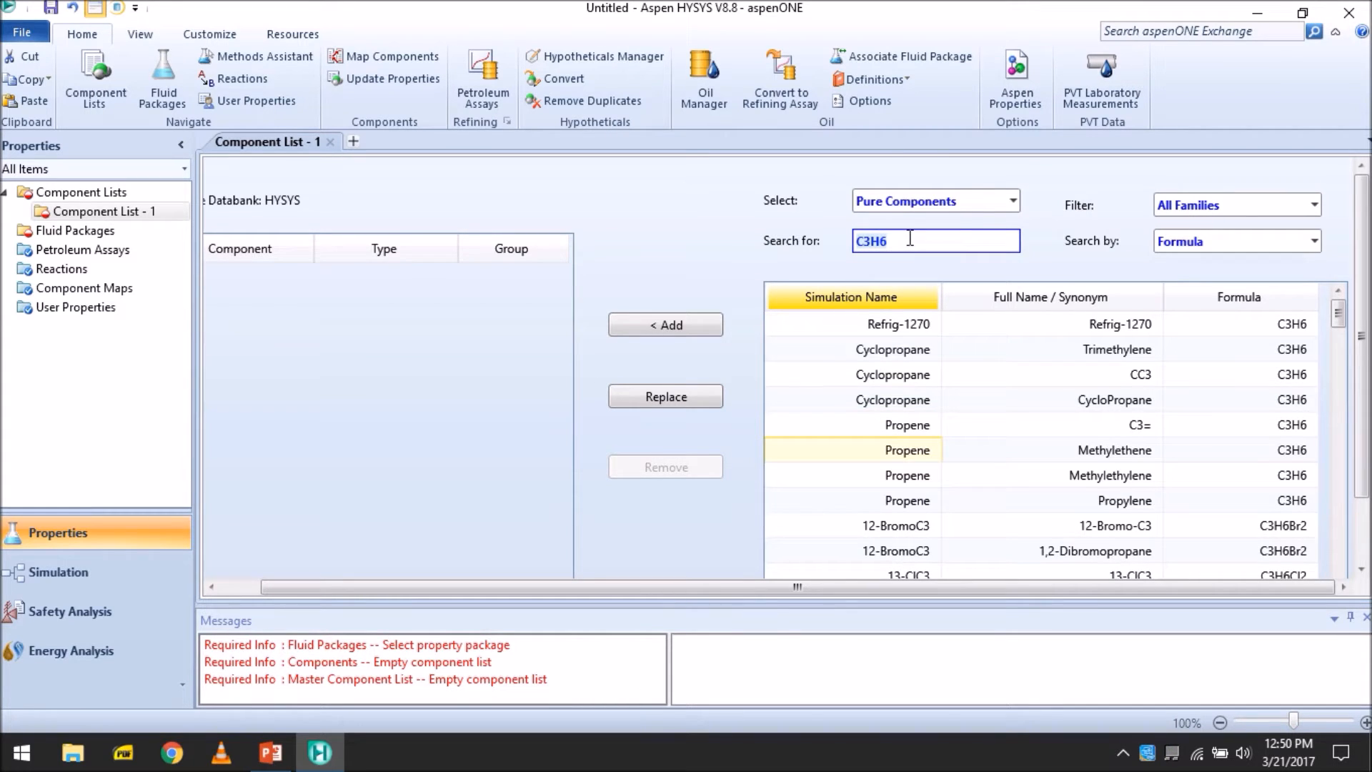
{"action": "type", "text": "C3H8"}
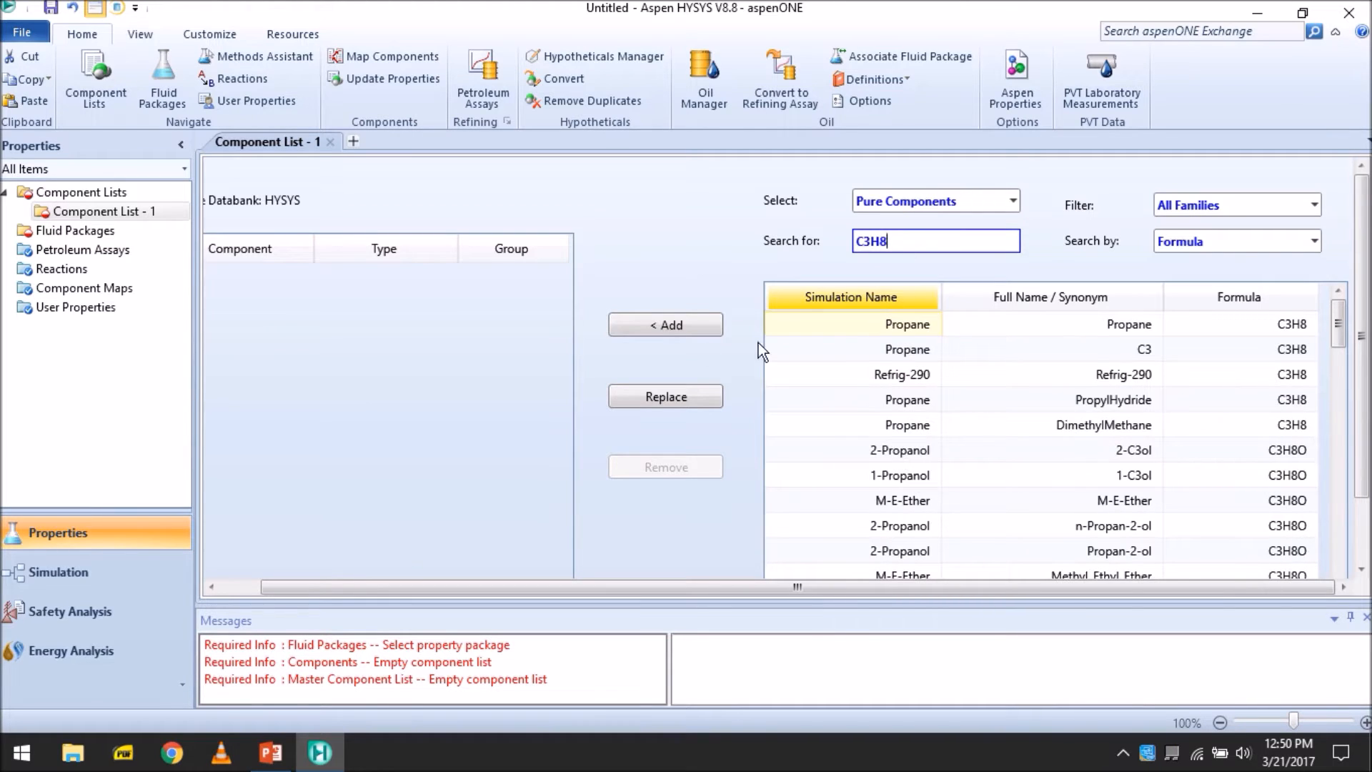
{"action": "left_click", "coordinate": [667, 325]}
Search by Simulation Name for Propene and add it to the component list.
{"action": "left_click", "coordinate": [1252, 239]}
{"action": "left_click", "coordinate": [1224, 265]}
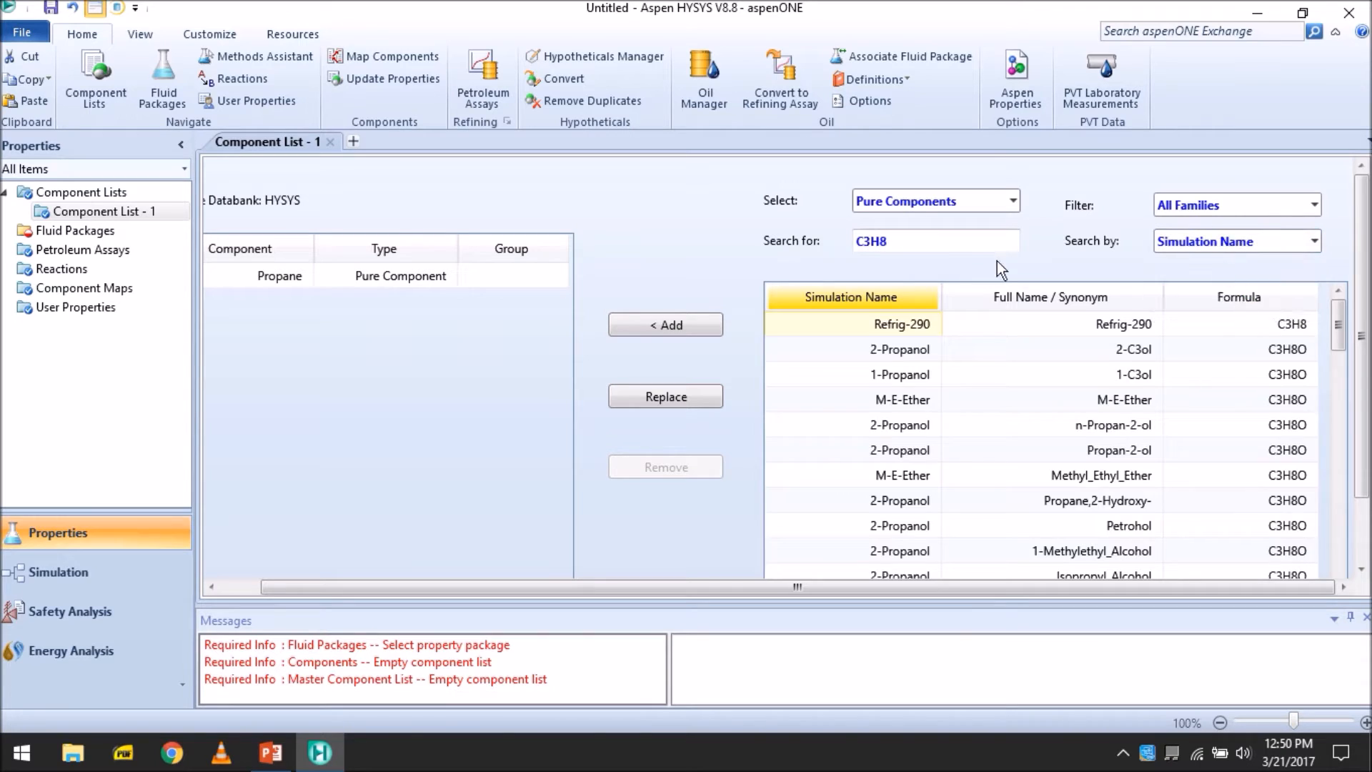
{"action": "double_click", "coordinate": [871, 240]}
{"action": "type", "text": "Propene"}
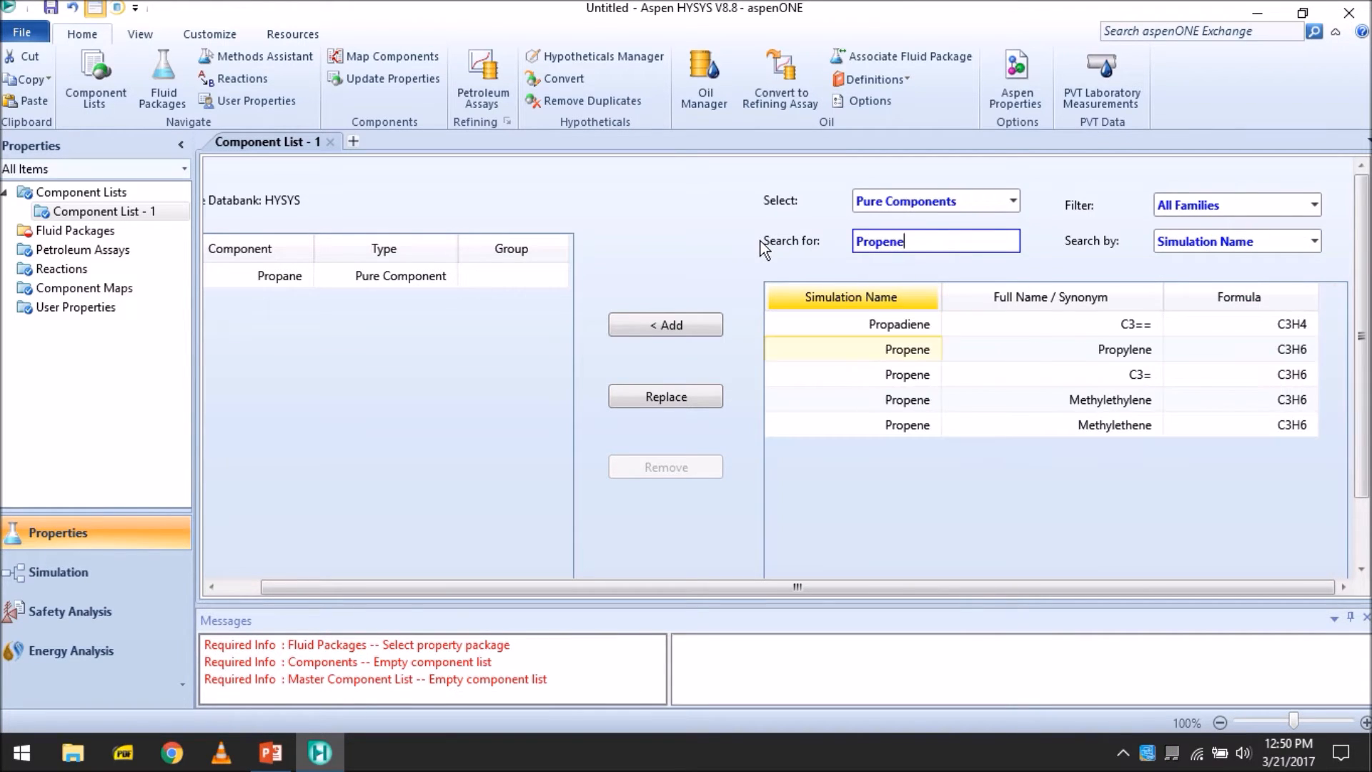
{"action": "left_click", "coordinate": [652, 329]}
{"action": "left_click_drag", "start_coordinate": [448, 589], "coordinate": [342, 584]}
Add a fluid package using the SRK property package, and collapse the component list and fluid package folders.
{"action": "left_click", "coordinate": [95, 230]}
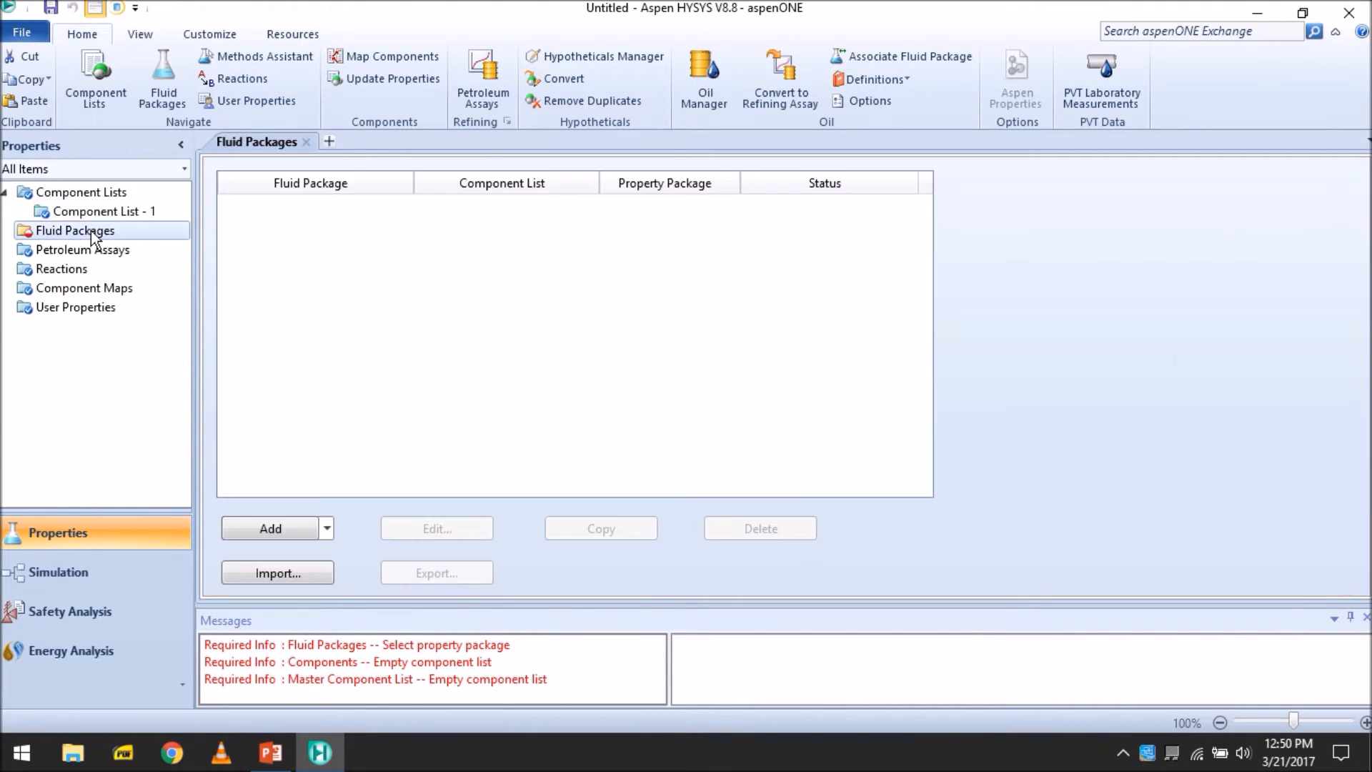
{"action": "left_click", "coordinate": [265, 523]}
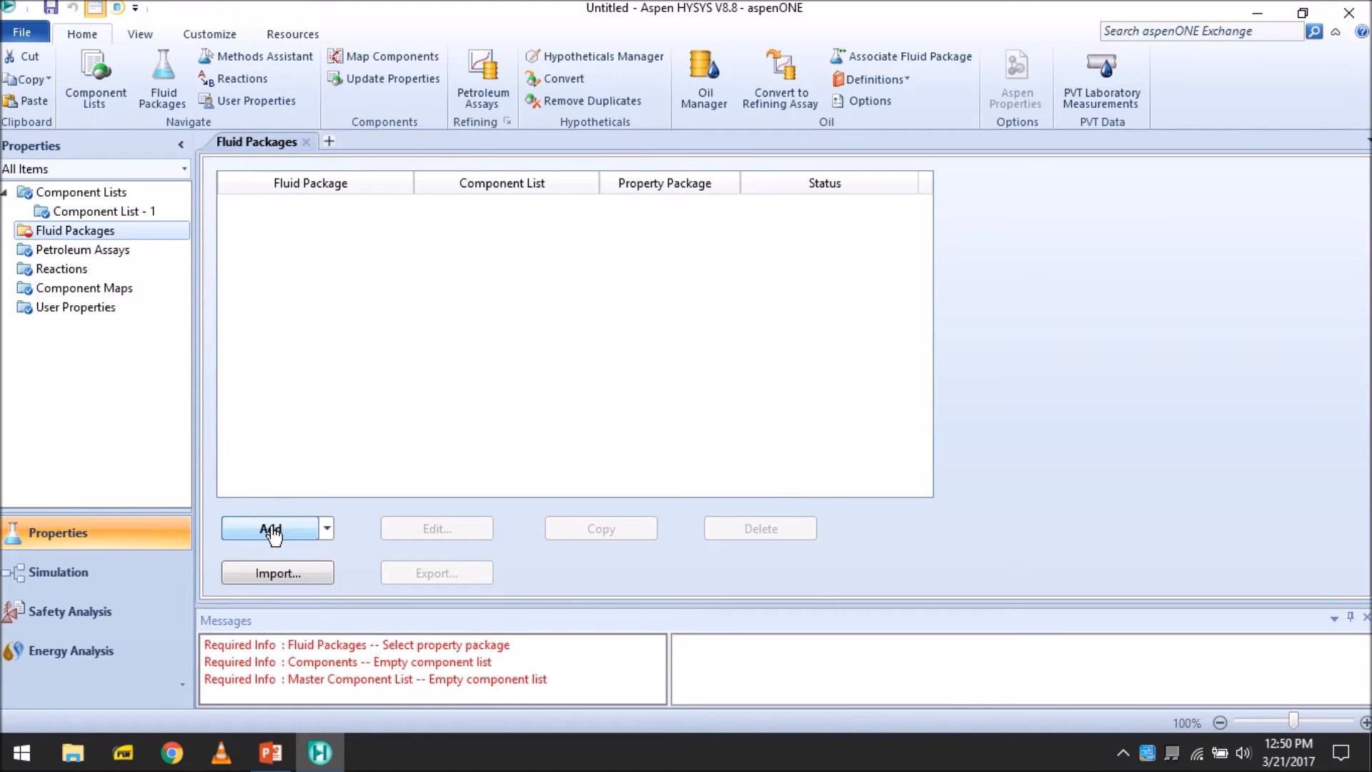
{"action": "left_click_drag", "start_coordinate": [418, 358], "coordinate": [411, 478]}
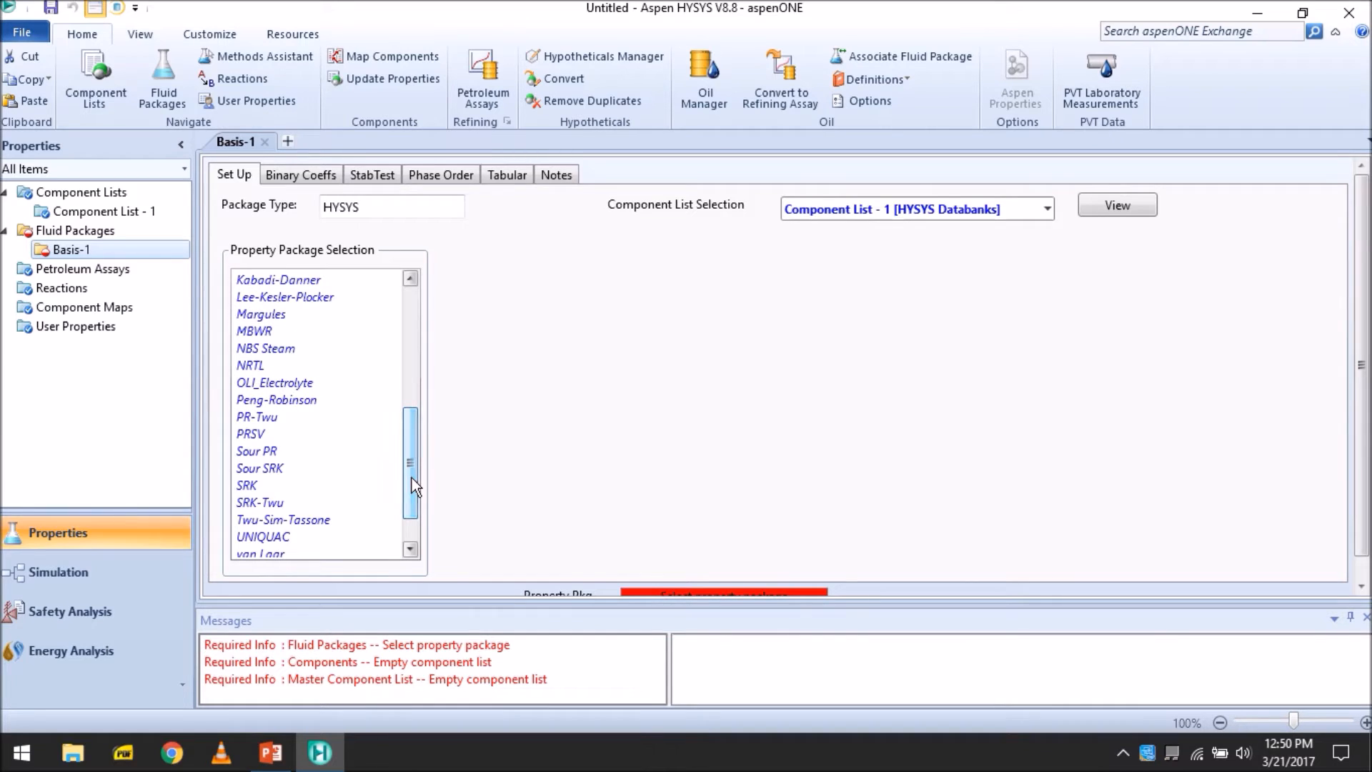
{"action": "left_click", "coordinate": [269, 484]}
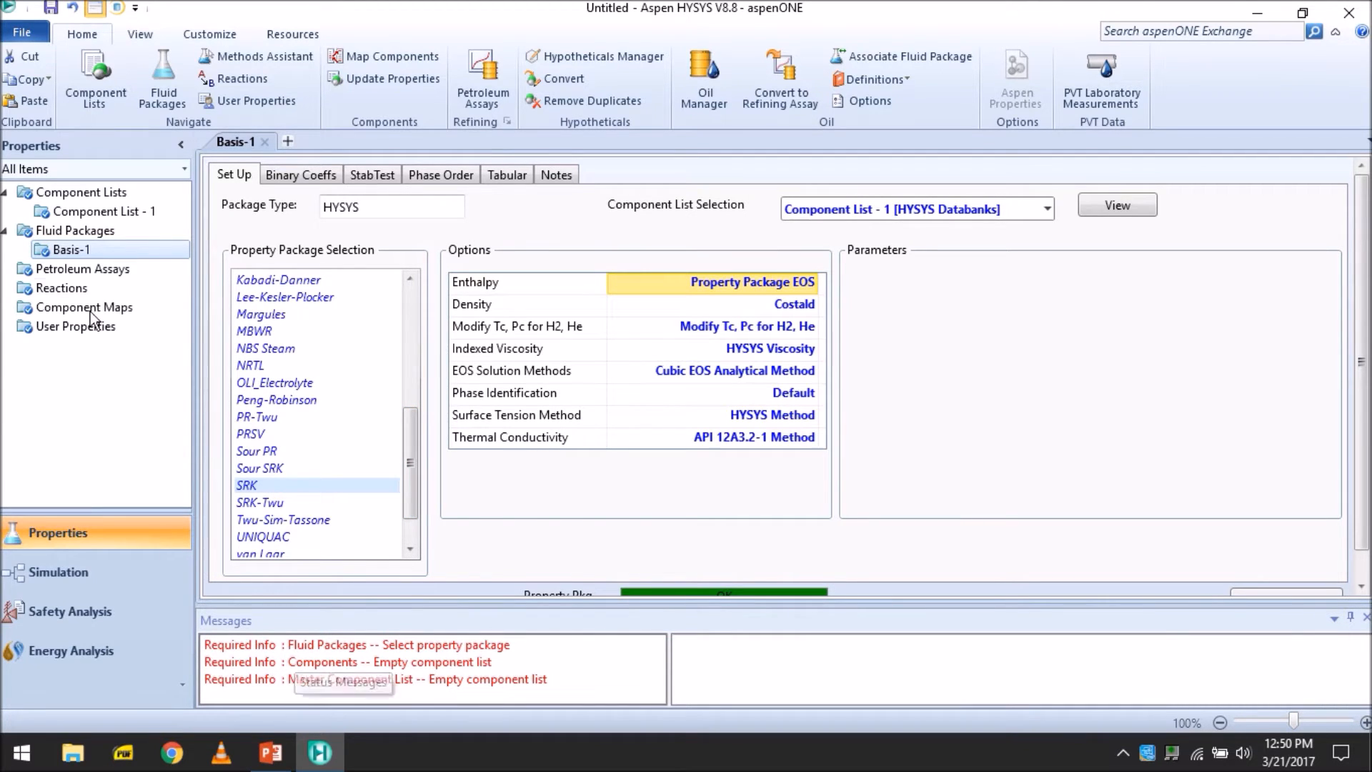
{"action": "left_click", "coordinate": [5, 231]}
{"action": "left_click", "coordinate": [7, 191]}
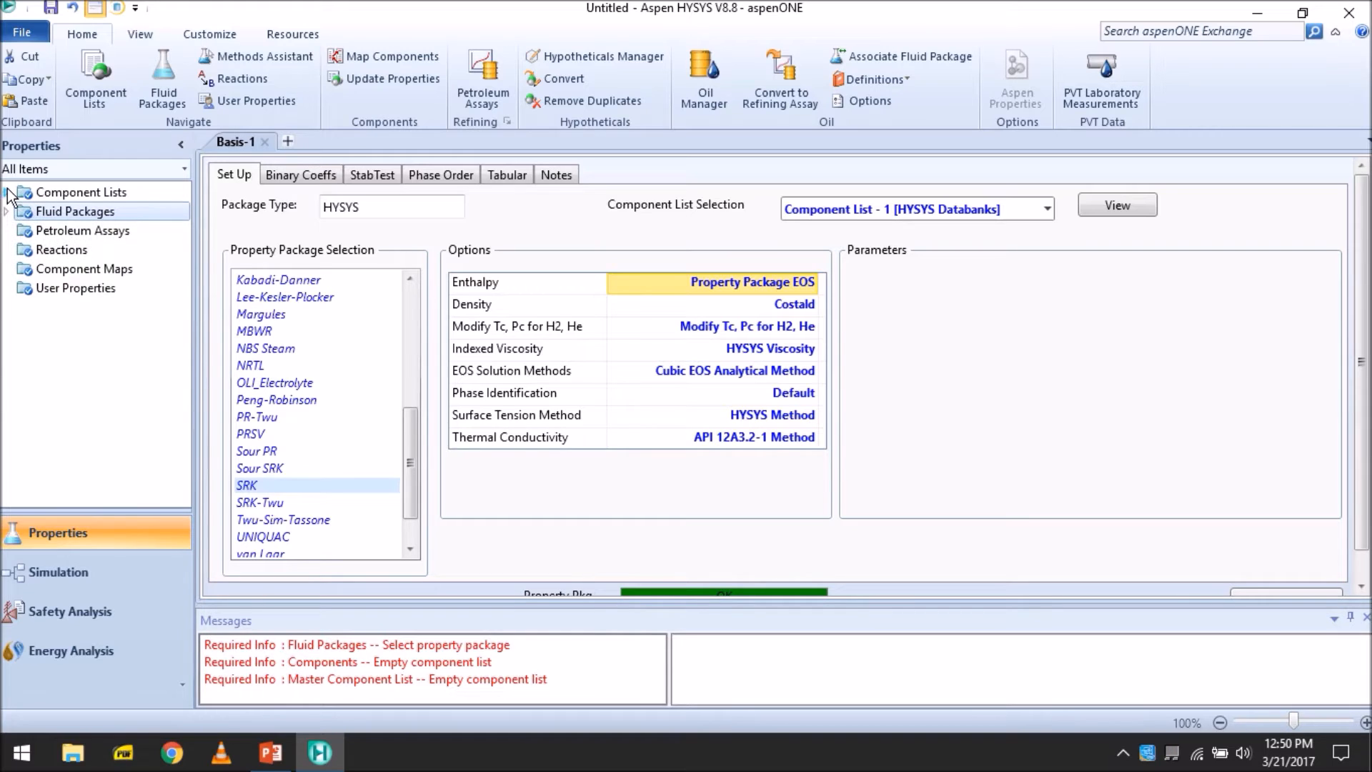
Switch to the simulation environment and move the model palette to the far side, clear of the flowsheet.
{"action": "left_click", "coordinate": [112, 575]}
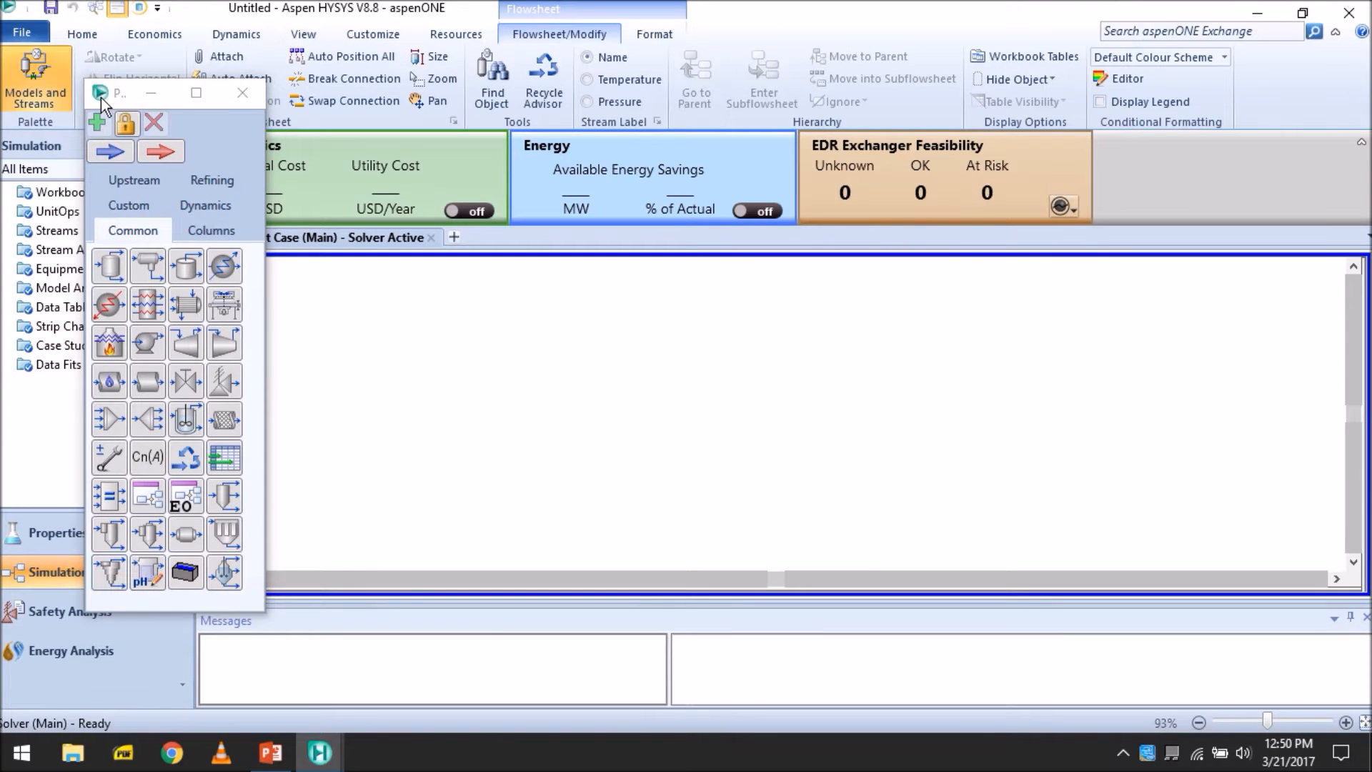
{"action": "left_click", "coordinate": [100, 97]}
{"action": "left_click", "coordinate": [102, 96]}
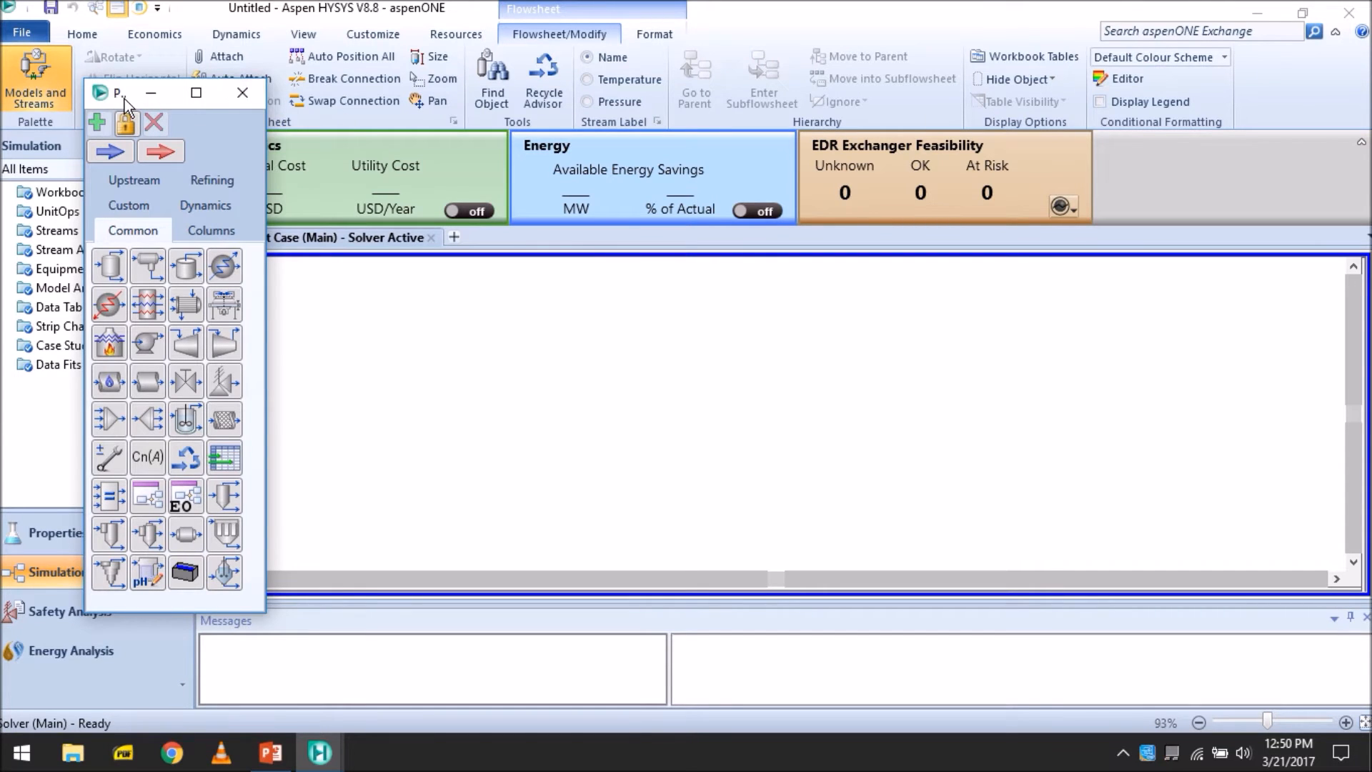
{"action": "left_click_drag", "start_coordinate": [125, 100], "coordinate": [1156, 106]}
Place a material stream on the flowsheet and name it Feed.
{"action": "left_click", "coordinate": [1151, 163]}
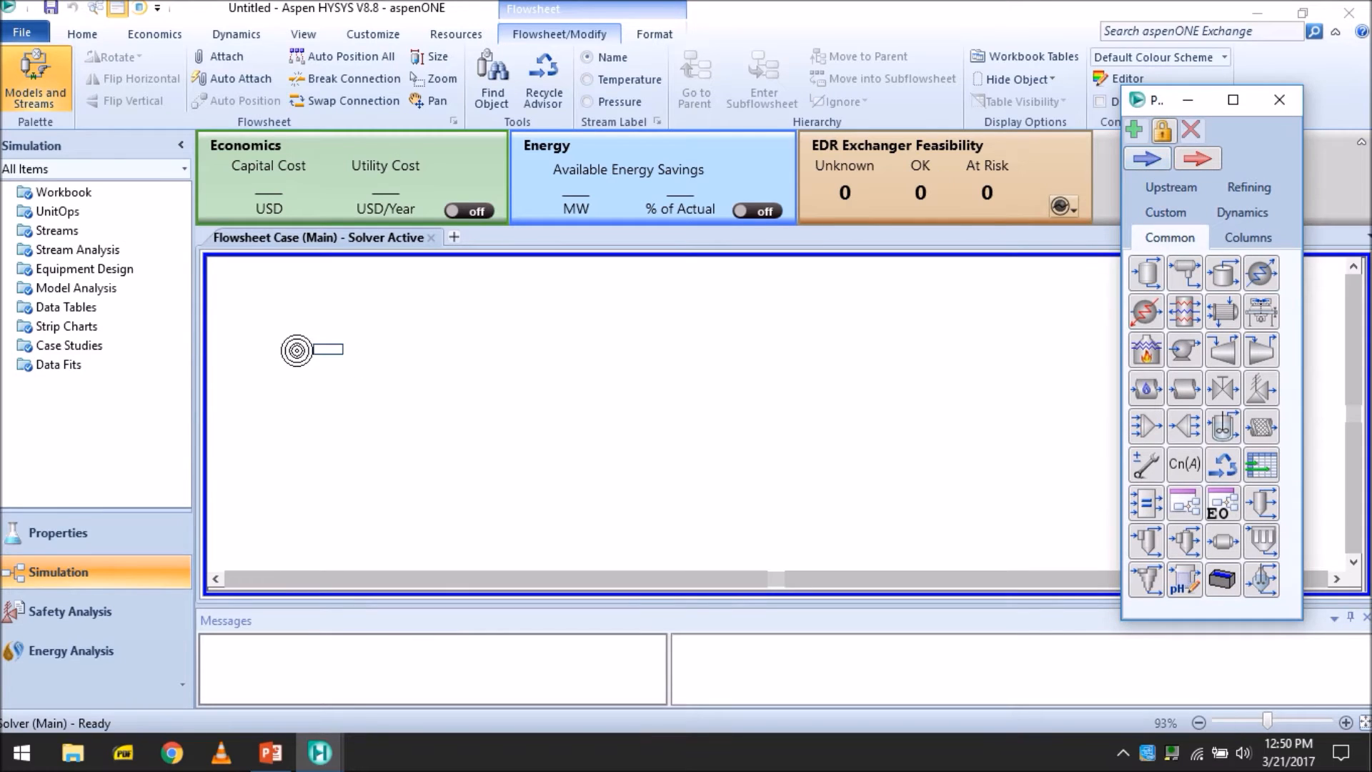
{"action": "left_click", "coordinate": [289, 366]}
{"action": "double_click", "coordinate": [289, 364]}
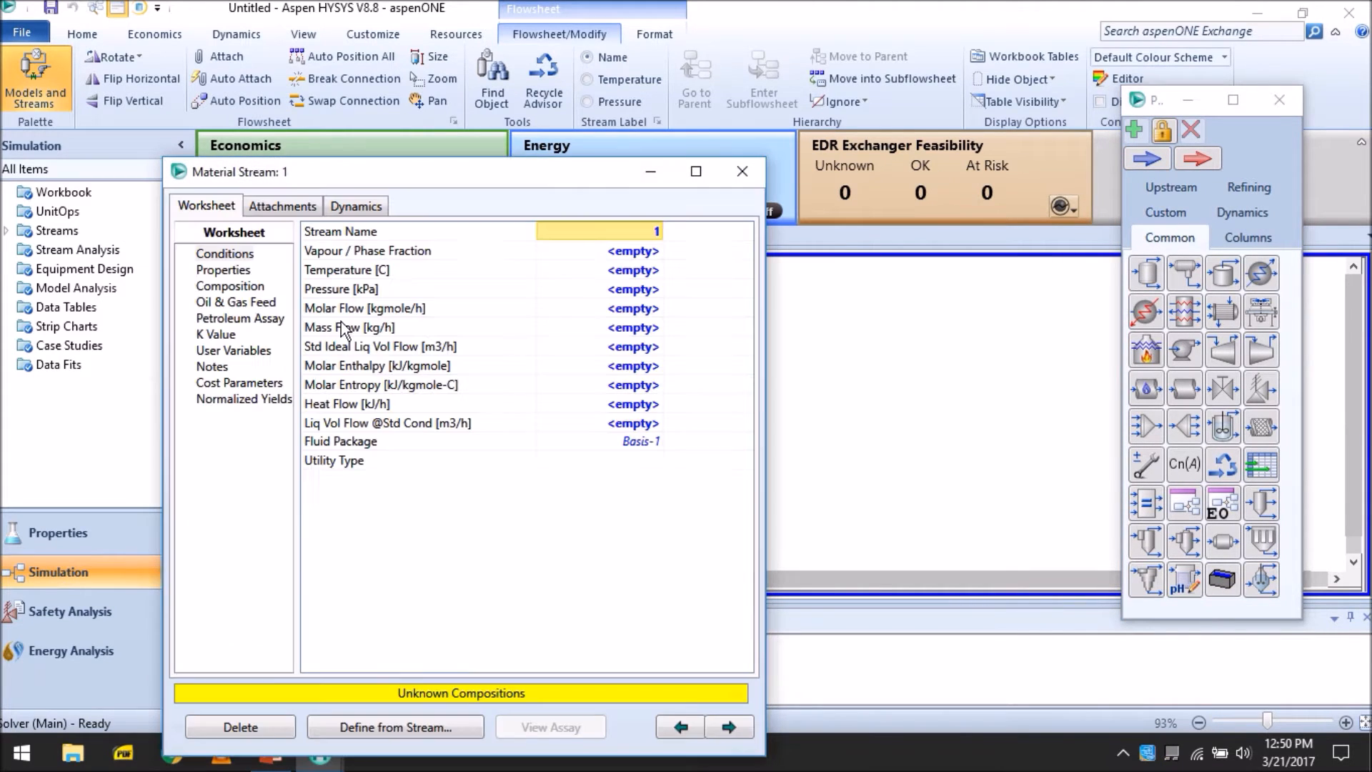
{"action": "left_click", "coordinate": [626, 229]}
{"action": "type", "text": "Feed"}
Set the Feed stream's vapour fraction to 1.
{"action": "left_click", "coordinate": [619, 256]}
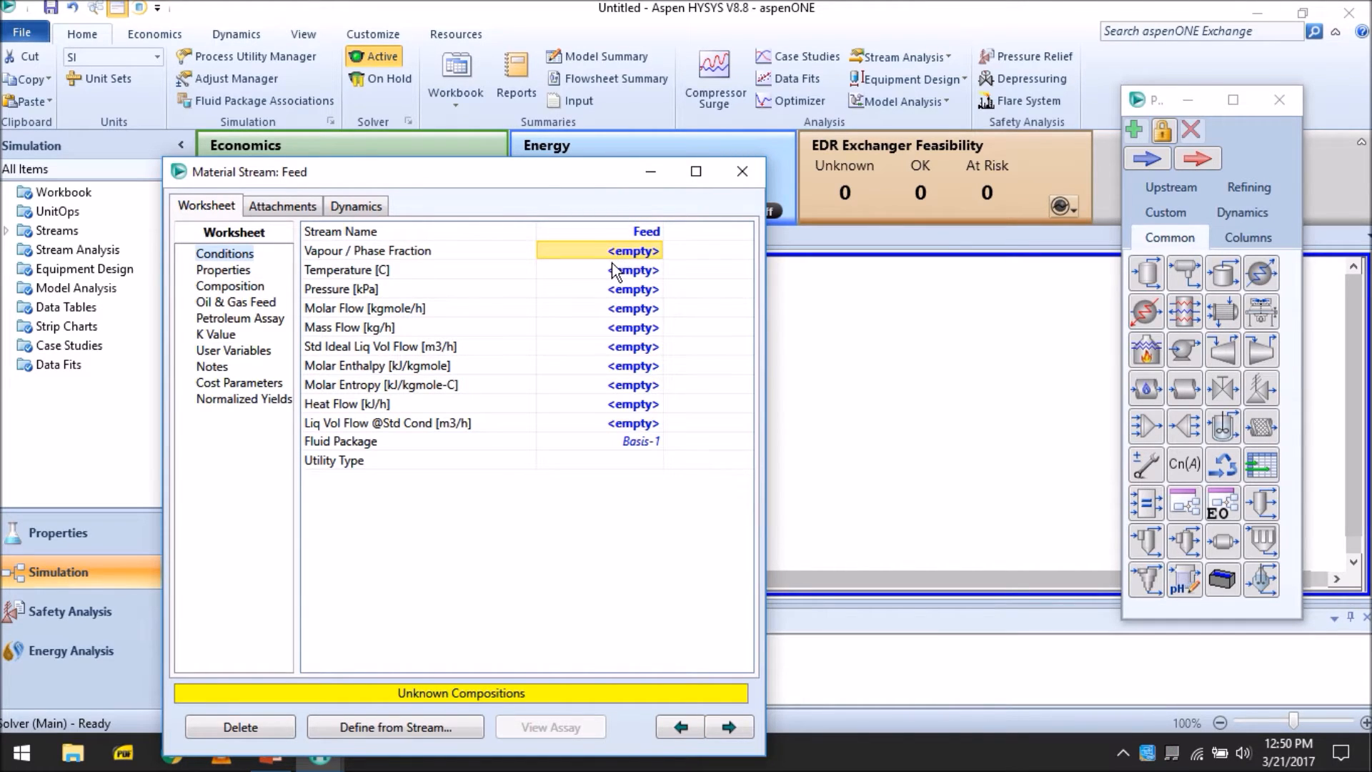
{"action": "type", "text": "1"}
{"action": "key", "text": "Return"}
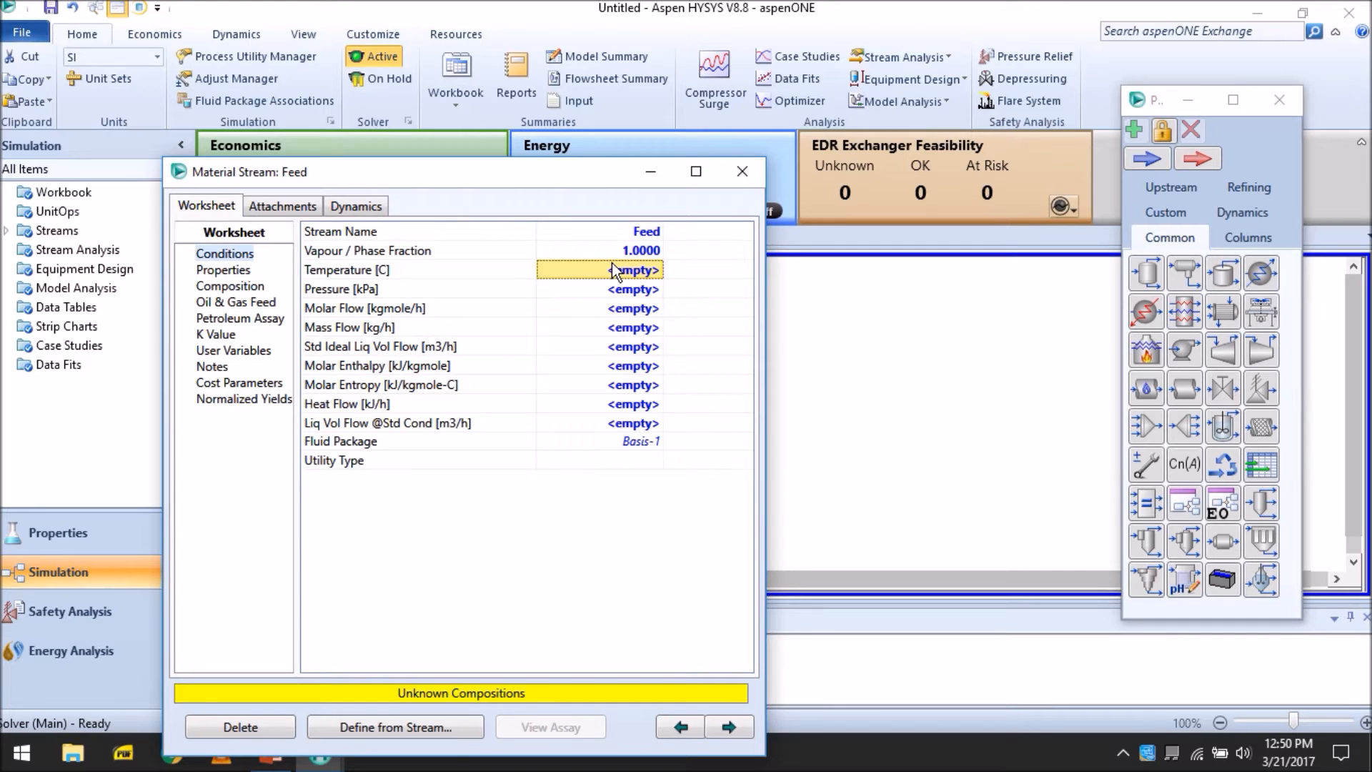
Set the Feed stream's pressure to 300 psia.
{"action": "key", "text": "Down"}
{"action": "type", "text": "300"}
{"action": "key", "text": "space"}
{"action": "key", "text": "Down"}
{"action": "key", "text": "Down"}
{"action": "key", "text": "Down"}
{"action": "key", "text": "Down"}
{"action": "key", "text": "Down"}
{"action": "key", "text": "Down"}
{"action": "key", "text": "Down"}
{"action": "key", "text": "Down"}
{"action": "key", "text": "Down"}
{"action": "key", "text": "Down"}
{"action": "key", "text": "Down"}
{"action": "key", "text": "Down"}
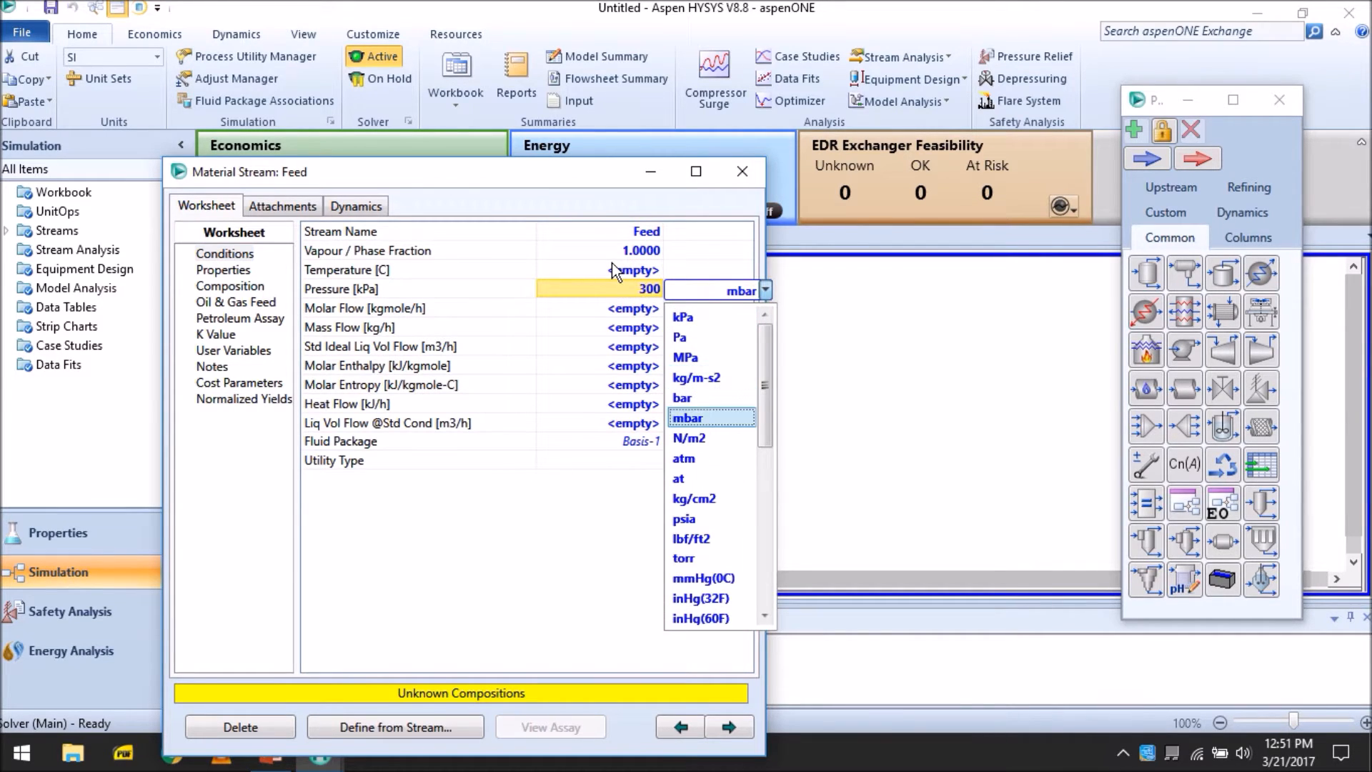
{"action": "key", "text": "Up"}
{"action": "key", "text": "Up"}
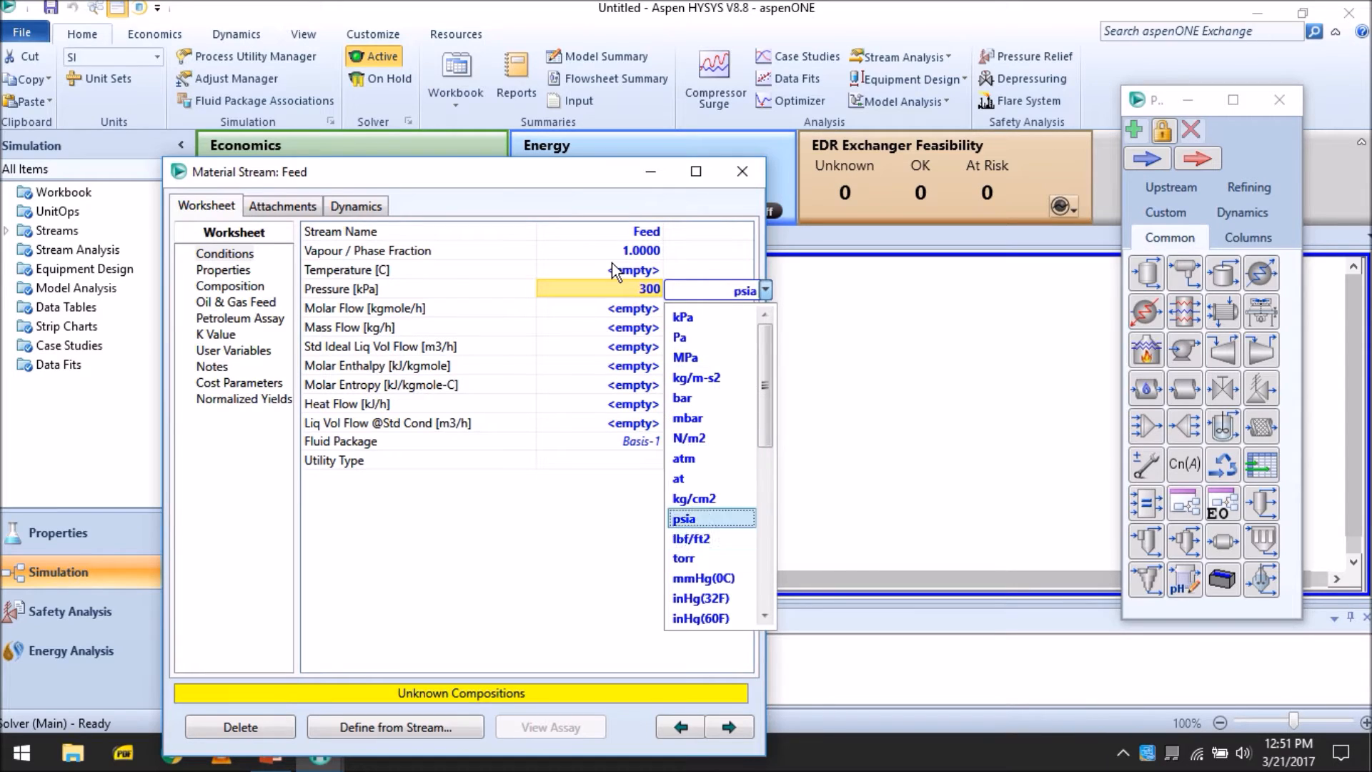
{"action": "key", "text": "Return"}
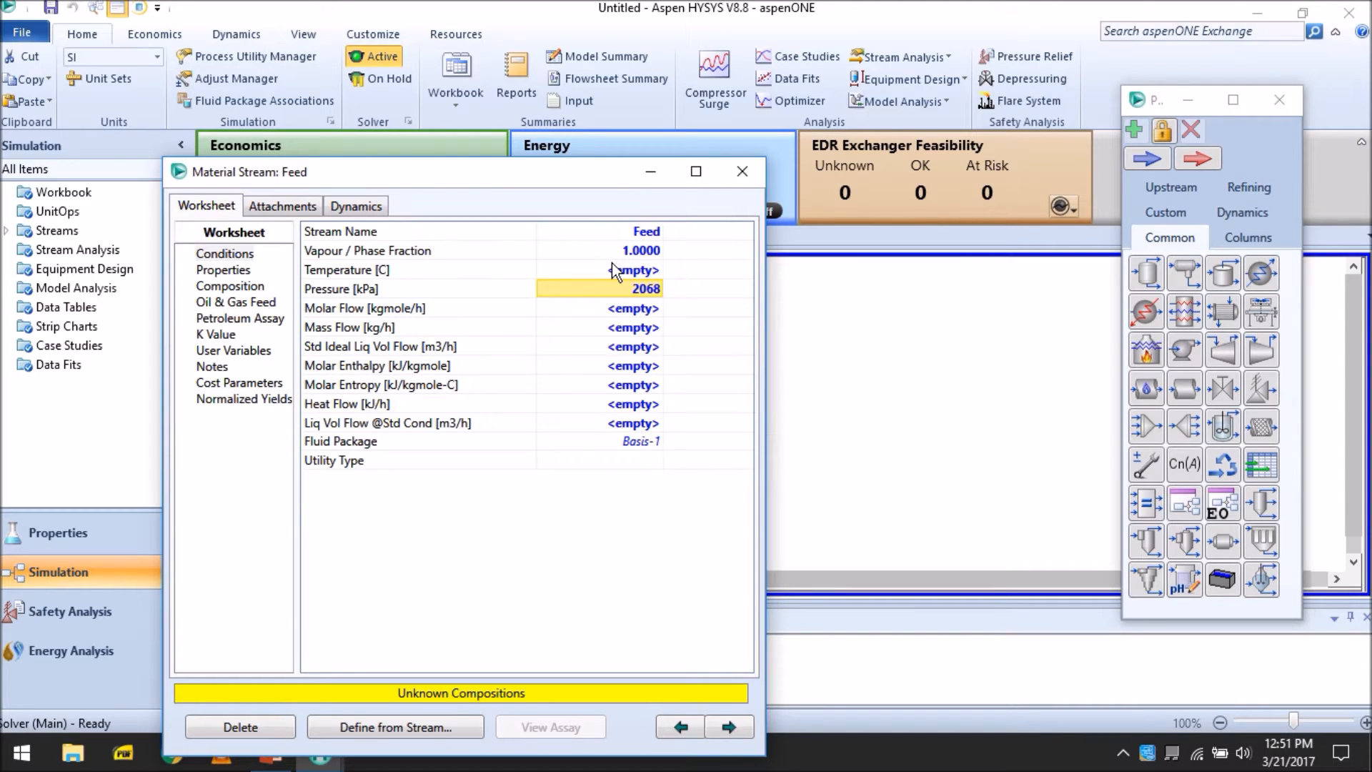
Set the Feed stream's molar flow to 1350 lbmole/hr.
{"action": "key", "text": "Down"}
{"action": "type", "text": "1350"}
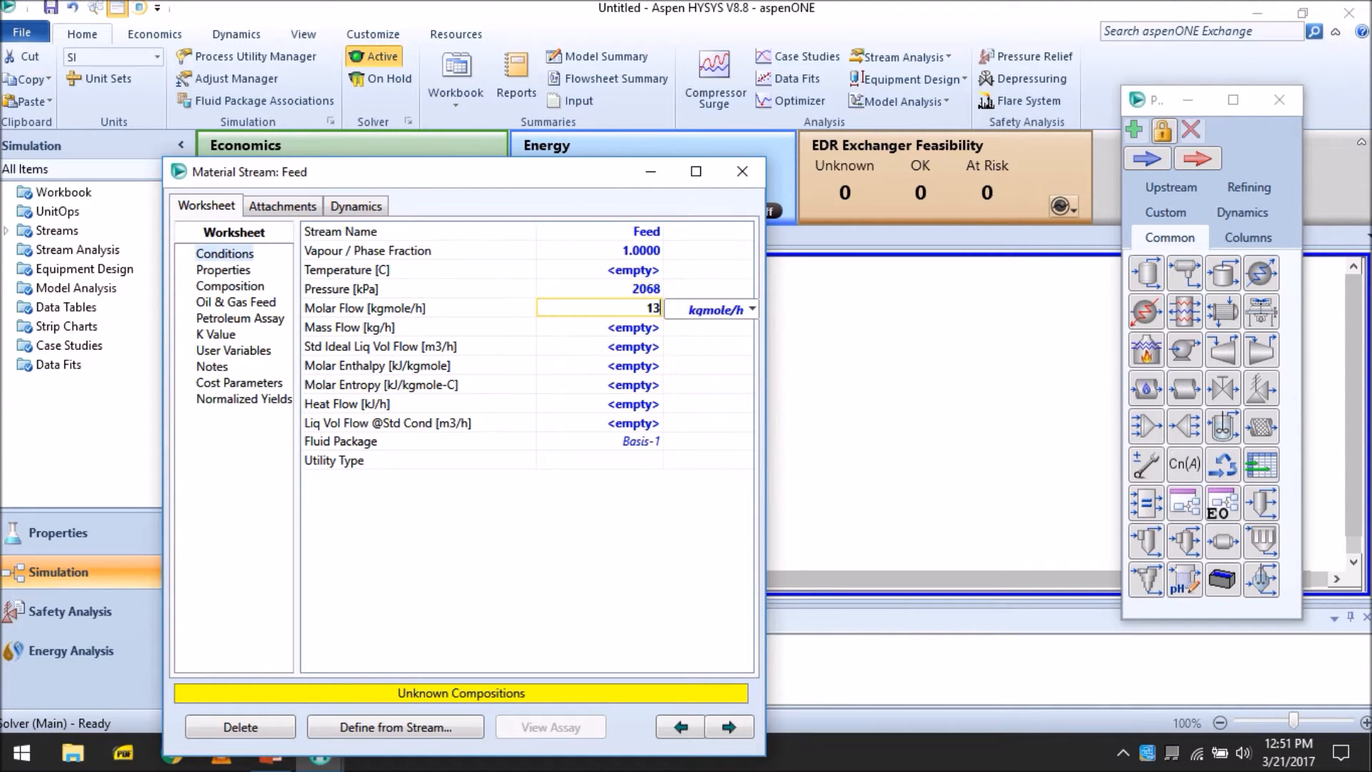
{"action": "key", "text": "space"}
{"action": "key", "text": "Down"}
{"action": "key", "text": "Down"}
{"action": "key", "text": "Down"}
{"action": "key", "text": "Down"}
{"action": "key", "text": "Down"}
{"action": "key", "text": "Down"}
{"action": "key", "text": "Down"}
{"action": "key", "text": "Down"}
{"action": "key", "text": "Down"}
{"action": "key", "text": "Down"}
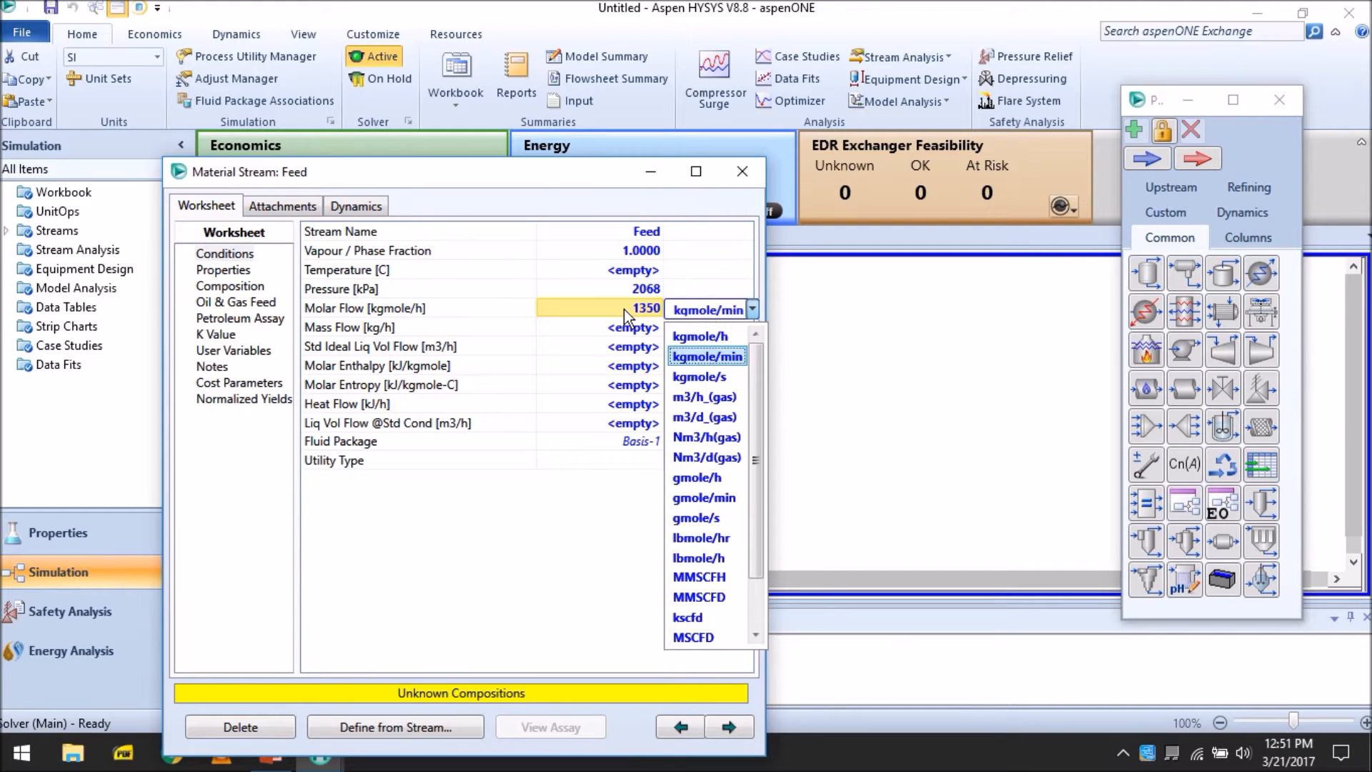
{"action": "key", "text": "Return"}
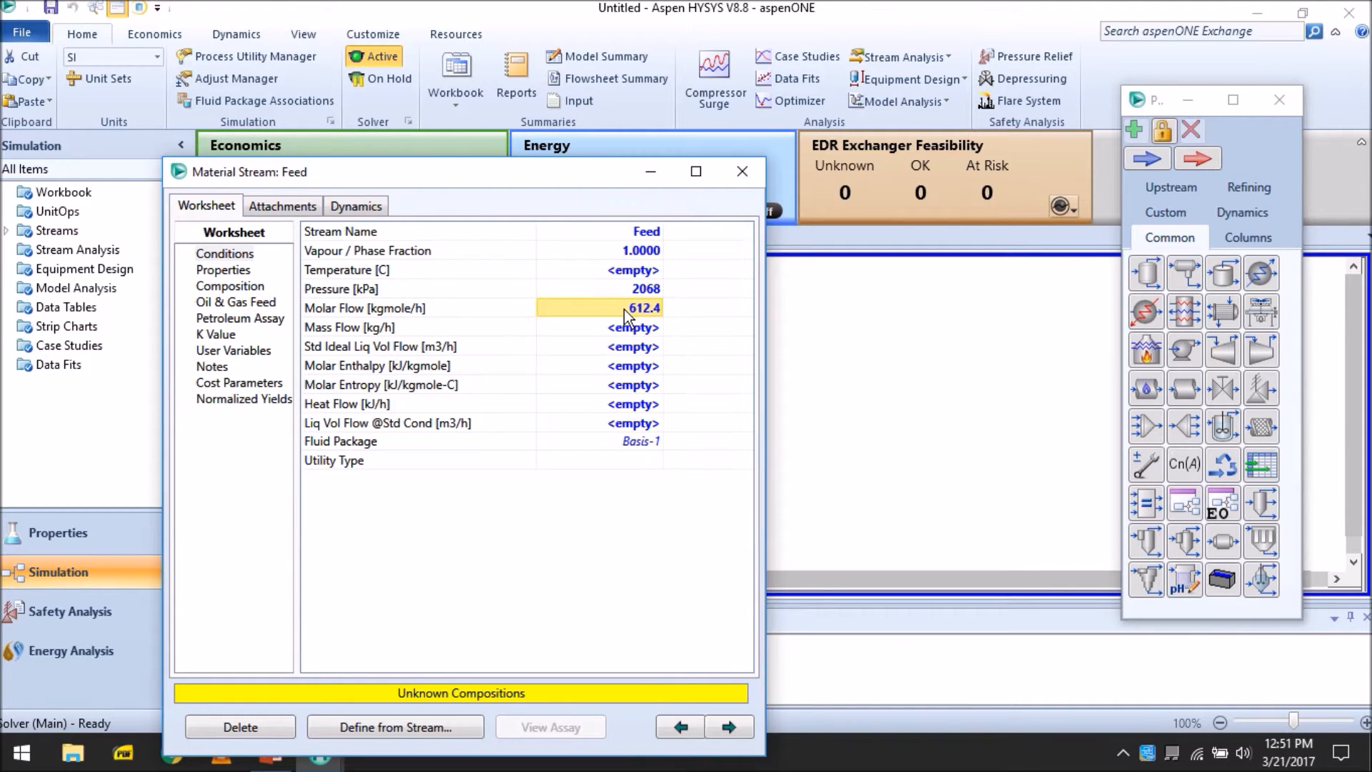
Set the Feed composition to mole fractions of 0.4 propane and 0.6 propene, and close the stream window.
{"action": "left_click", "coordinate": [233, 276]}
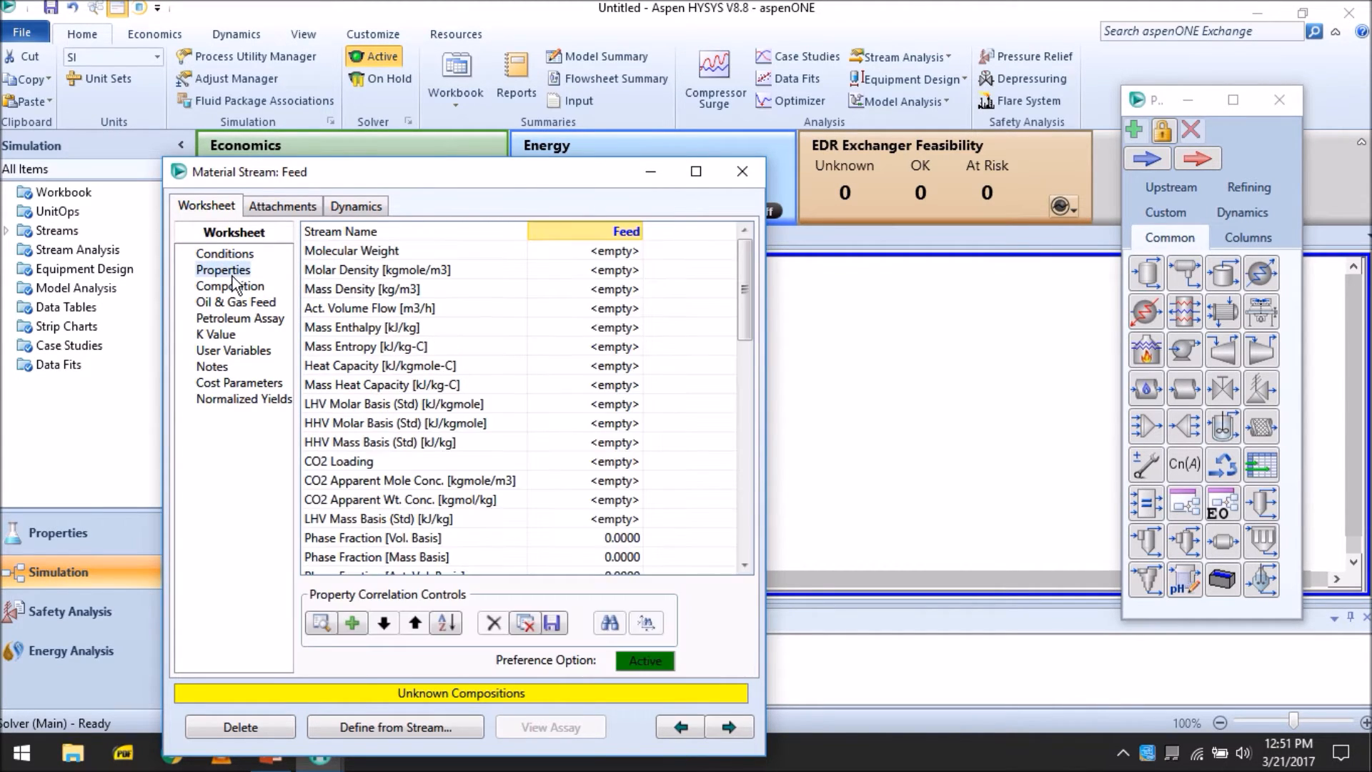
{"action": "left_click", "coordinate": [236, 287]}
{"action": "type", "text": "0.4"}
{"action": "key", "text": "Return"}
{"action": "type", "text": "0.6"}
{"action": "key", "text": "Return"}
{"action": "left_click", "coordinate": [831, 576]}
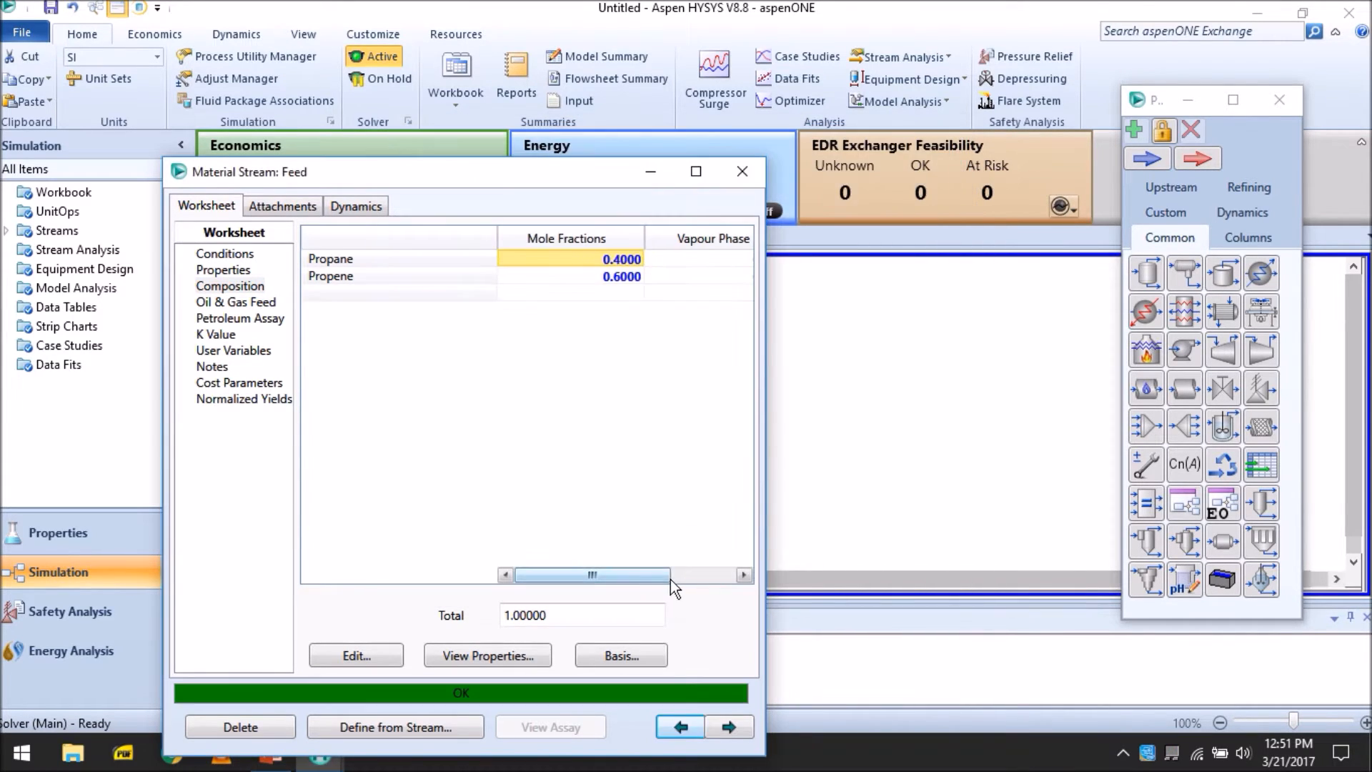
{"action": "left_click", "coordinate": [743, 172]}
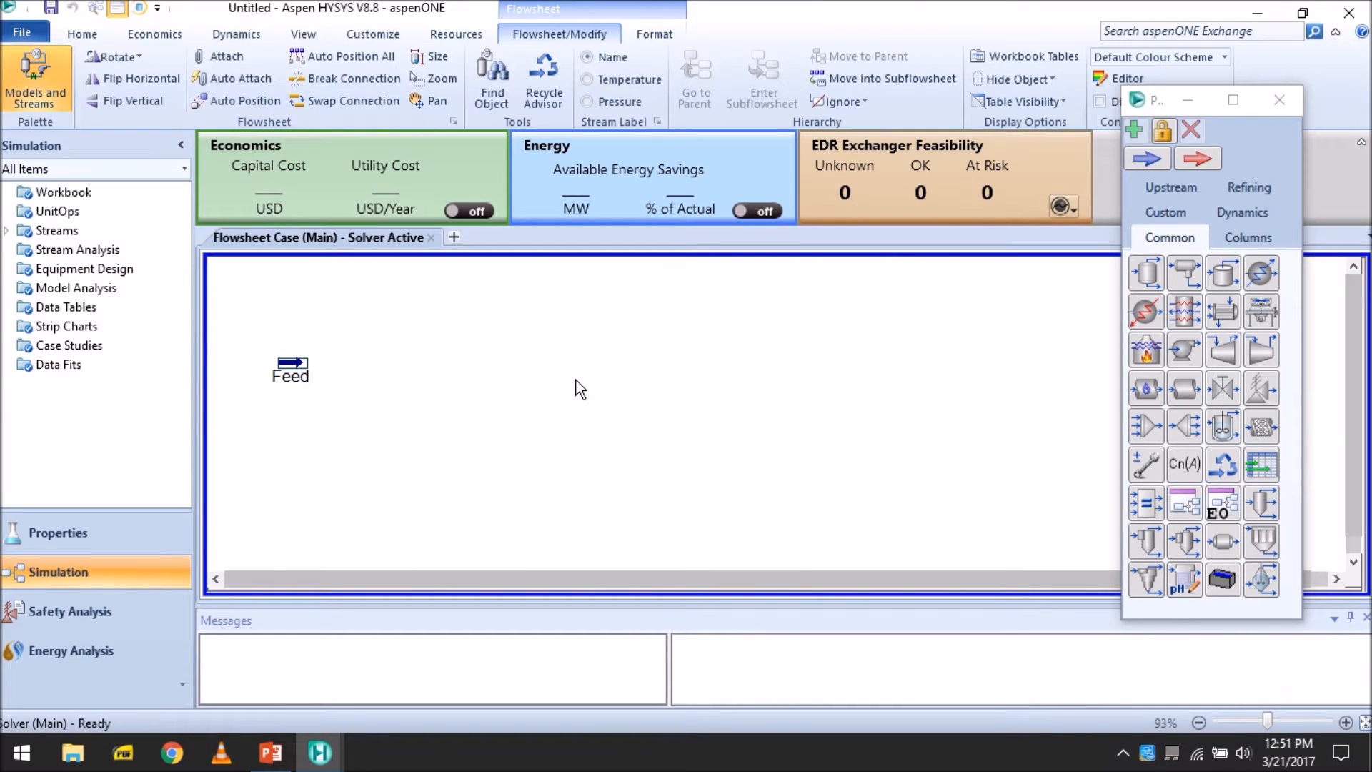
Place a blank column sub-flowsheet beside the Feed stream in the main flowsheet.
{"action": "left_click", "coordinate": [1247, 237]}
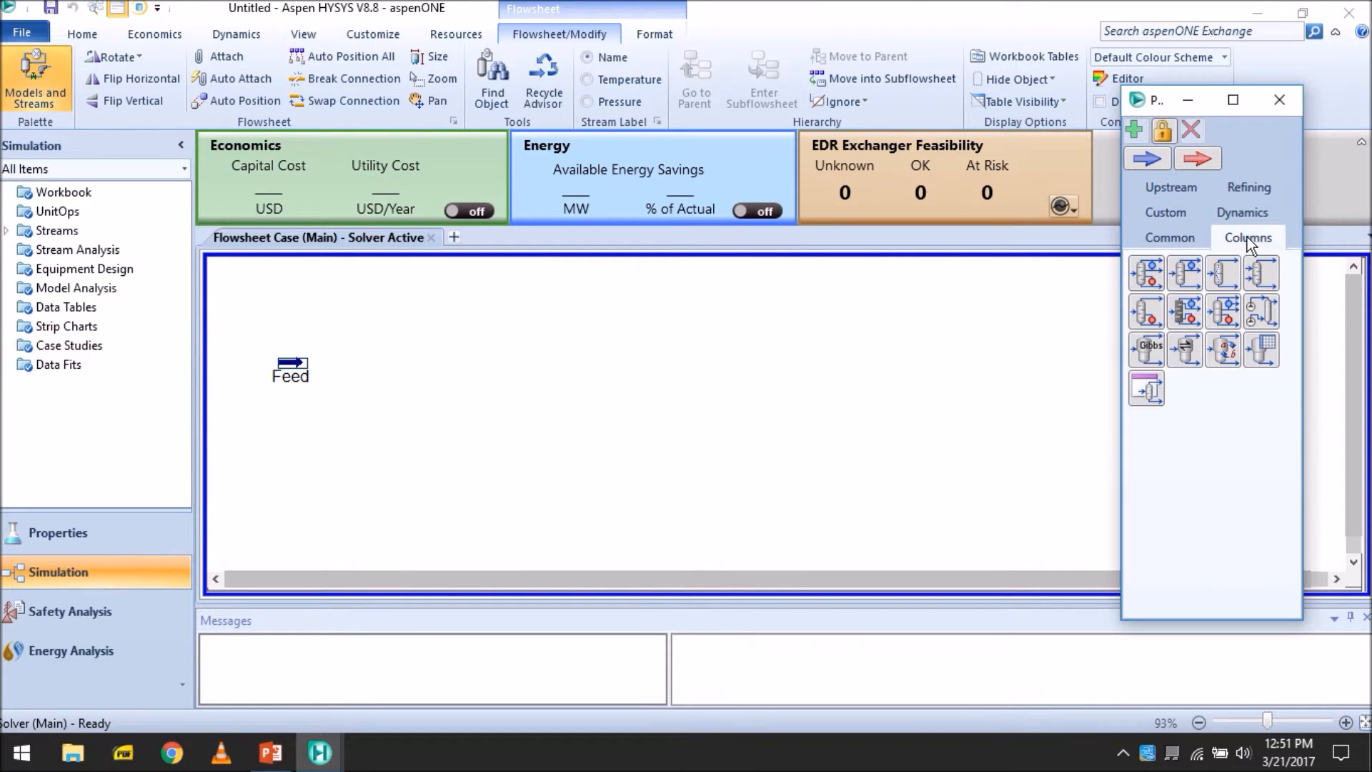
{"action": "left_click_drag", "start_coordinate": [1145, 390], "coordinate": [361, 474]}
{"action": "left_click", "coordinate": [686, 370]}
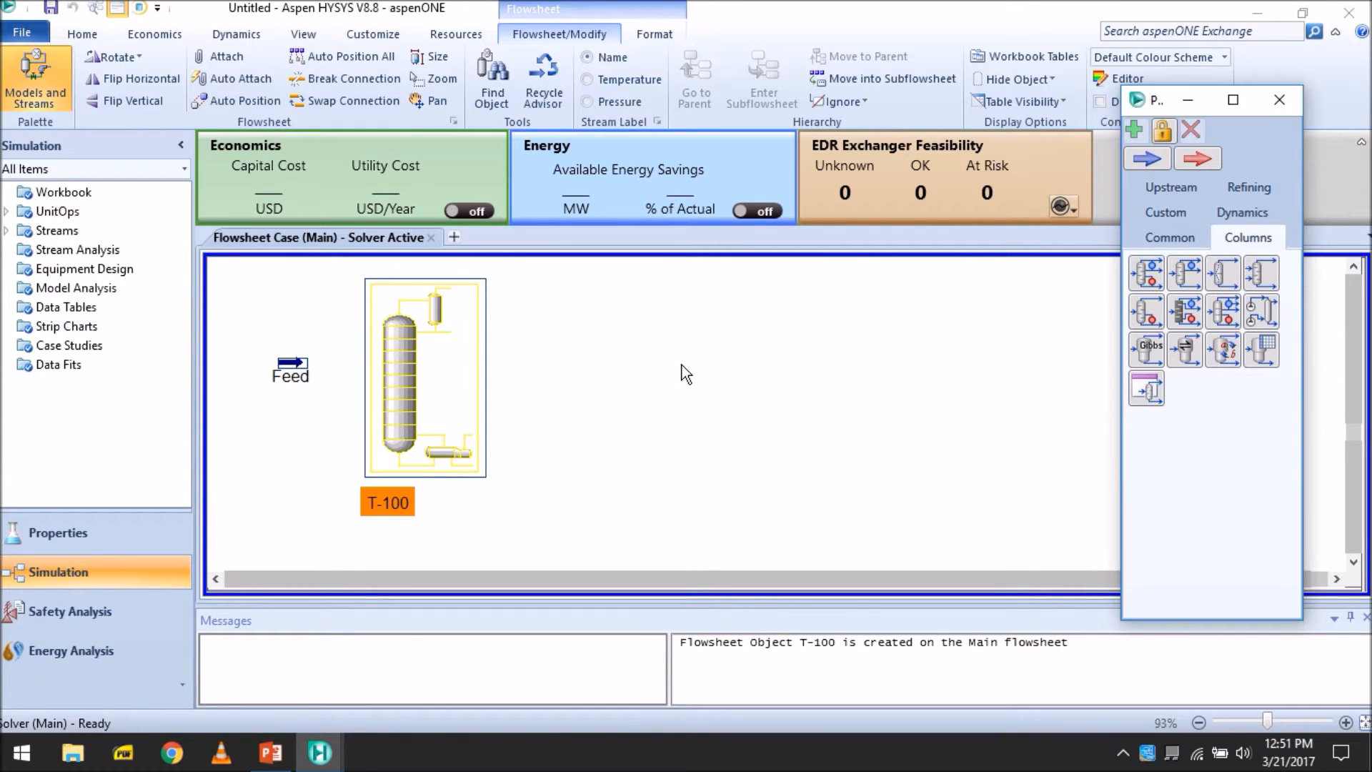
Open column T-100 and connect Feed as its external inlet stream.
{"action": "left_click", "coordinate": [403, 380]}
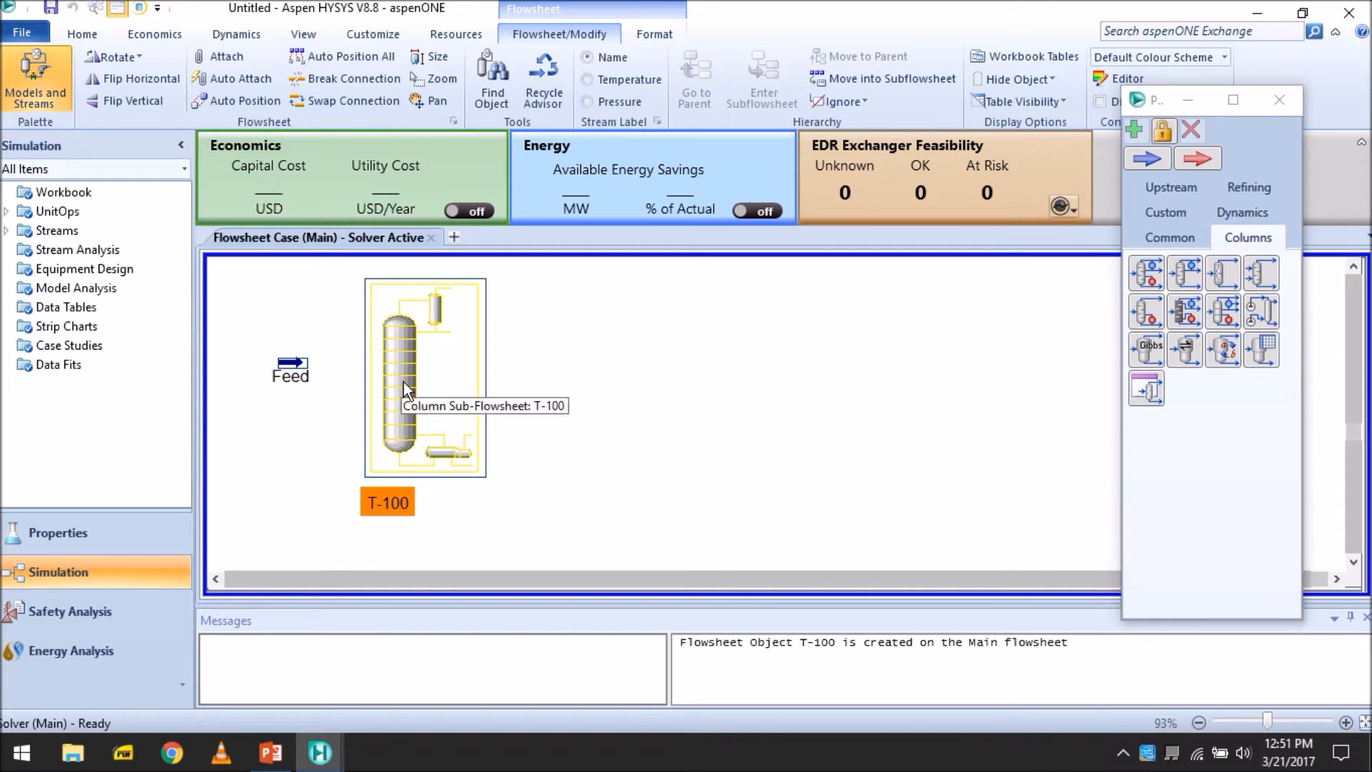
{"action": "left_click", "coordinate": [361, 392]}
{"action": "double_click", "coordinate": [398, 390]}
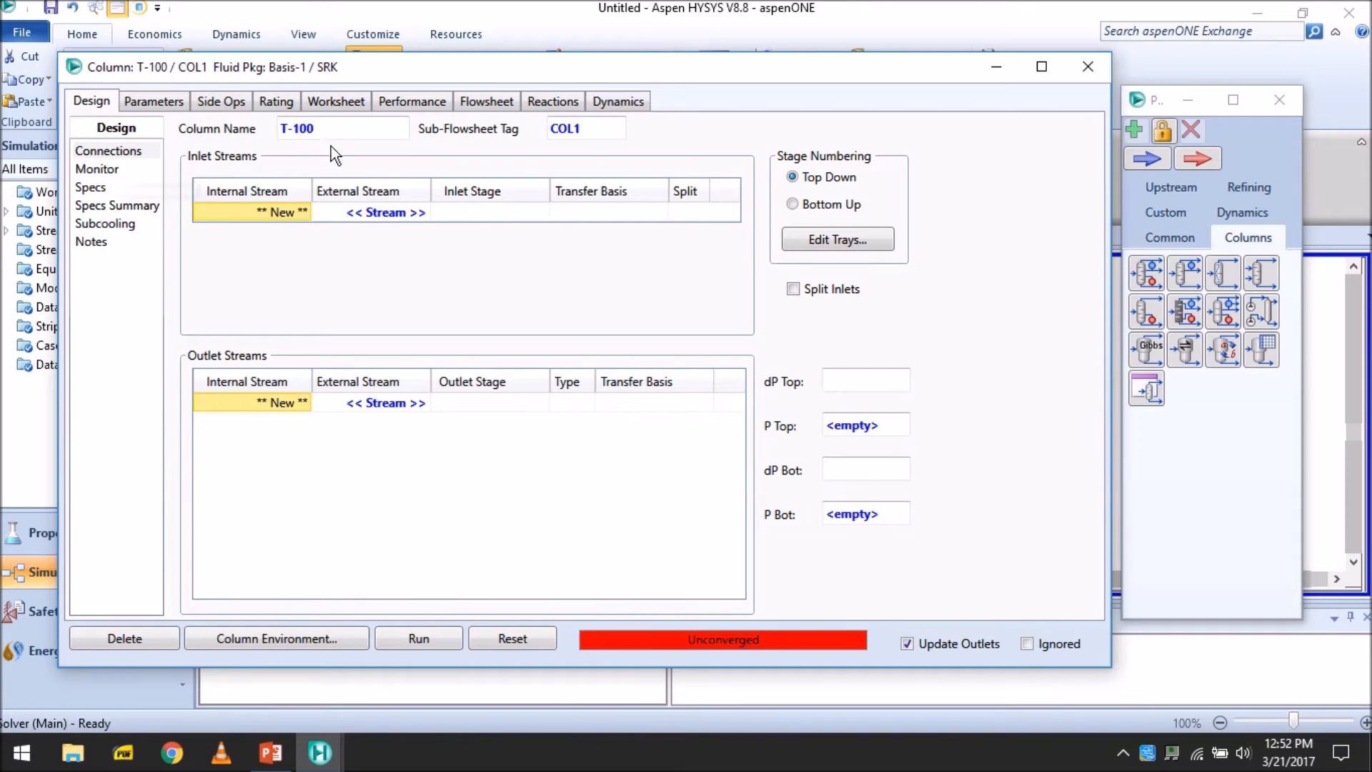
{"action": "left_click", "coordinate": [398, 213]}
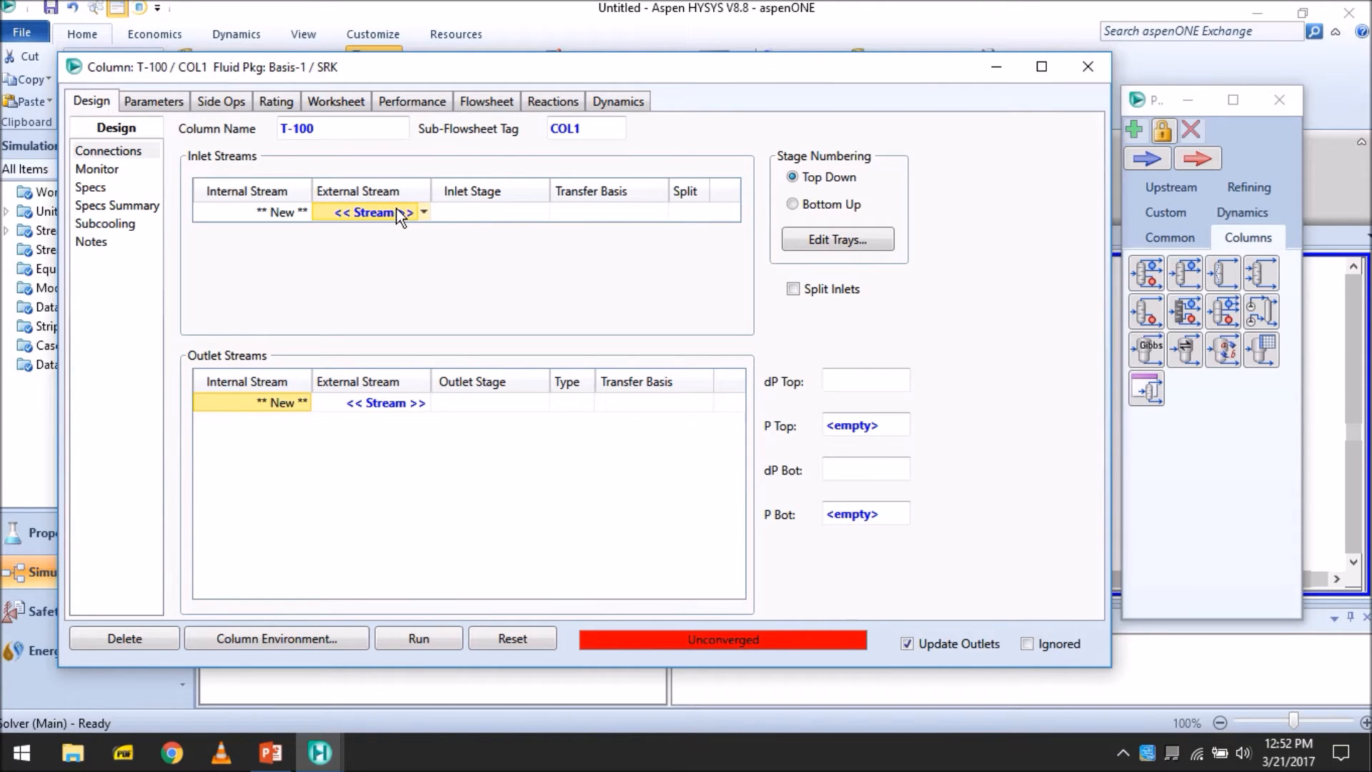
{"action": "left_click", "coordinate": [422, 212]}
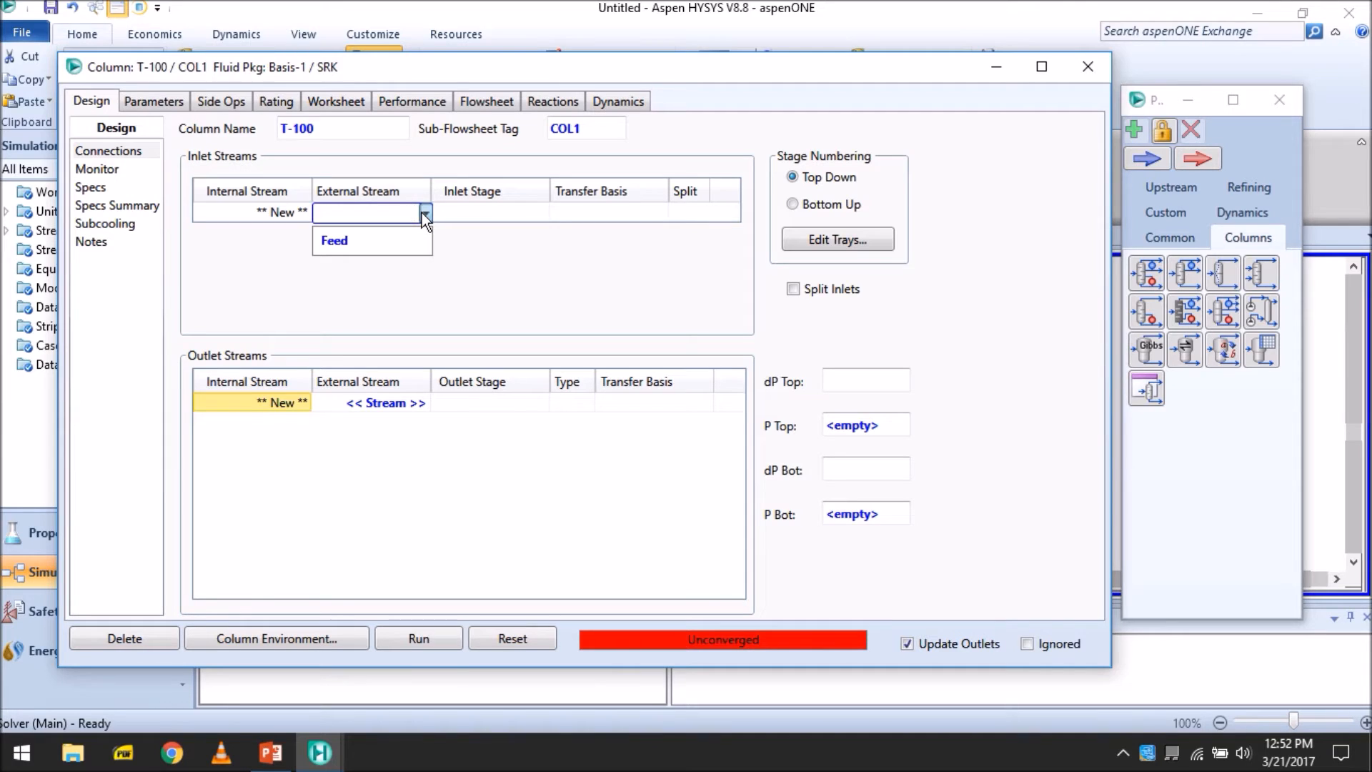
{"action": "left_click", "coordinate": [395, 234]}
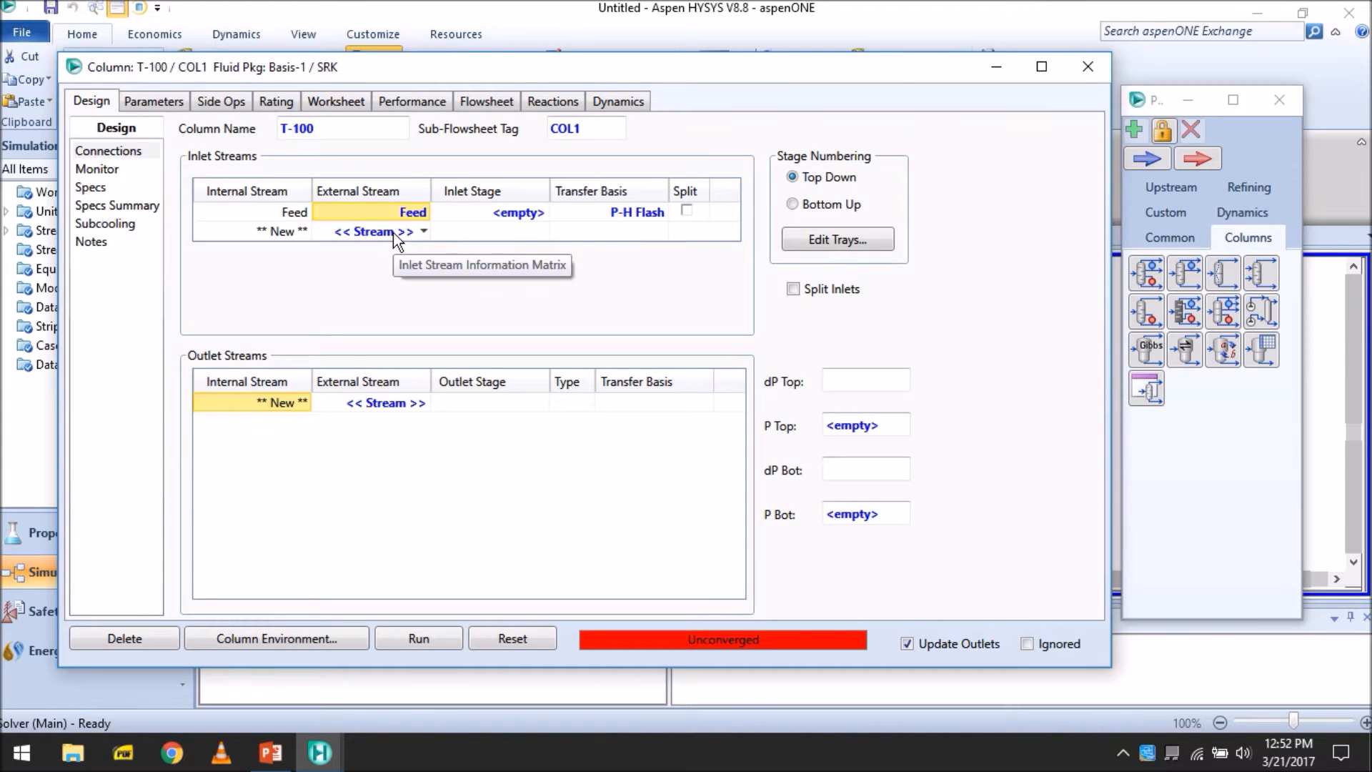
Enter the T-100 column environment, show the model palette and minimise the column window to expose its flowsheet.
{"action": "left_click", "coordinate": [321, 638]}
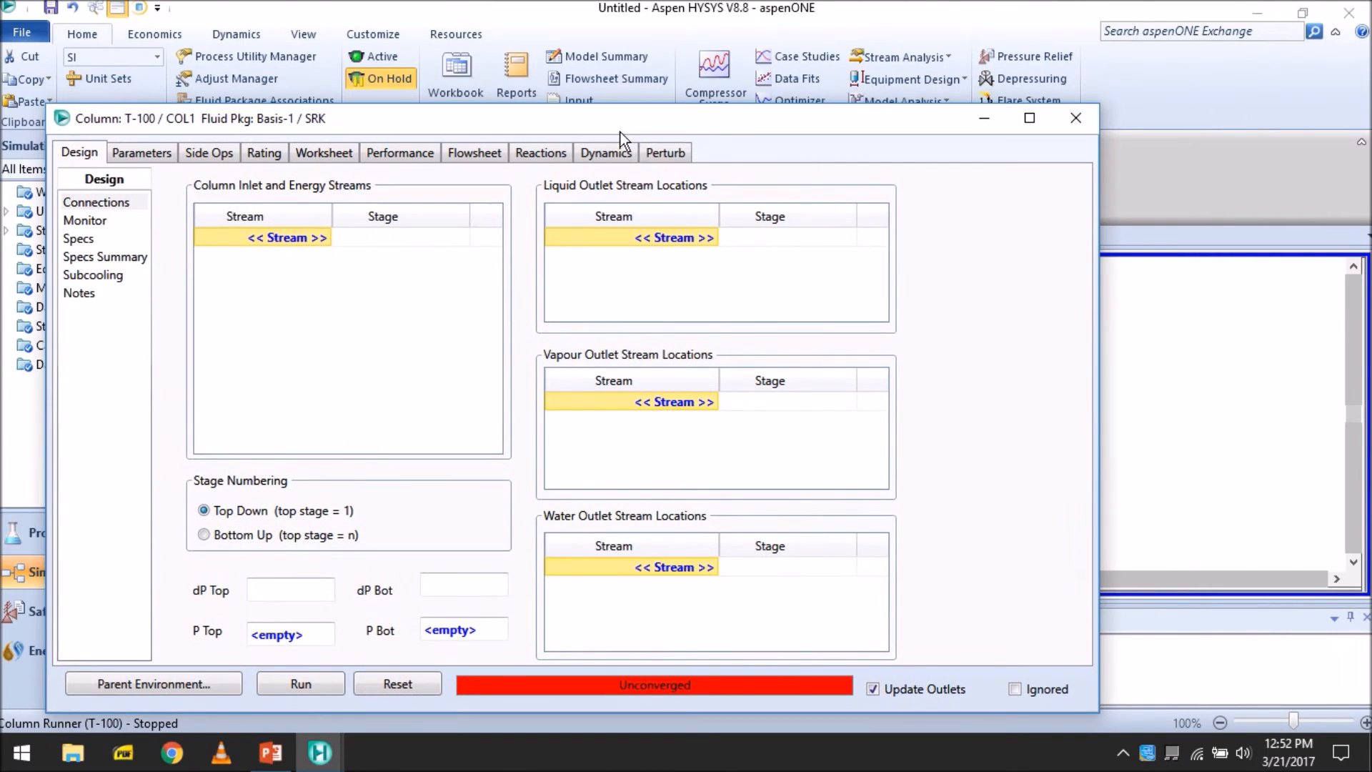
{"action": "left_click", "coordinate": [285, 39]}
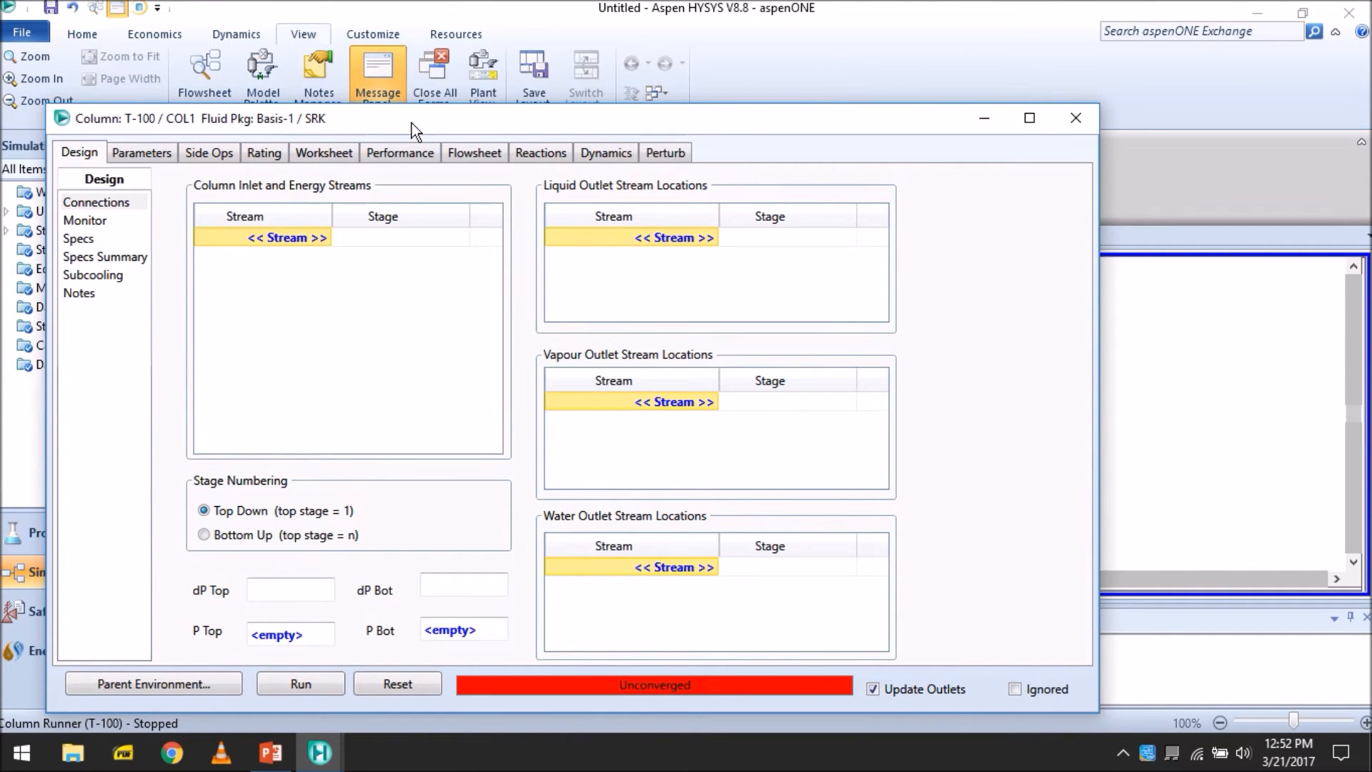
{"action": "left_click_drag", "start_coordinate": [412, 123], "coordinate": [405, 194]}
{"action": "left_click", "coordinate": [255, 74]}
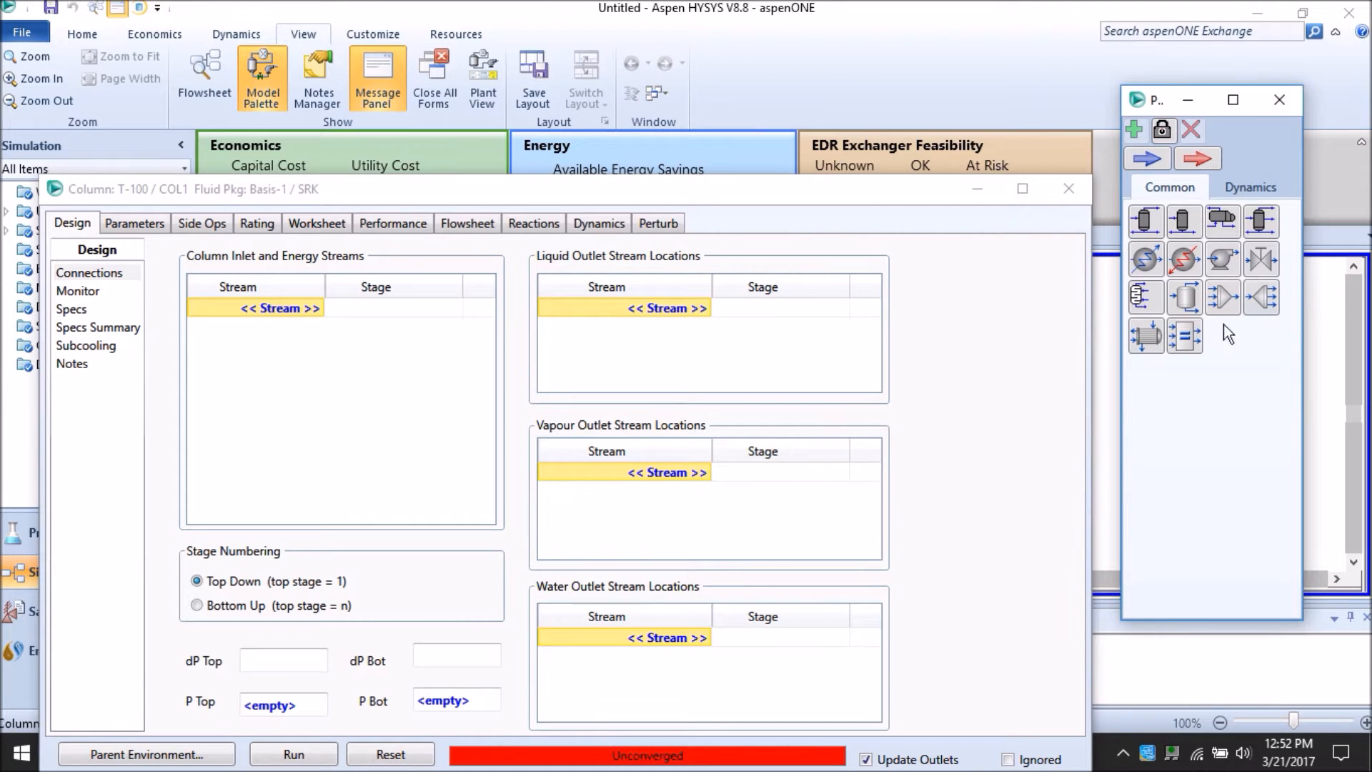
{"action": "left_click_drag", "start_coordinate": [728, 191], "coordinate": [715, 76]}
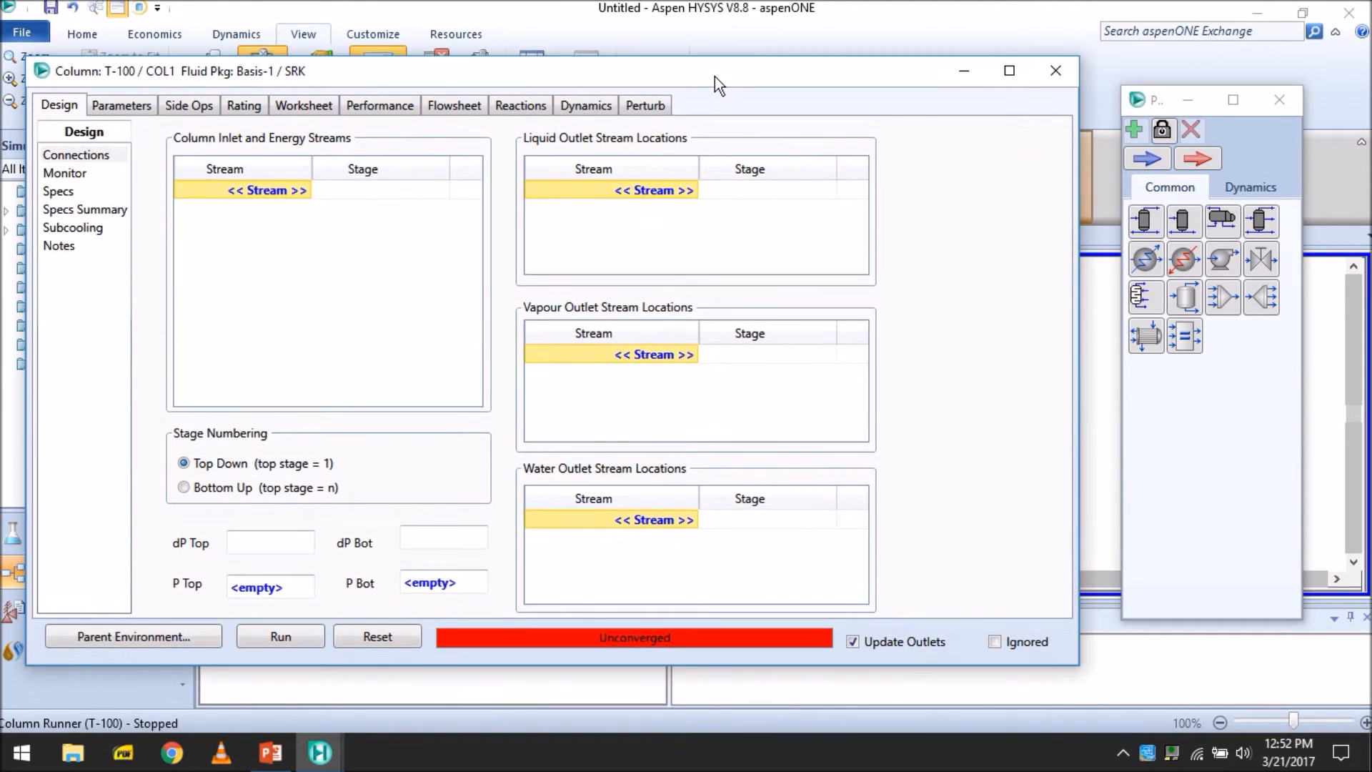
{"action": "left_click", "coordinate": [962, 72]}
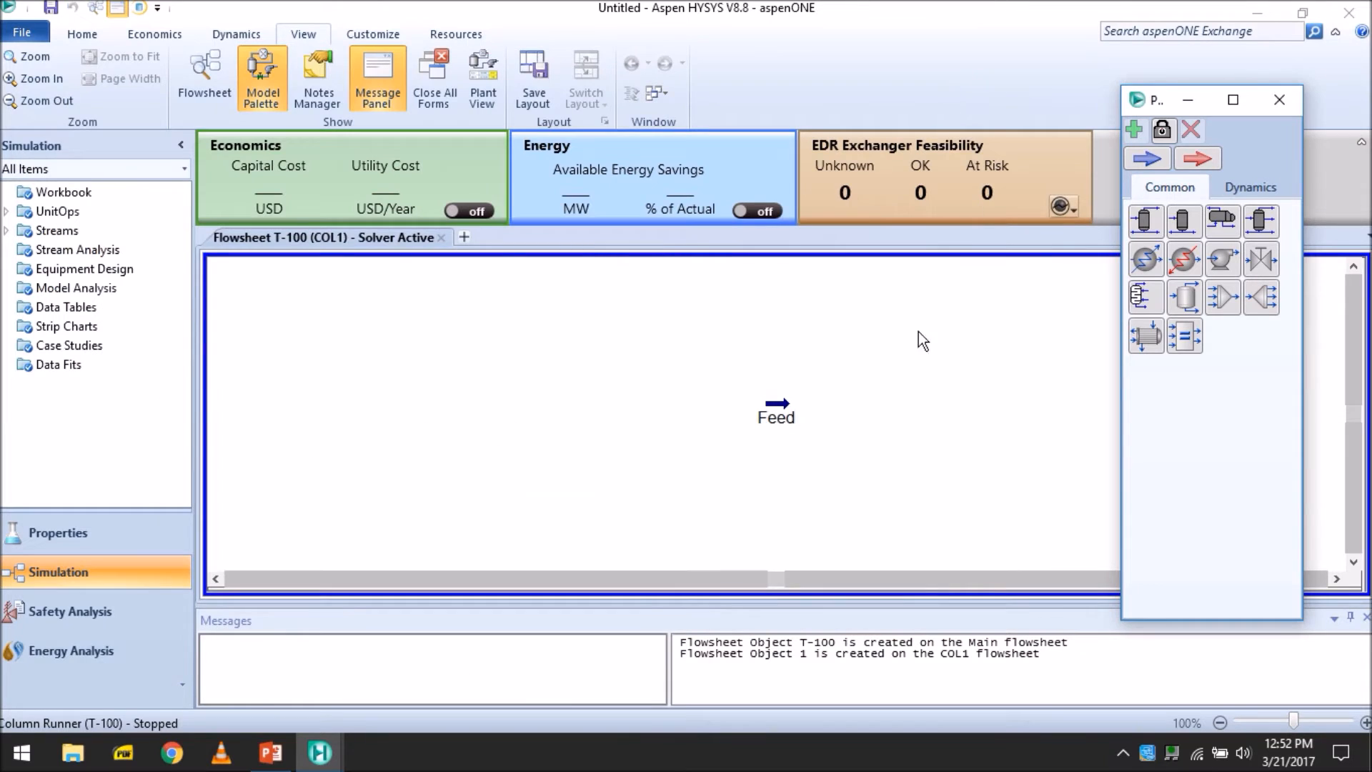
Move Feed to the left side of the column flowsheet and place a tray section tower beside it.
{"action": "left_click", "coordinate": [780, 411]}
{"action": "left_click_drag", "start_coordinate": [781, 409], "coordinate": [411, 410]}
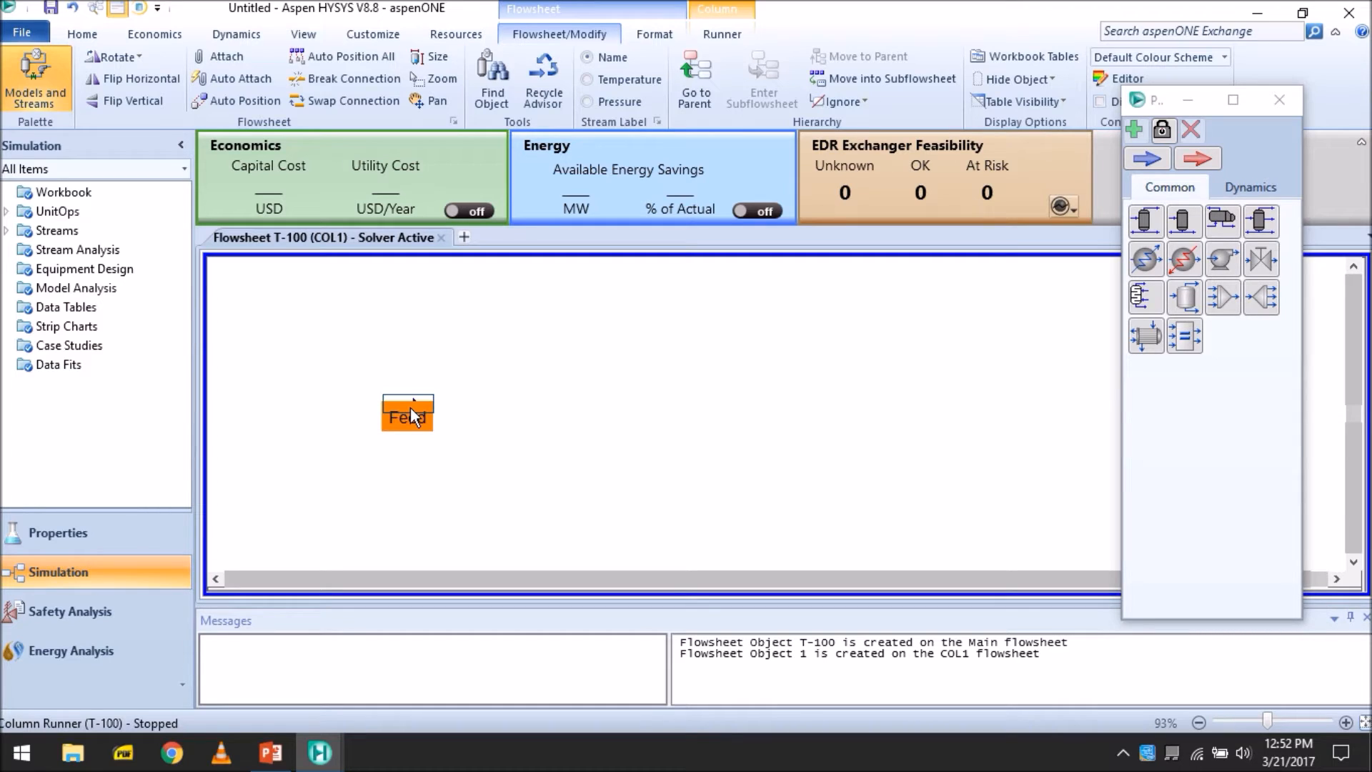
{"action": "left_click", "coordinate": [1146, 297]}
{"action": "left_click", "coordinate": [473, 472]}
{"action": "mouse_move", "coordinate": [499, 431]}
{"action": "left_mouse_down"}
{"action": "mouse_move", "coordinate": [482, 449]}
{"action": "mouse_move", "coordinate": [482, 423]}
{"action": "left_mouse_up"}
{"action": "left_click", "coordinate": [583, 441]}
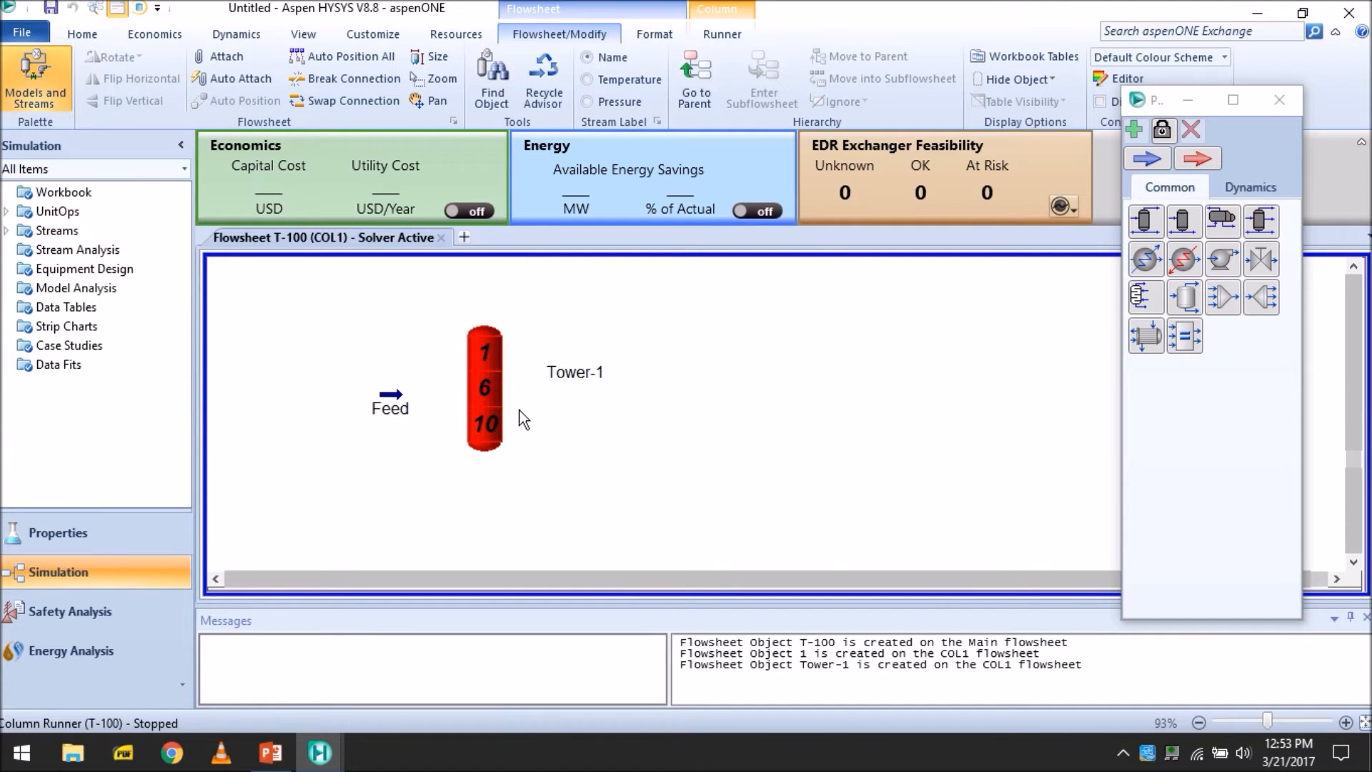
Open the new tower's properties and rename it Stripper.
{"action": "double_click", "coordinate": [495, 409]}
{"action": "left_click", "coordinate": [398, 109]}
{"action": "type", "text": "Stripper"}
Assign Rectifier Out as the Stripper's liquid inlet and Boilup as its vapour inlet.
{"action": "left_click", "coordinate": [293, 177]}
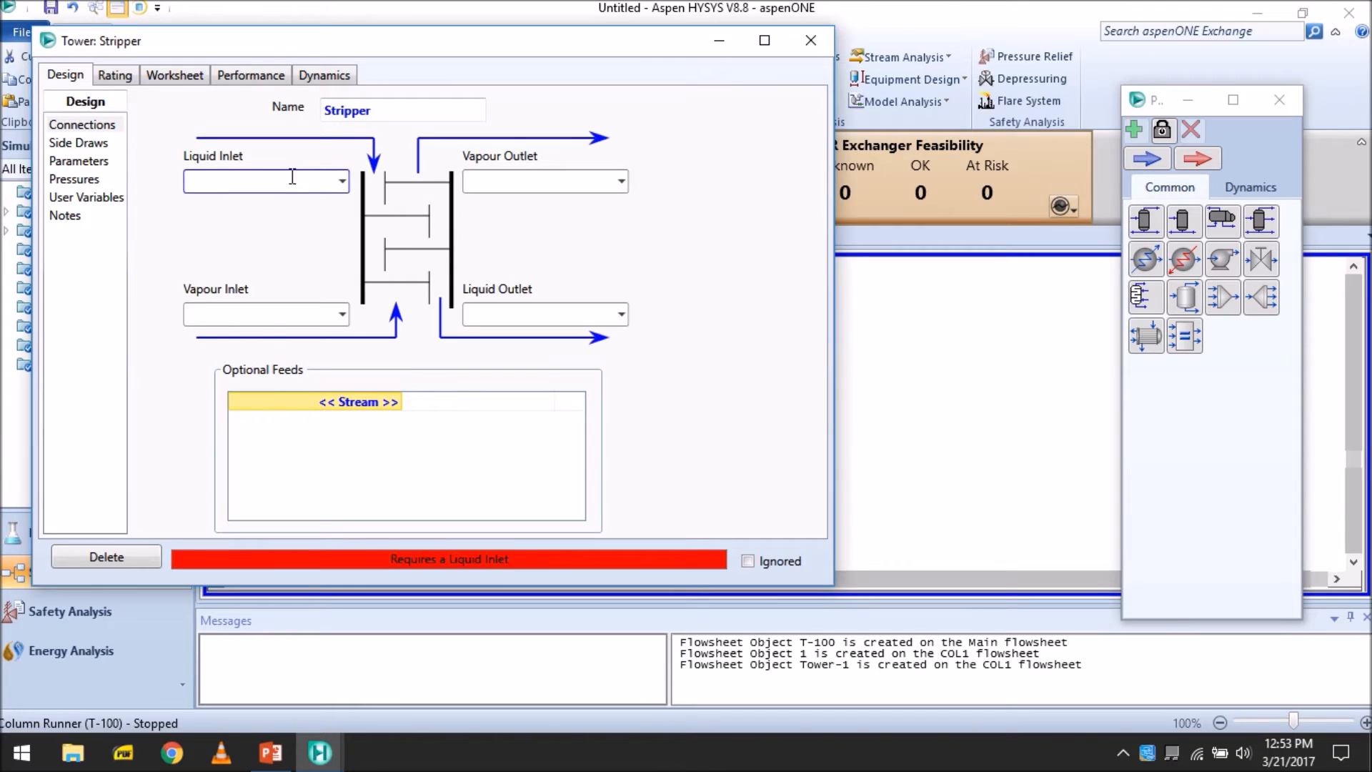
{"action": "type", "text": "Rectifi"}
{"action": "type", "text": " Out"}
{"action": "key", "text": "Left"}
{"action": "key", "text": "Left"}
{"action": "key", "text": "Left"}
{"action": "key", "text": "Left"}
{"action": "type", "text": "ifier"}
{"action": "left_click", "coordinate": [516, 184]}
{"action": "left_click", "coordinate": [276, 313]}
{"action": "type", "text": "Boilup"}
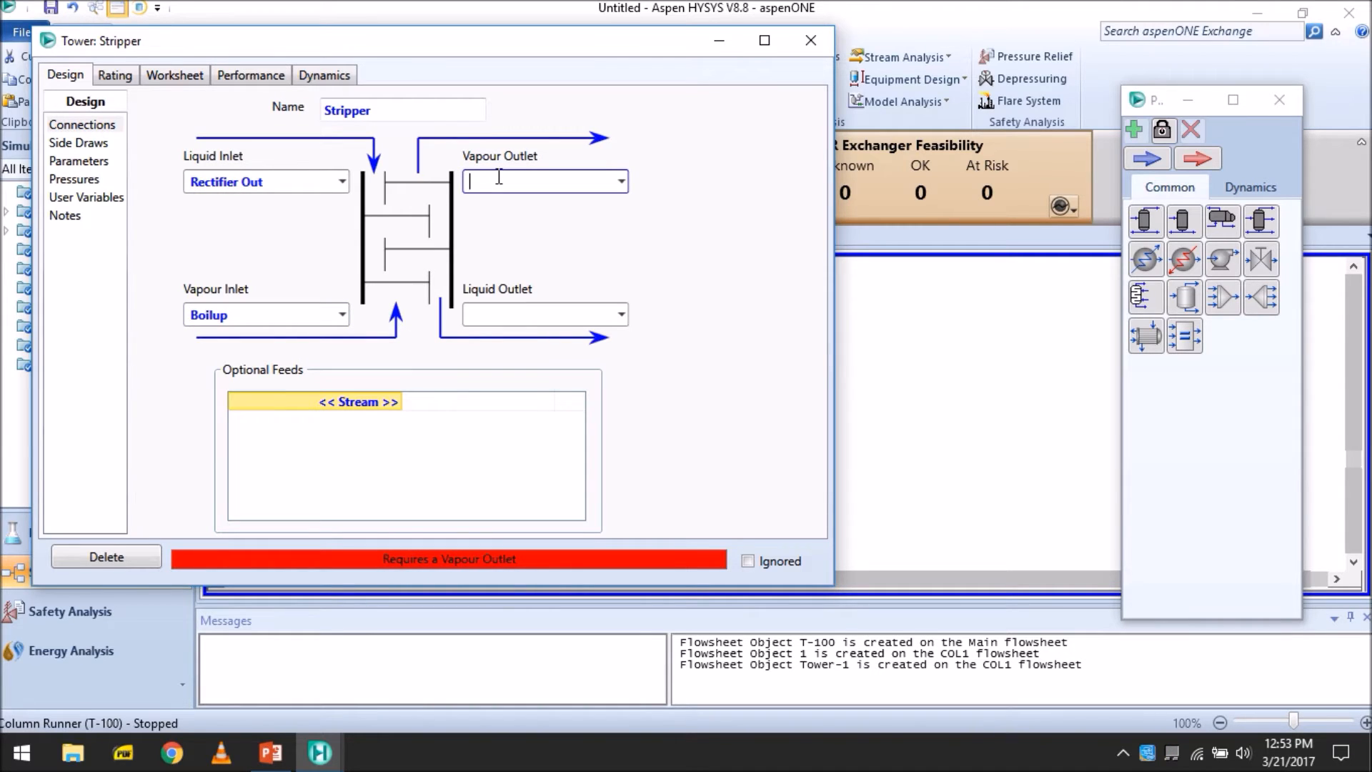
Assign To Rectifier as the Stripper's vapour outlet and To Reboiler as its liquid outlet.
{"action": "type", "text": "To Rectifiwr"}
{"action": "type", "text": "r"}
{"action": "key", "text": "Return"}
{"action": "left_click", "coordinate": [513, 317]}
{"action": "type", "text": "To Reboiler"}
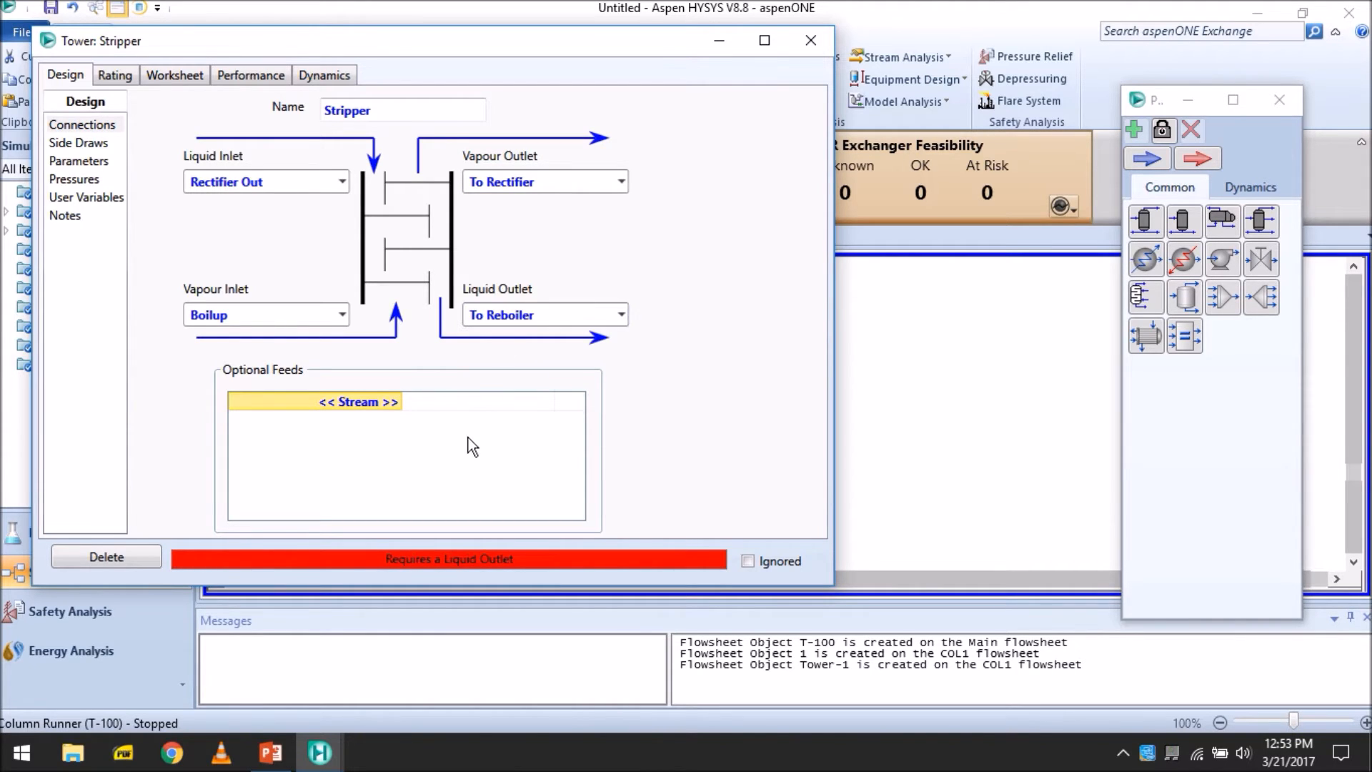
Add the Feed stream as an optional feed to the Stripper.
{"action": "left_click", "coordinate": [392, 406]}
{"action": "left_click", "coordinate": [398, 406]}
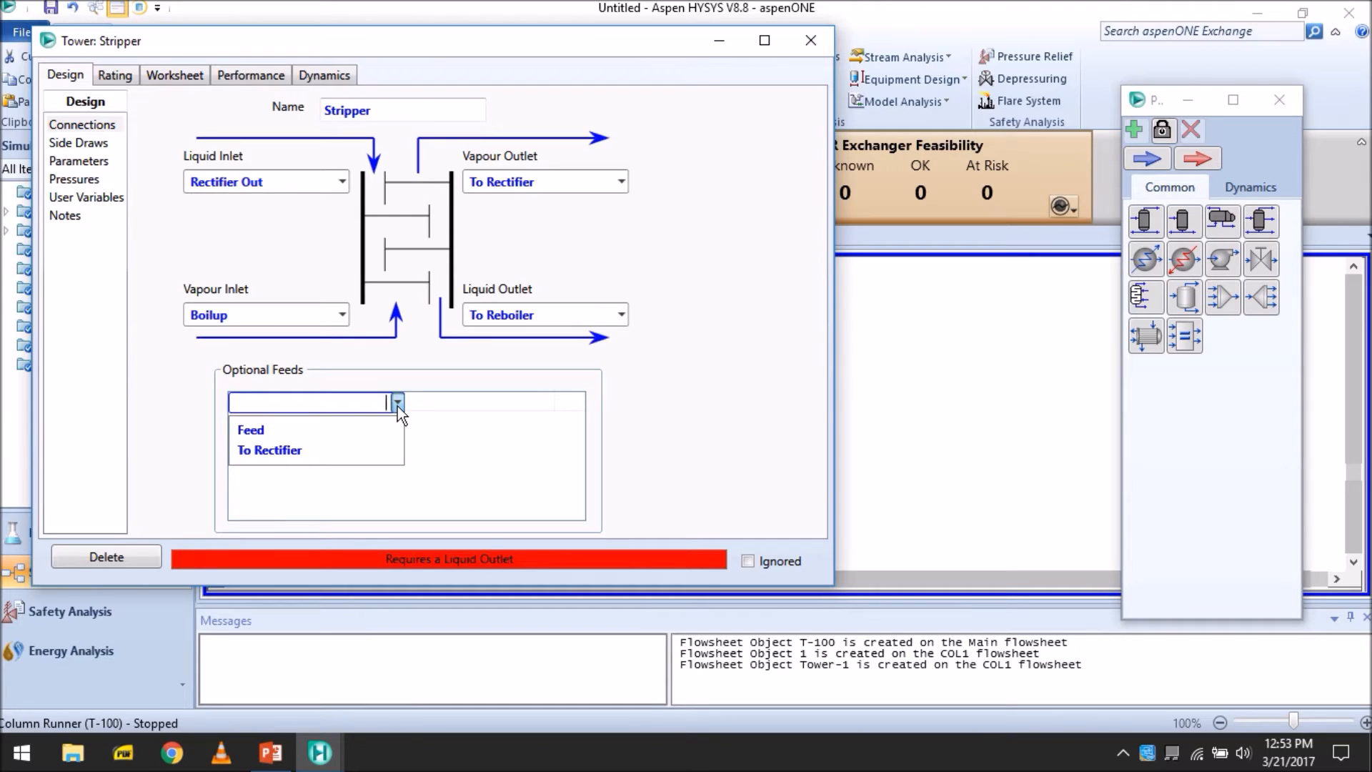
{"action": "left_click", "coordinate": [378, 426]}
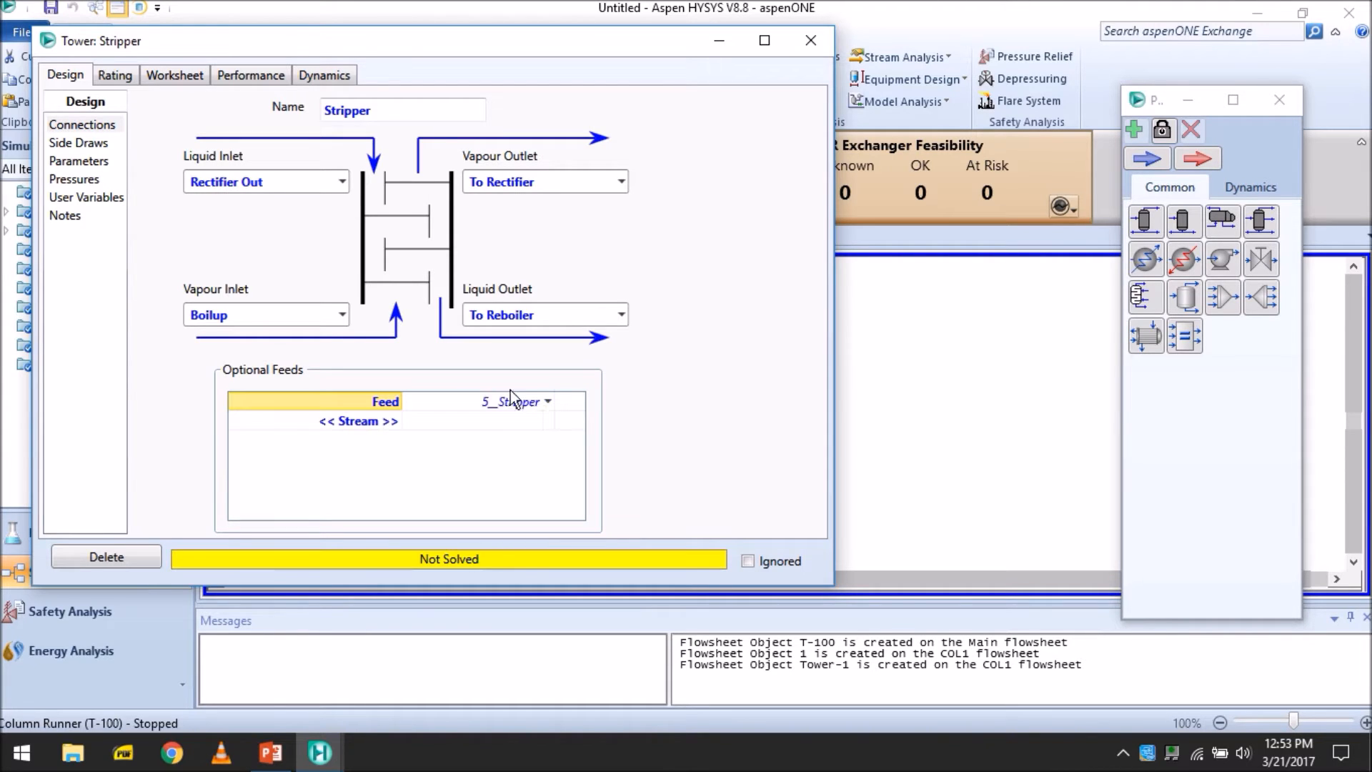
Set the Stripper's number of stages to 94 and check the inlet stage of the Feed stream.
{"action": "left_click", "coordinate": [100, 162]}
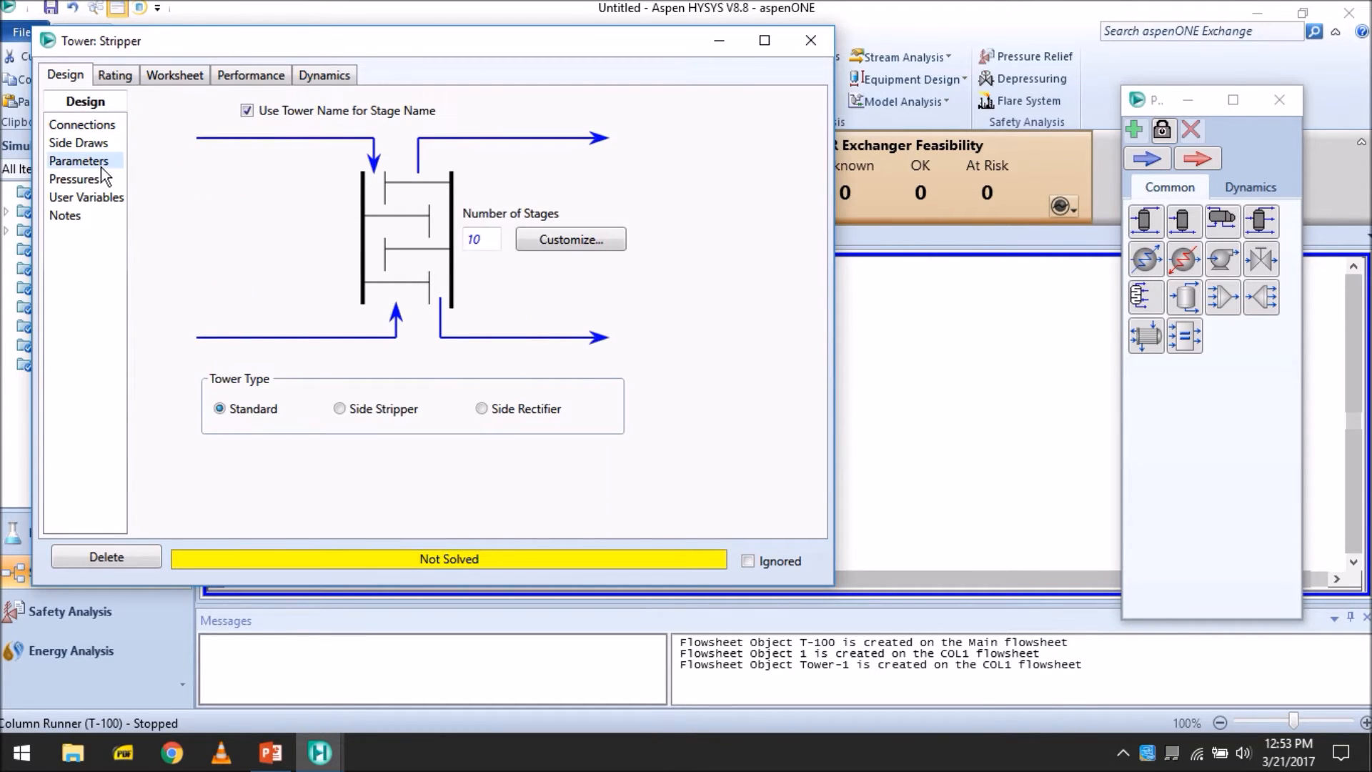
{"action": "left_click", "coordinate": [478, 239]}
{"action": "type", "text": "94"}
{"action": "left_click", "coordinate": [113, 126]}
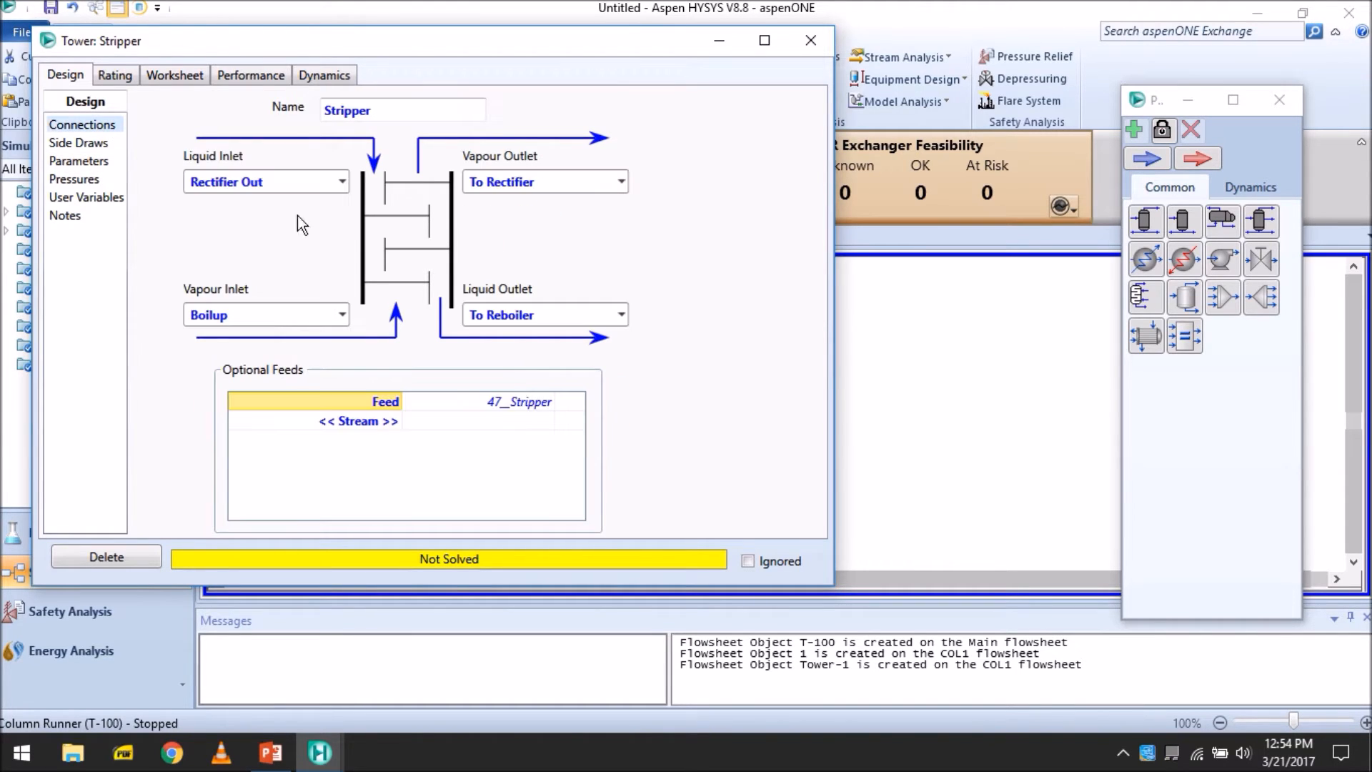
{"action": "left_click", "coordinate": [547, 401]}
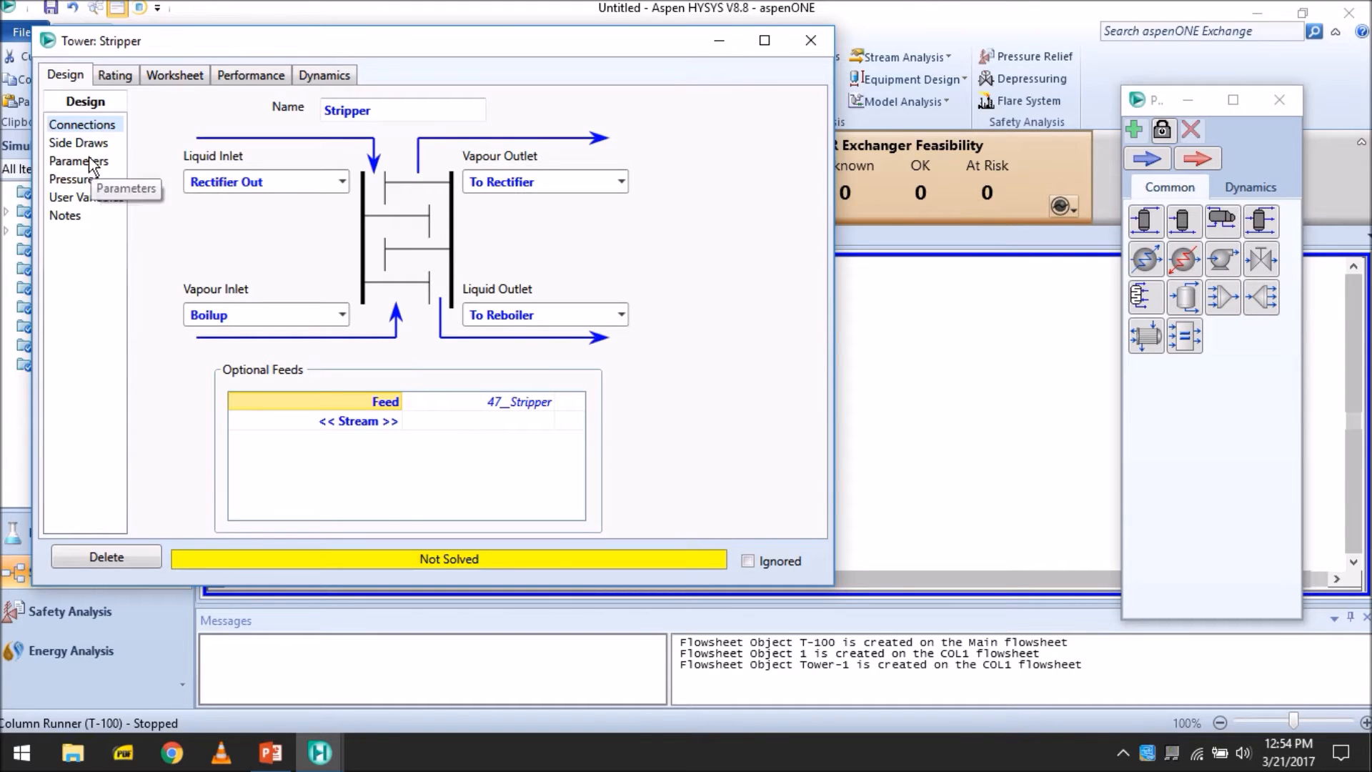
Set the pressure of the Stripper's stage 1 to 290 psia.
{"action": "left_click", "coordinate": [76, 180]}
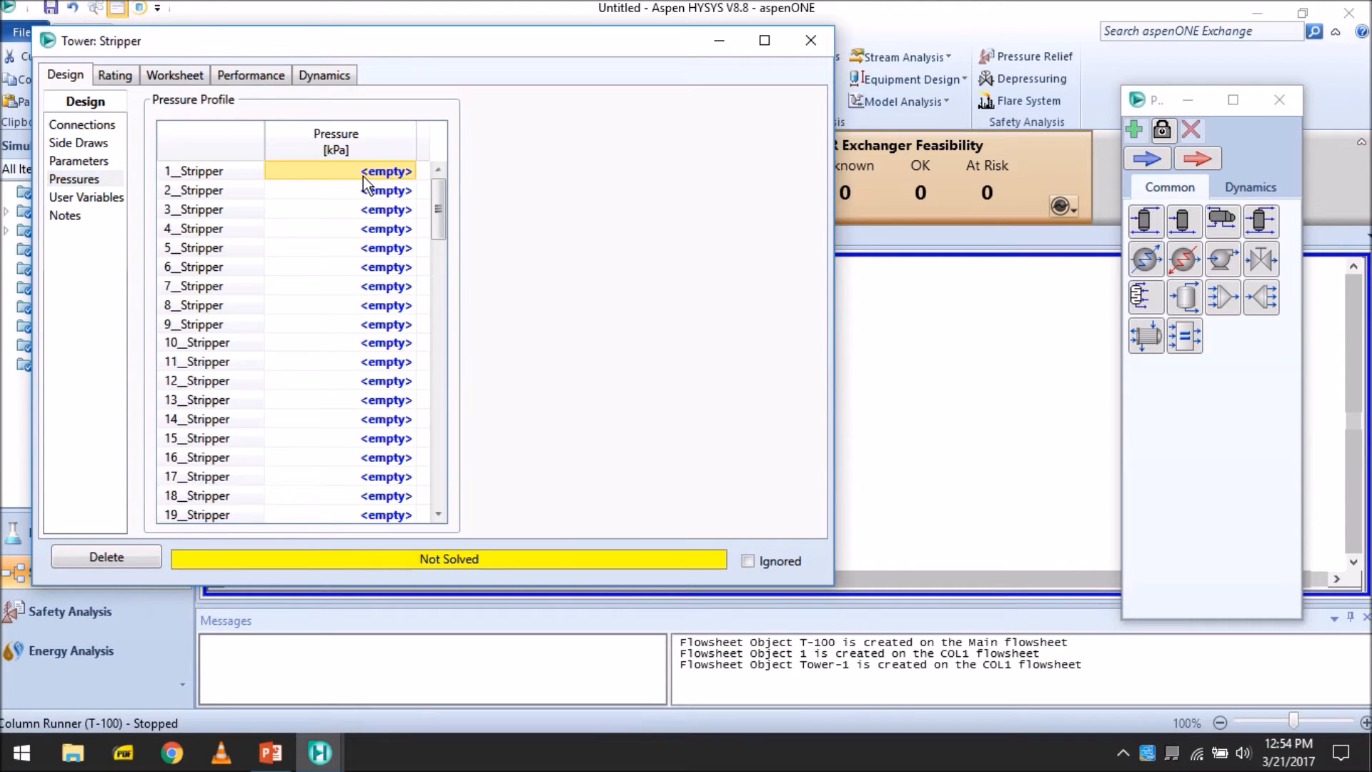
{"action": "type", "text": "290psia"}
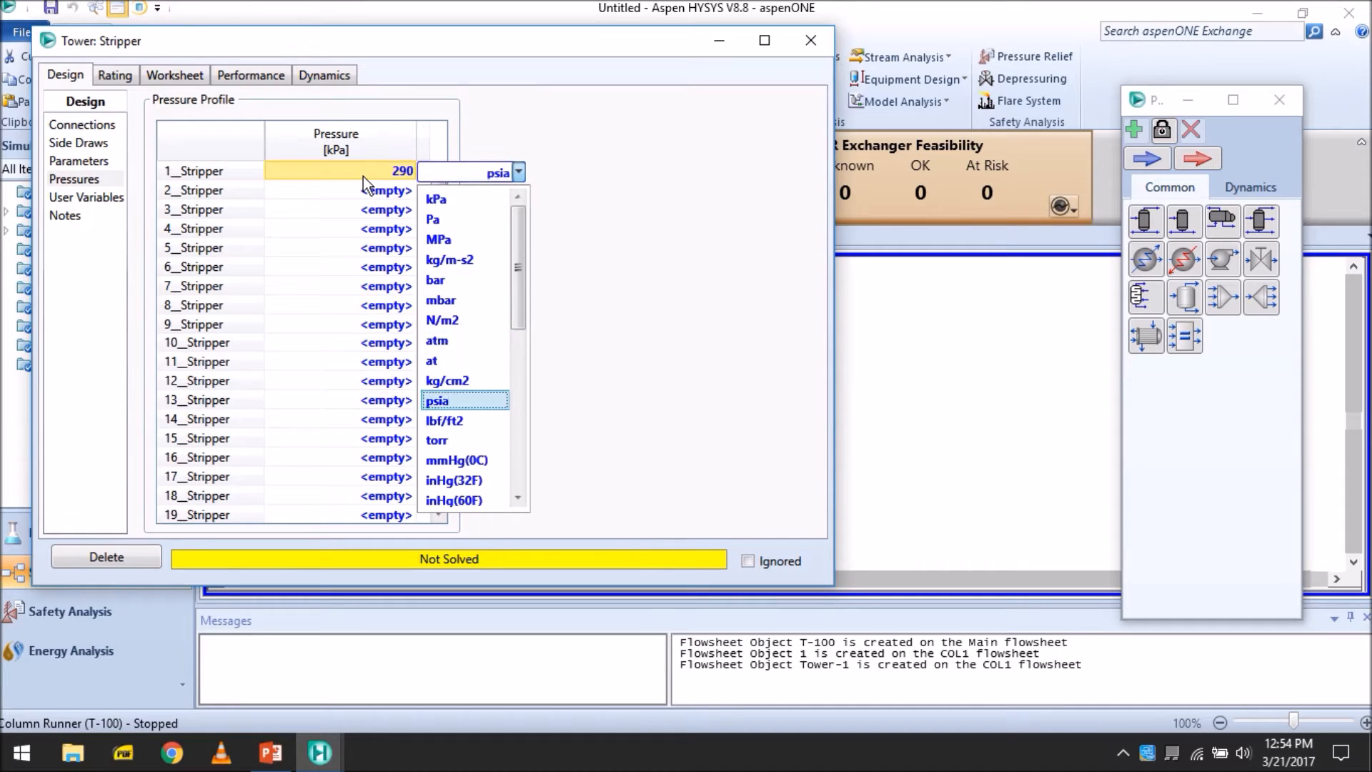
{"action": "key", "text": "Return"}
Set the pressure of the Stripper's stage 94 to 300 psia and close the tower's window.
{"action": "scroll", "coordinate": [363, 177], "scroll_direction": "down", "scroll_amount": 20}
{"action": "left_click", "coordinate": [403, 495]}
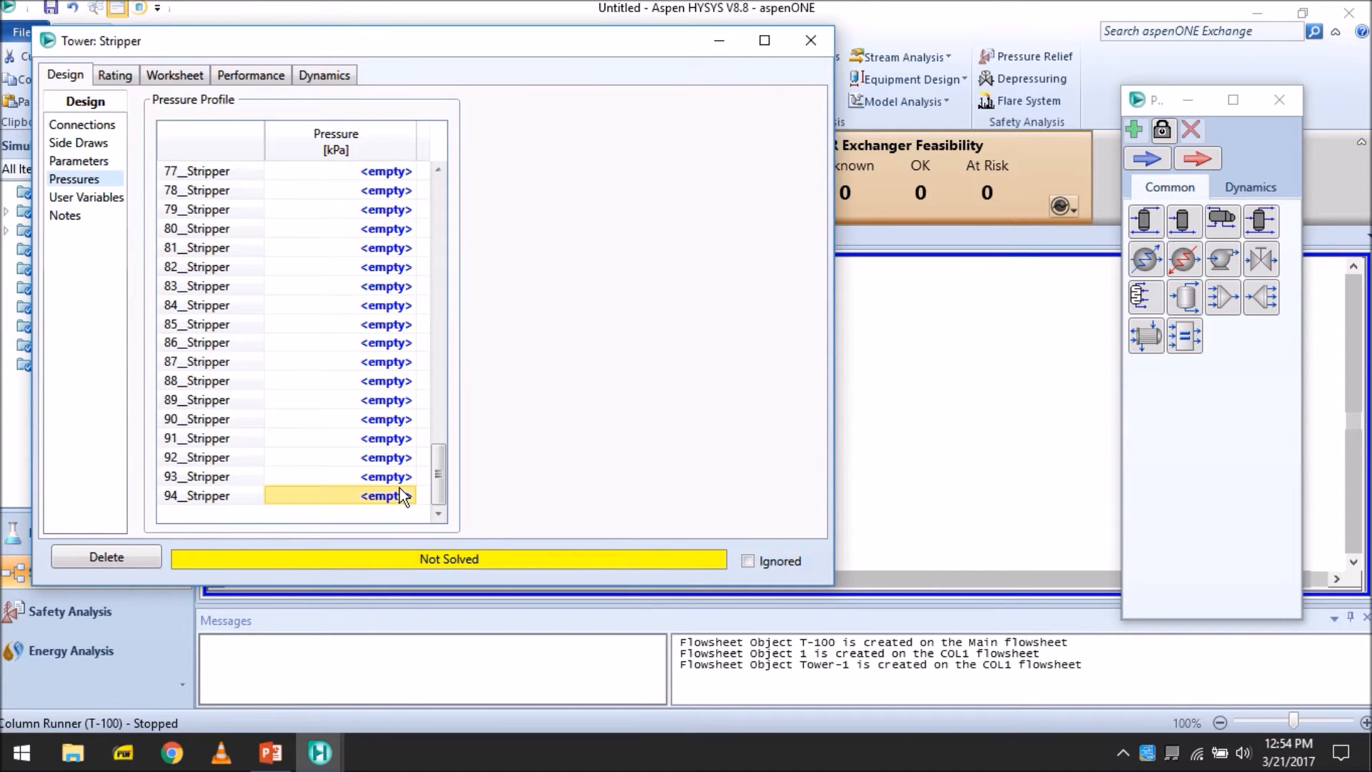
{"action": "type", "text": "300"}
{"action": "key", "text": "space"}
{"action": "key", "text": "Down"}
{"action": "key", "text": "Down"}
{"action": "key", "text": "Down"}
{"action": "key", "text": "Down"}
{"action": "key", "text": "Down"}
{"action": "key", "text": "Down"}
{"action": "key", "text": "Down"}
{"action": "key", "text": "Down"}
{"action": "key", "text": "Down"}
{"action": "key", "text": "Down"}
{"action": "key", "text": "Down"}
{"action": "key", "text": "Down"}
{"action": "key", "text": "Down"}
{"action": "key", "text": "Down"}
{"action": "key", "text": "Down"}
{"action": "key", "text": "Down"}
{"action": "key", "text": "Down"}
{"action": "key", "text": "Down"}
{"action": "key", "text": "Down"}
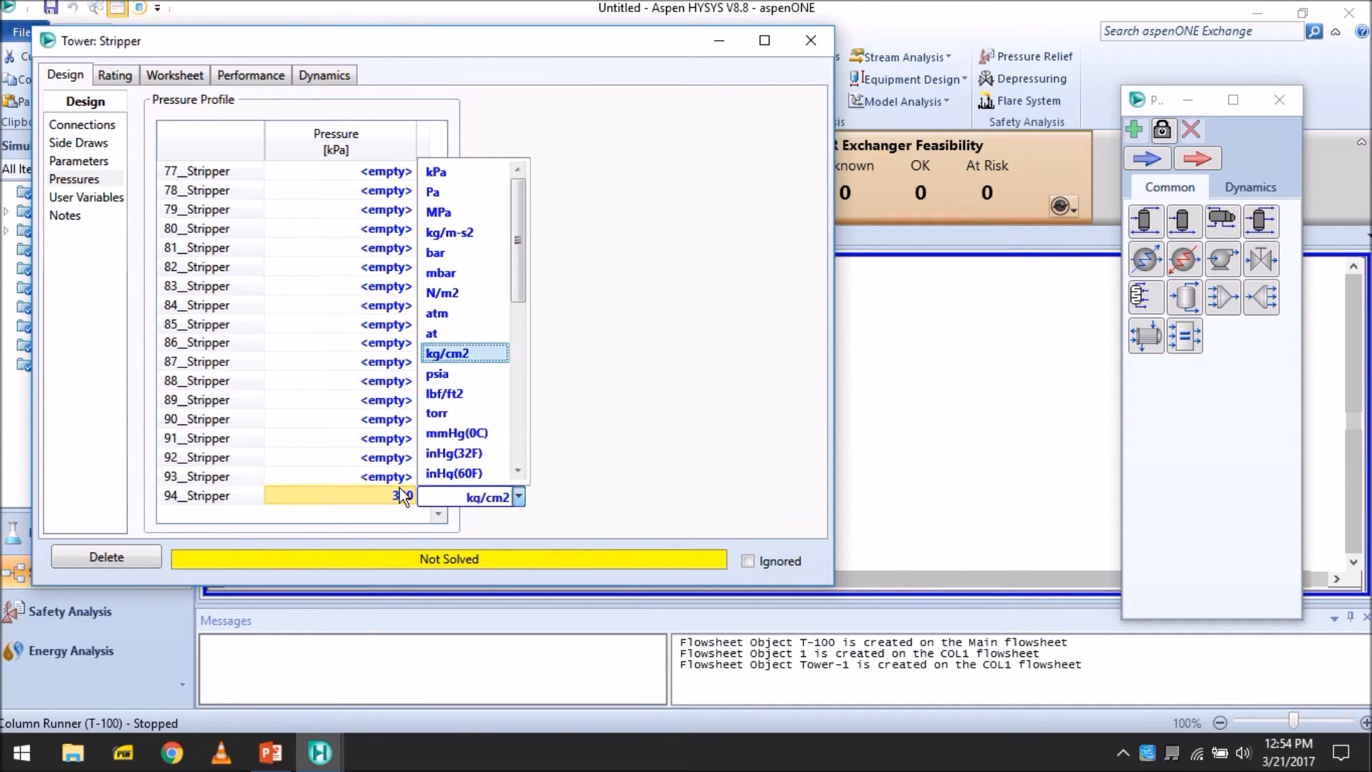
{"action": "key", "text": "Down"}
{"action": "key", "text": "Down"}
{"action": "key", "text": "Down"}
{"action": "key", "text": "Up"}
{"action": "key", "text": "Up"}
{"action": "key", "text": "Up"}
{"action": "key", "text": "Up"}
{"action": "key", "text": "Up"}
{"action": "key", "text": "Up"}
{"action": "key", "text": "Up"}
{"action": "key", "text": "Up"}
{"action": "key", "text": "Up"}
{"action": "key", "text": "Up"}
{"action": "key", "text": "Up"}
{"action": "key", "text": "Up"}
{"action": "key", "text": "Return"}
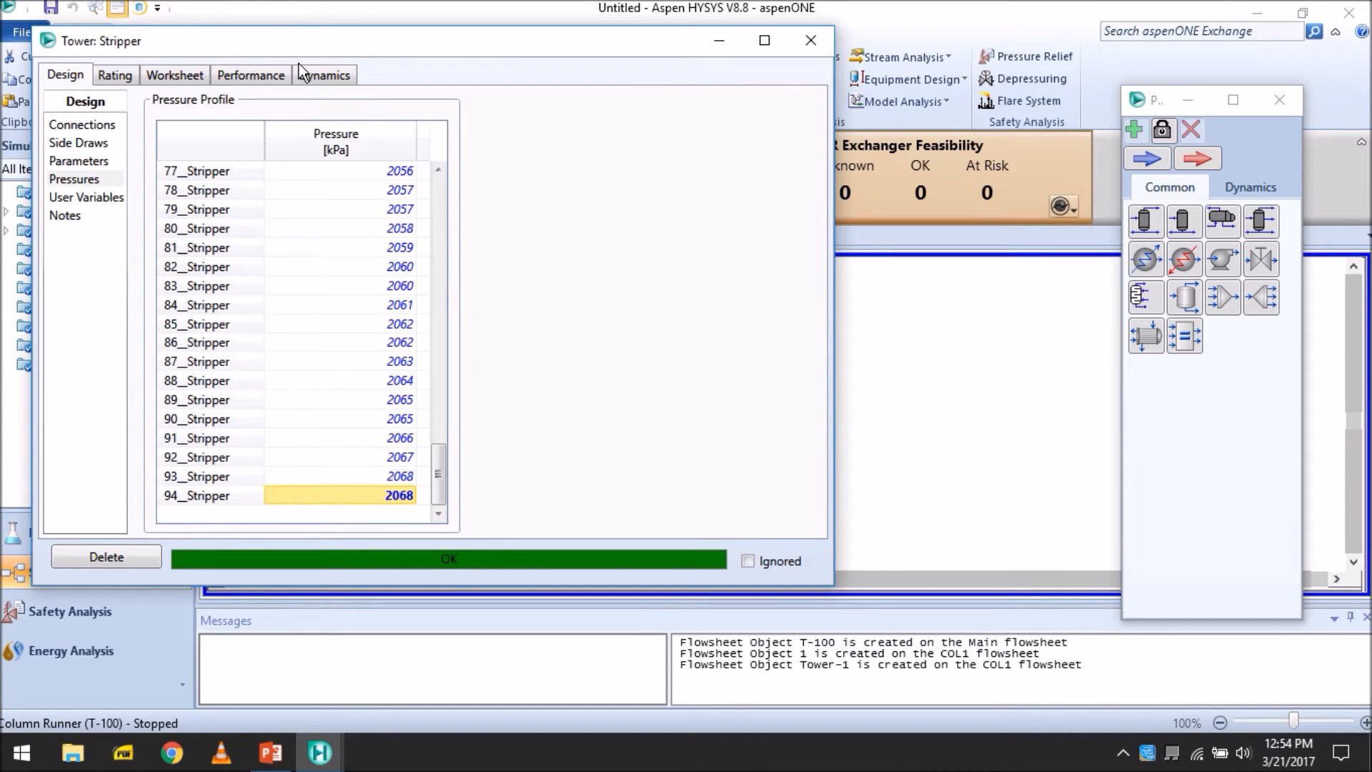
{"action": "left_click", "coordinate": [814, 40]}
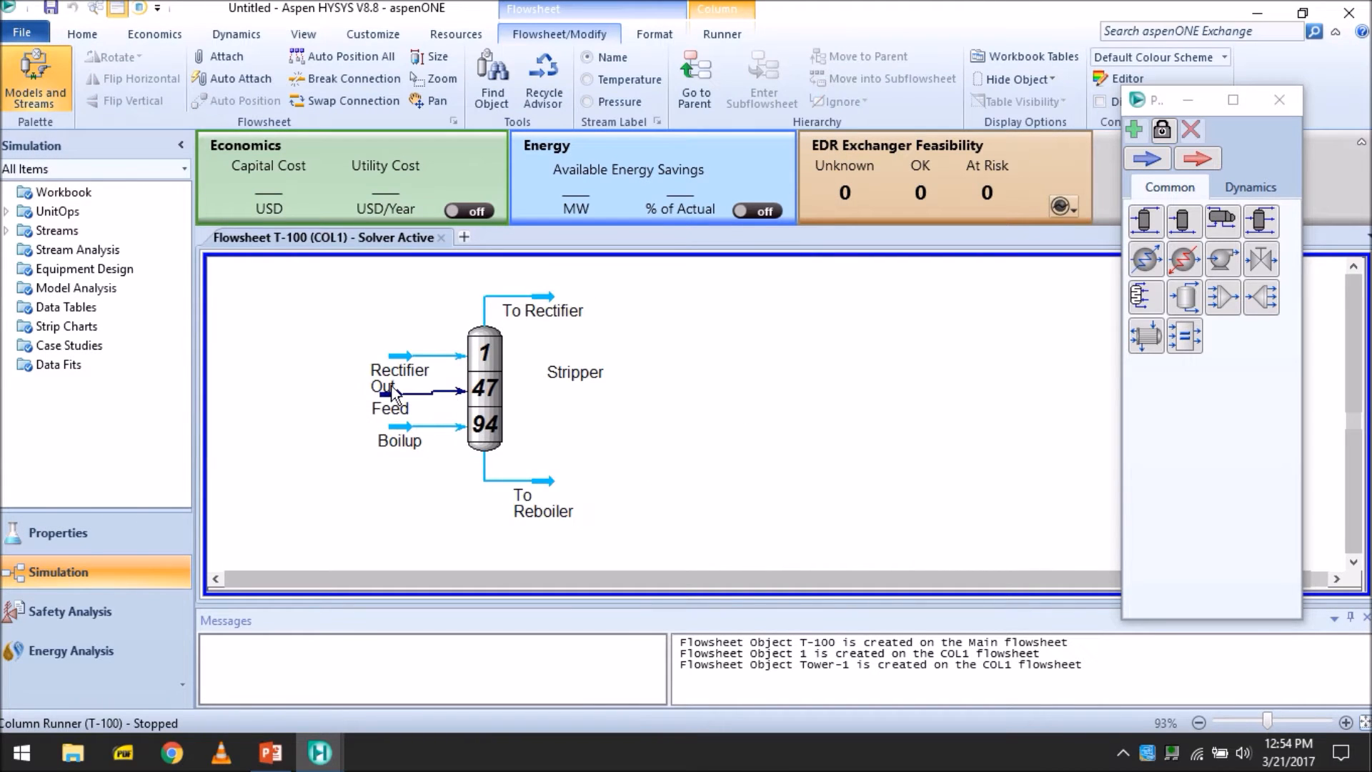
Move Feed clear of the other Stripper inlets and place a reboiler beside the To Reboiler stream.
{"action": "left_click_drag", "start_coordinate": [392, 392], "coordinate": [257, 396]}
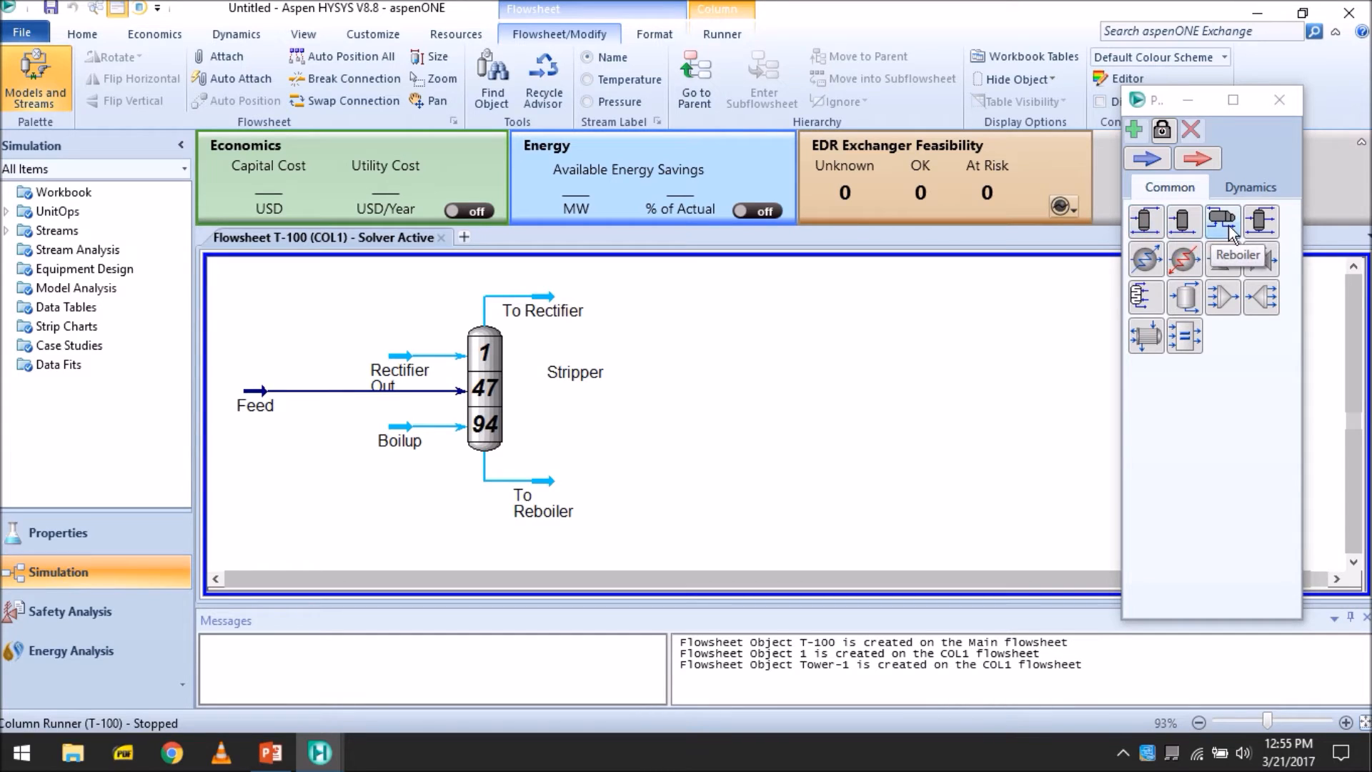
{"action": "left_click", "coordinate": [1183, 222]}
{"action": "left_click", "coordinate": [659, 487]}
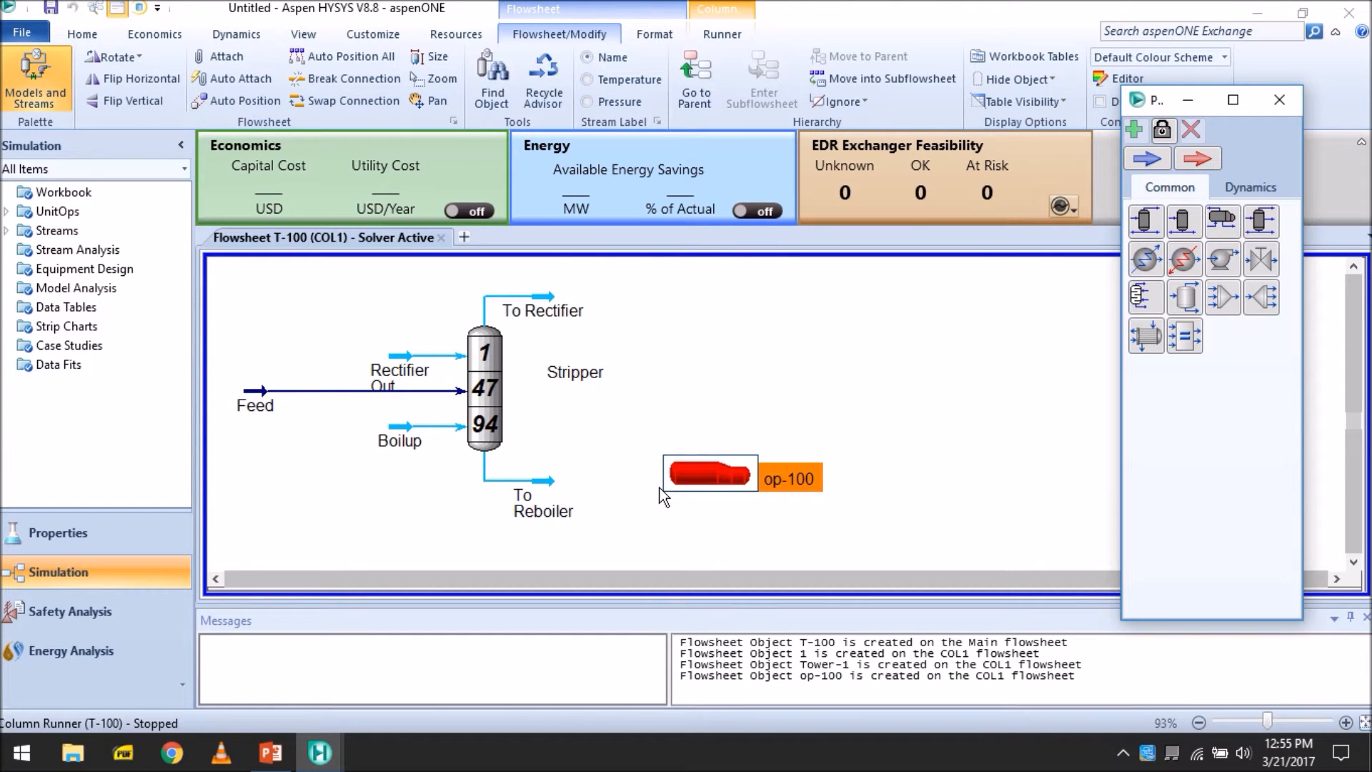
Open the new reboiler's properties and rename it Reboiler.
{"action": "double_click", "coordinate": [718, 477]}
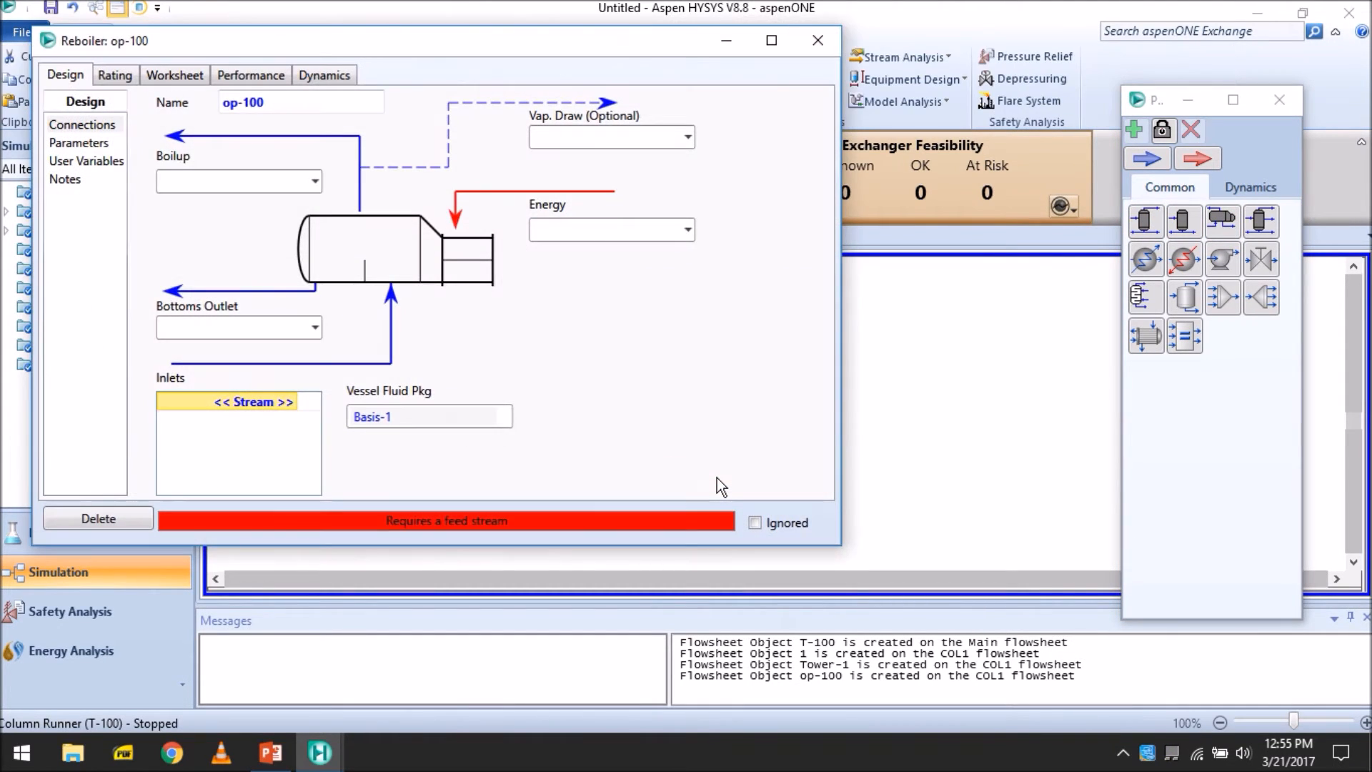
{"action": "left_click", "coordinate": [337, 107]}
{"action": "type", "text": "Rebp"}
{"action": "key", "text": "BackSpace"}
{"action": "type", "text": "oiler"}
Assign Boilup as the Reboiler's boilup stream and Propane as its bottoms outlet.
{"action": "left_click", "coordinate": [230, 179]}
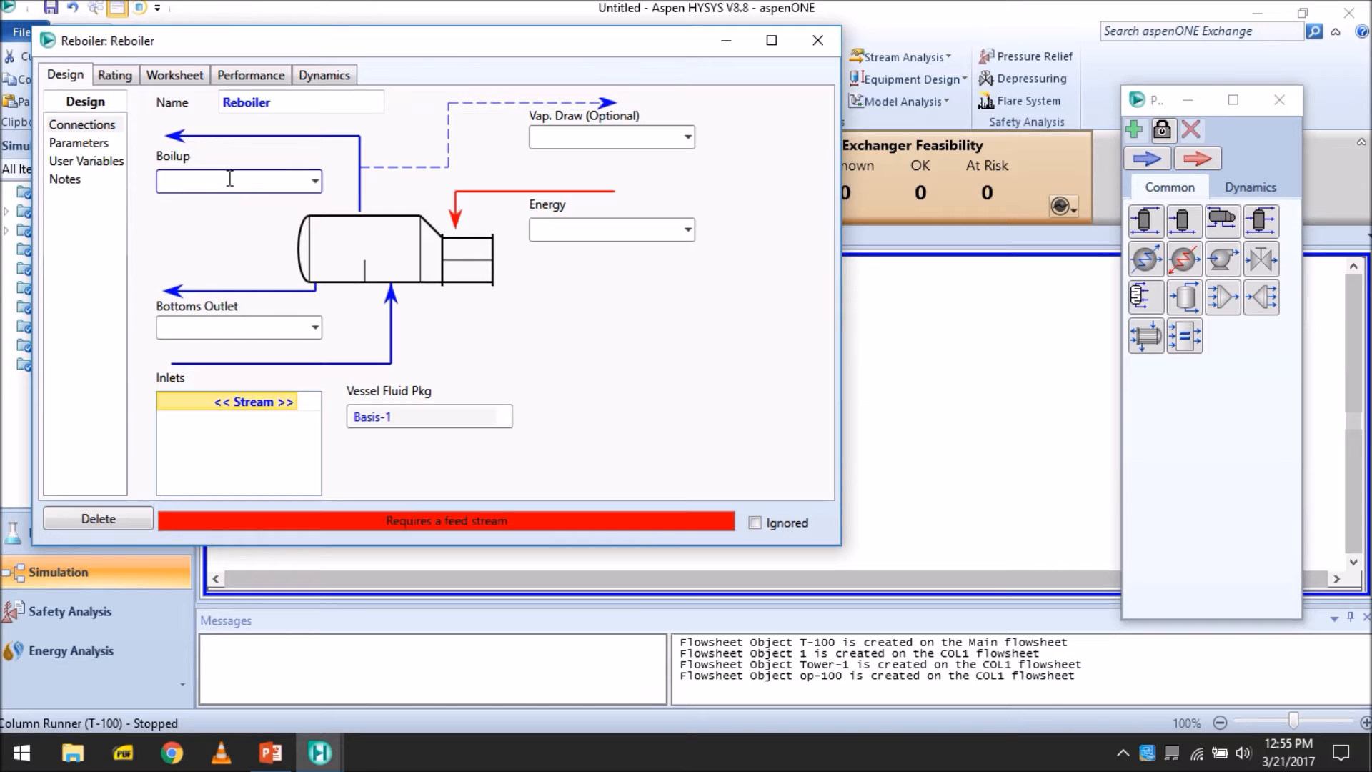
{"action": "type", "text": "Boilup"}
{"action": "left_click", "coordinate": [190, 325]}
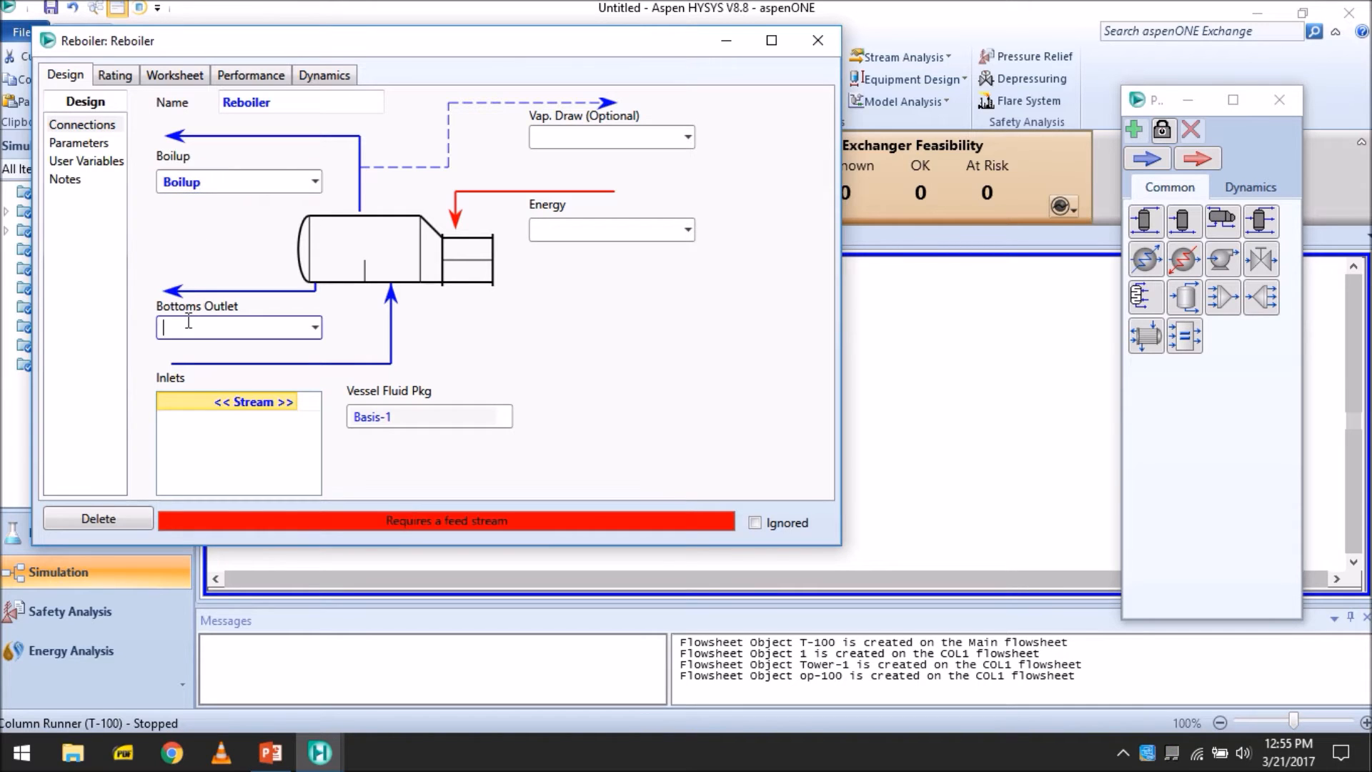
{"action": "left_click", "coordinate": [315, 184]}
{"action": "left_click", "coordinate": [283, 210]}
{"action": "left_click", "coordinate": [239, 326]}
{"action": "type", "text": "Propane"}
Assign Reboiler Duty as the Reboiler's energy stream.
{"action": "left_click", "coordinate": [575, 229]}
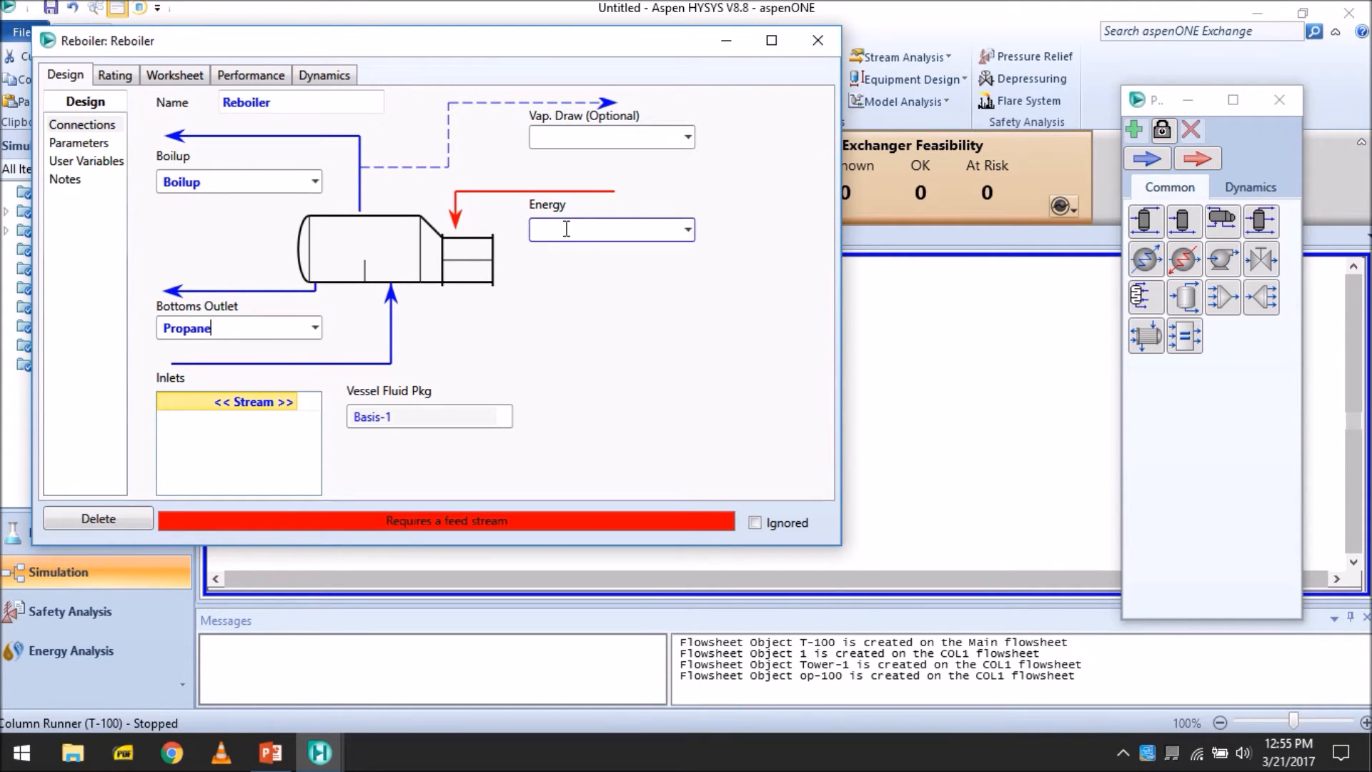
{"action": "type", "text": "Reboiler Duty"}
{"action": "key", "text": "Return"}
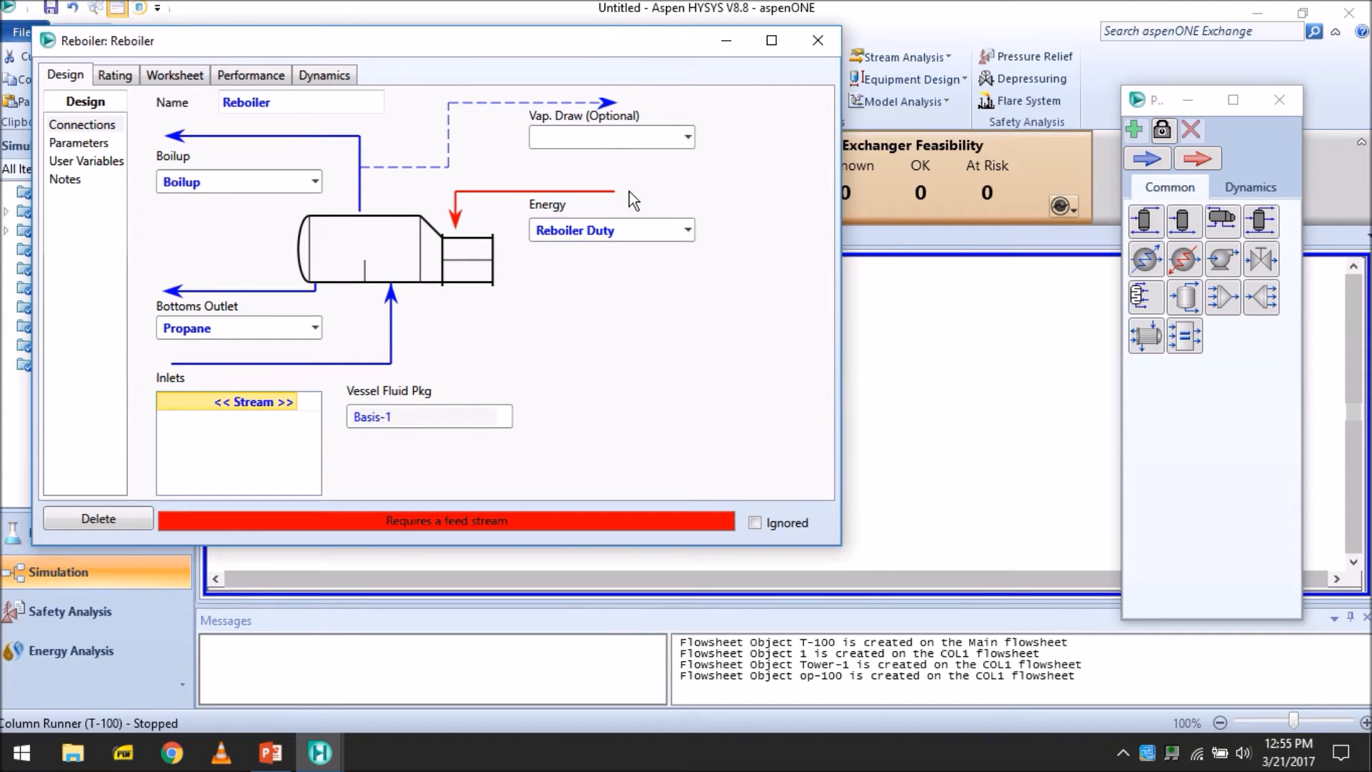
Clear the Reboiler's boilup stream and assign it again as Boilup.
{"action": "left_click", "coordinate": [290, 107]}
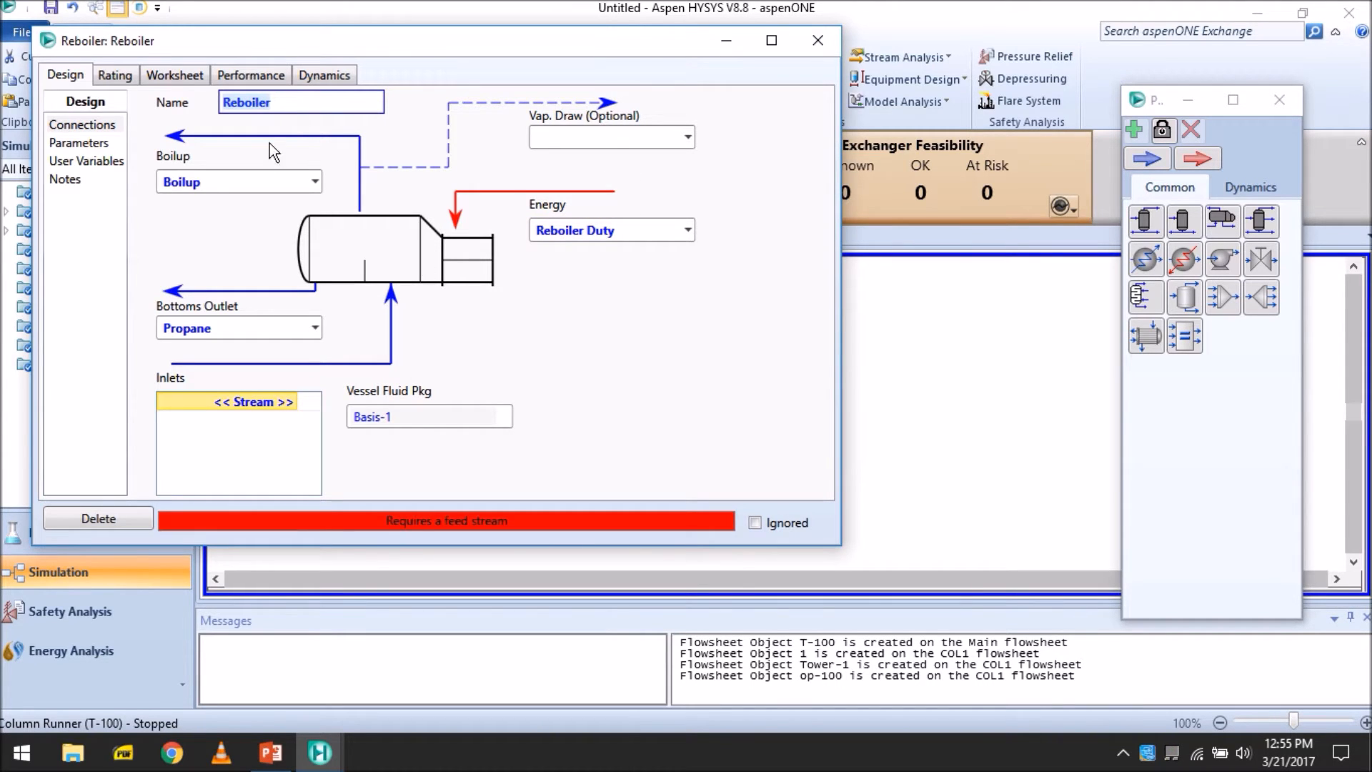
{"action": "left_click", "coordinate": [246, 182]}
{"action": "left_click_drag", "start_coordinate": [363, 53], "coordinate": [624, 255]}
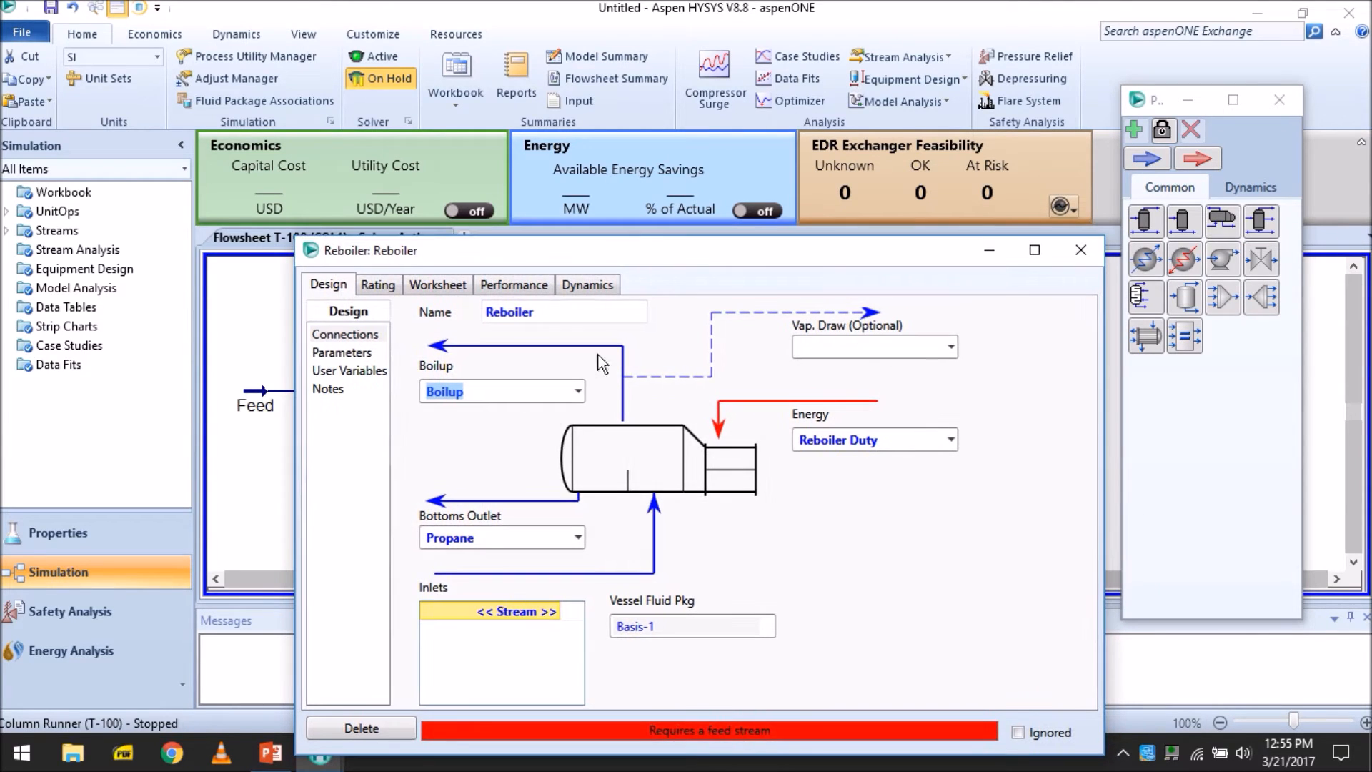
{"action": "left_click", "coordinate": [577, 391]}
{"action": "left_click", "coordinate": [576, 398]}
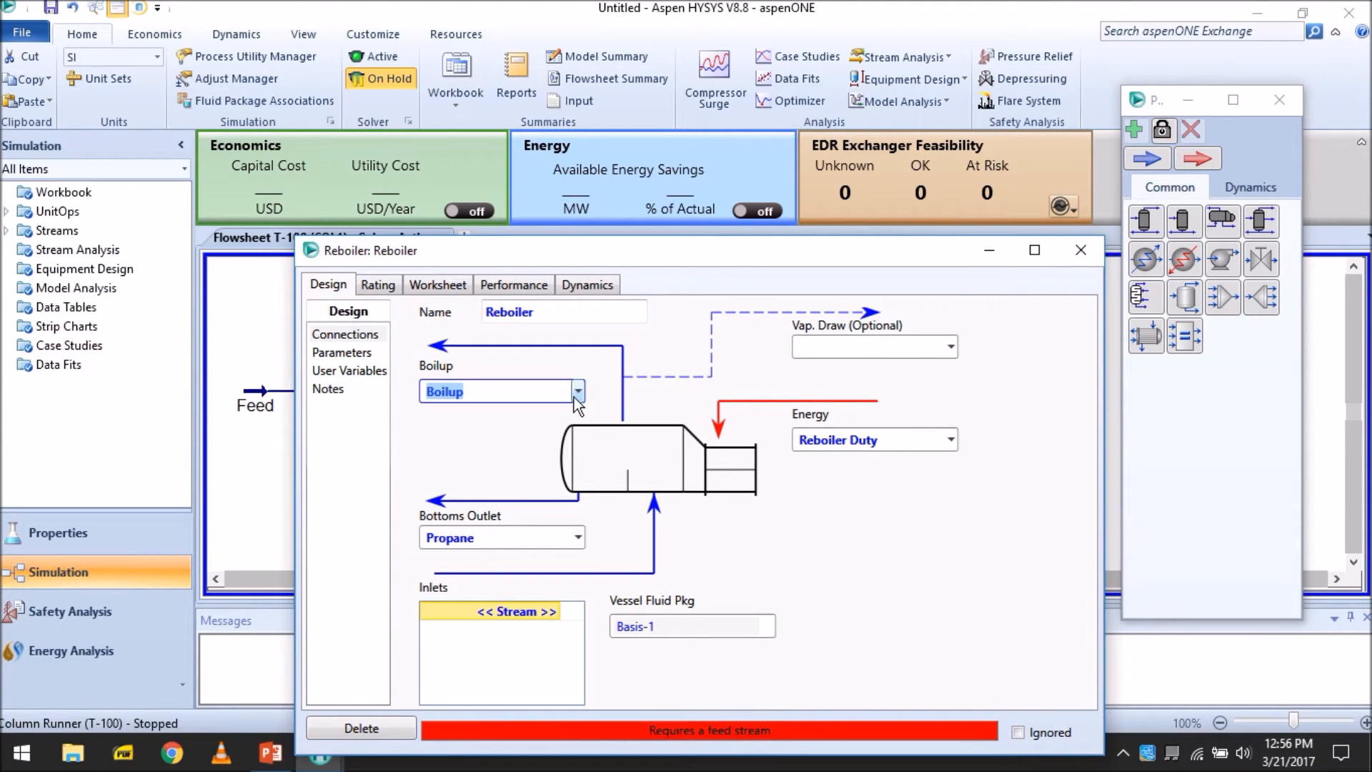
{"action": "left_click_drag", "start_coordinate": [663, 251], "coordinate": [599, 273]}
{"action": "key", "text": "Delete"}
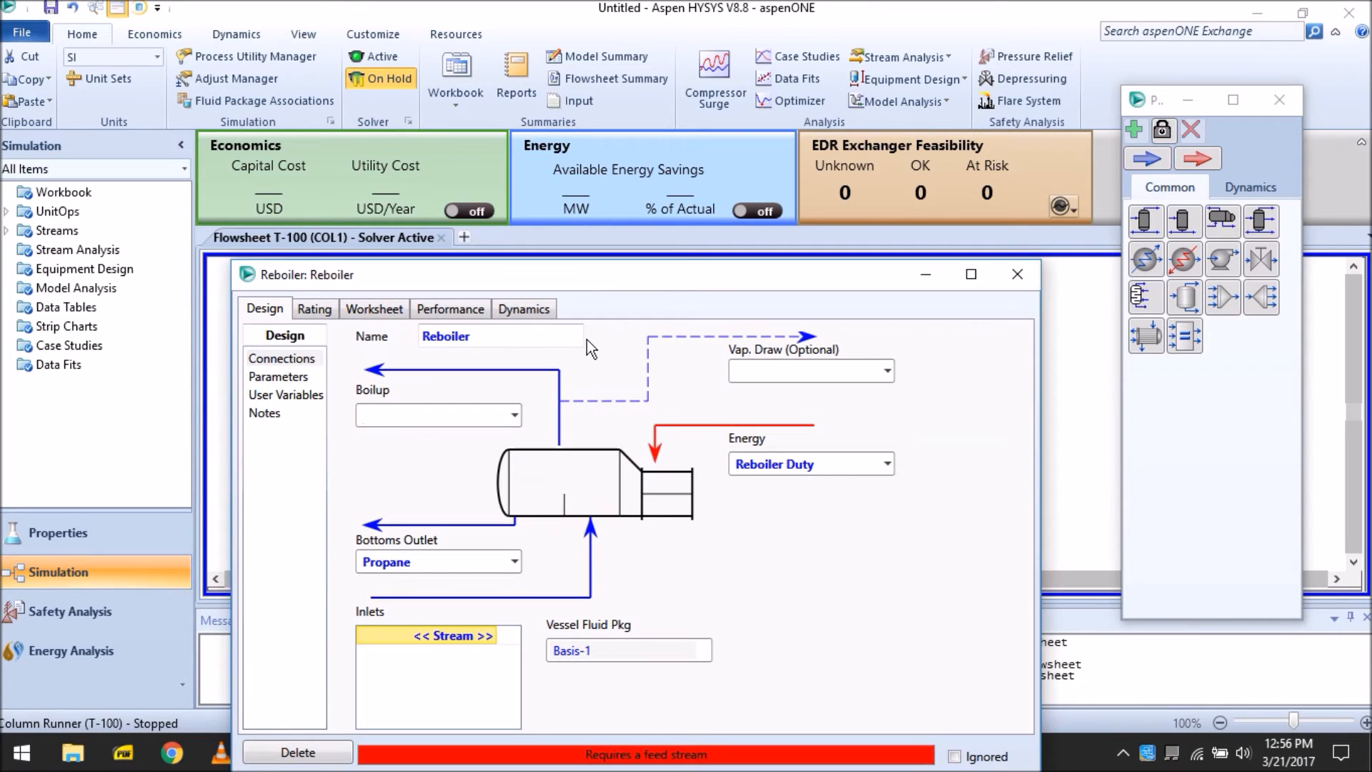
{"action": "left_click_drag", "start_coordinate": [565, 273], "coordinate": [573, 169]}
{"action": "left_click", "coordinate": [467, 321]}
{"action": "type", "text": "Boilup"}
{"action": "key", "text": "Return"}
Assign To Reboiler as the Reboiler's inlet stream and close its properties.
{"action": "left_click", "coordinate": [501, 537]}
{"action": "left_click", "coordinate": [502, 536]}
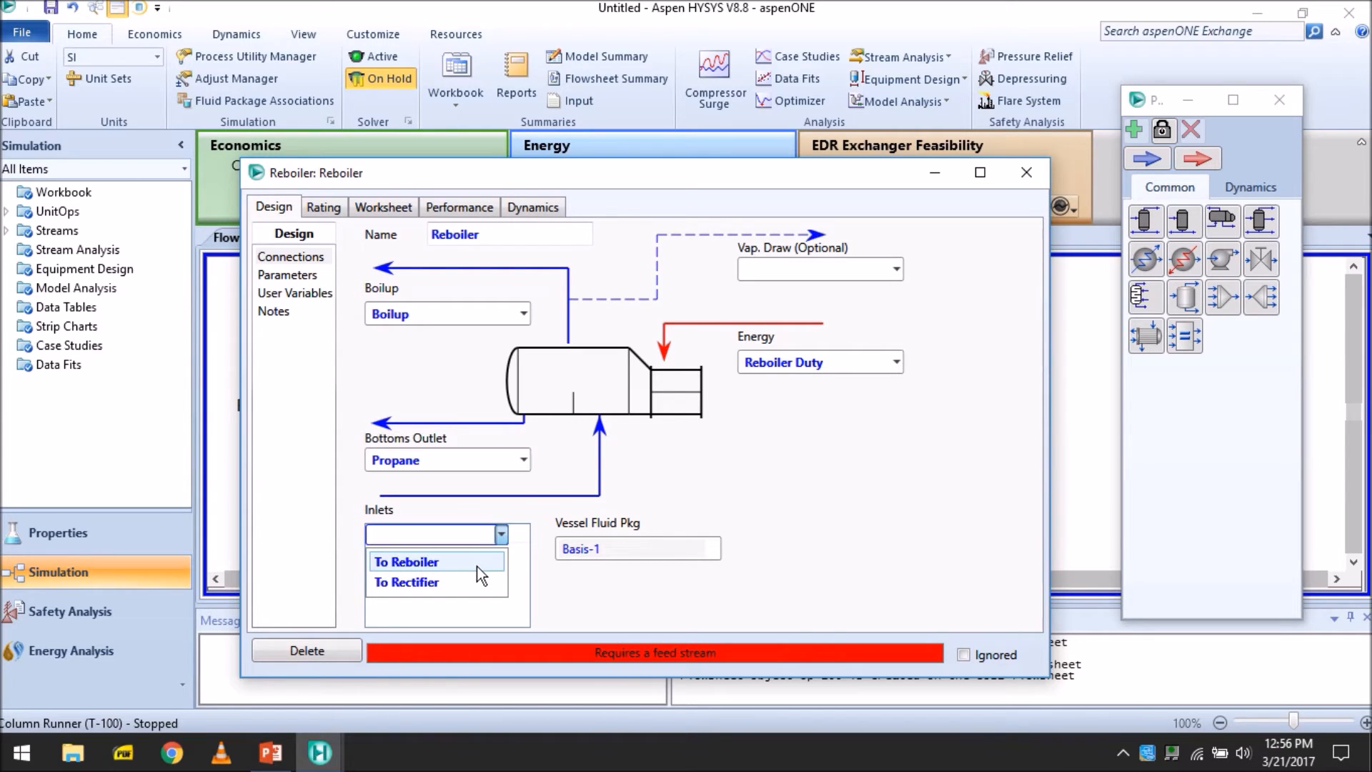
{"action": "left_click", "coordinate": [477, 565]}
{"action": "left_click_drag", "start_coordinate": [746, 174], "coordinate": [738, 130]}
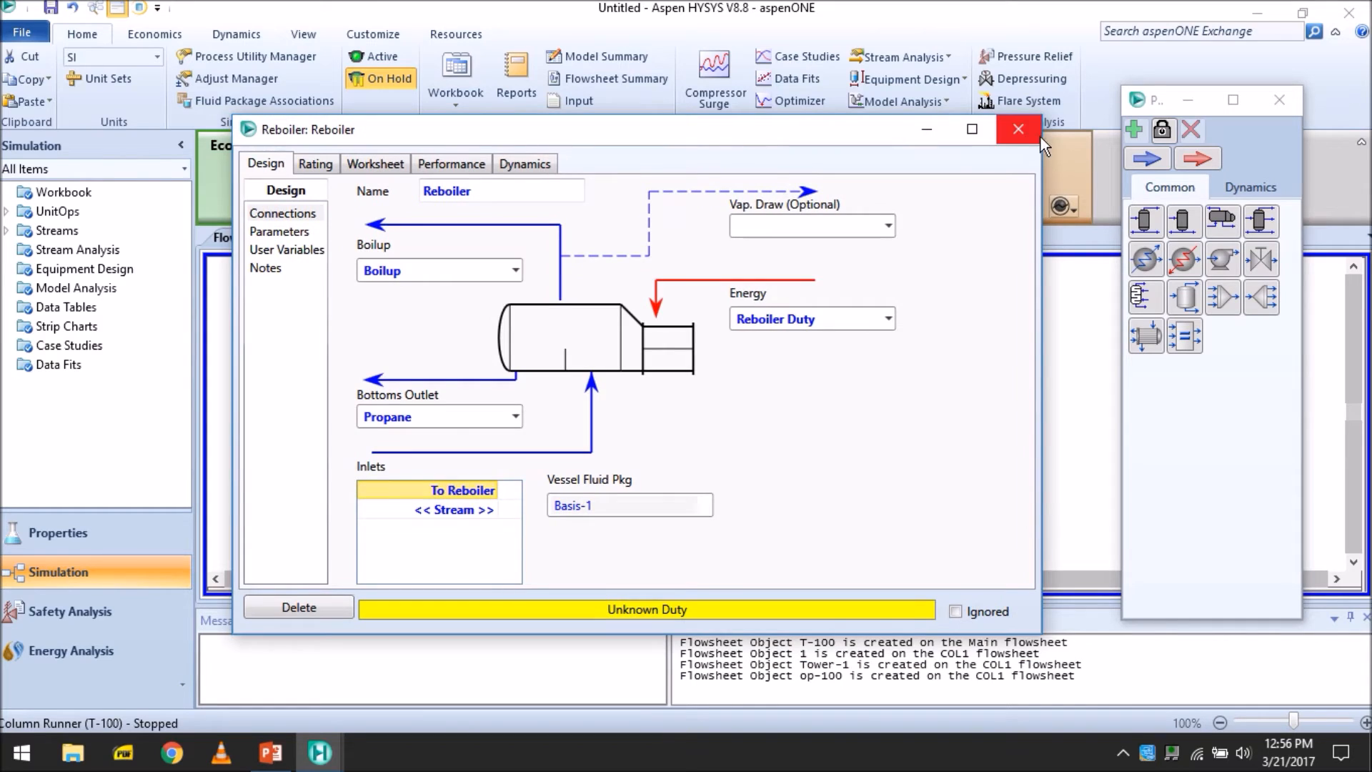
{"action": "left_click", "coordinate": [1020, 130]}
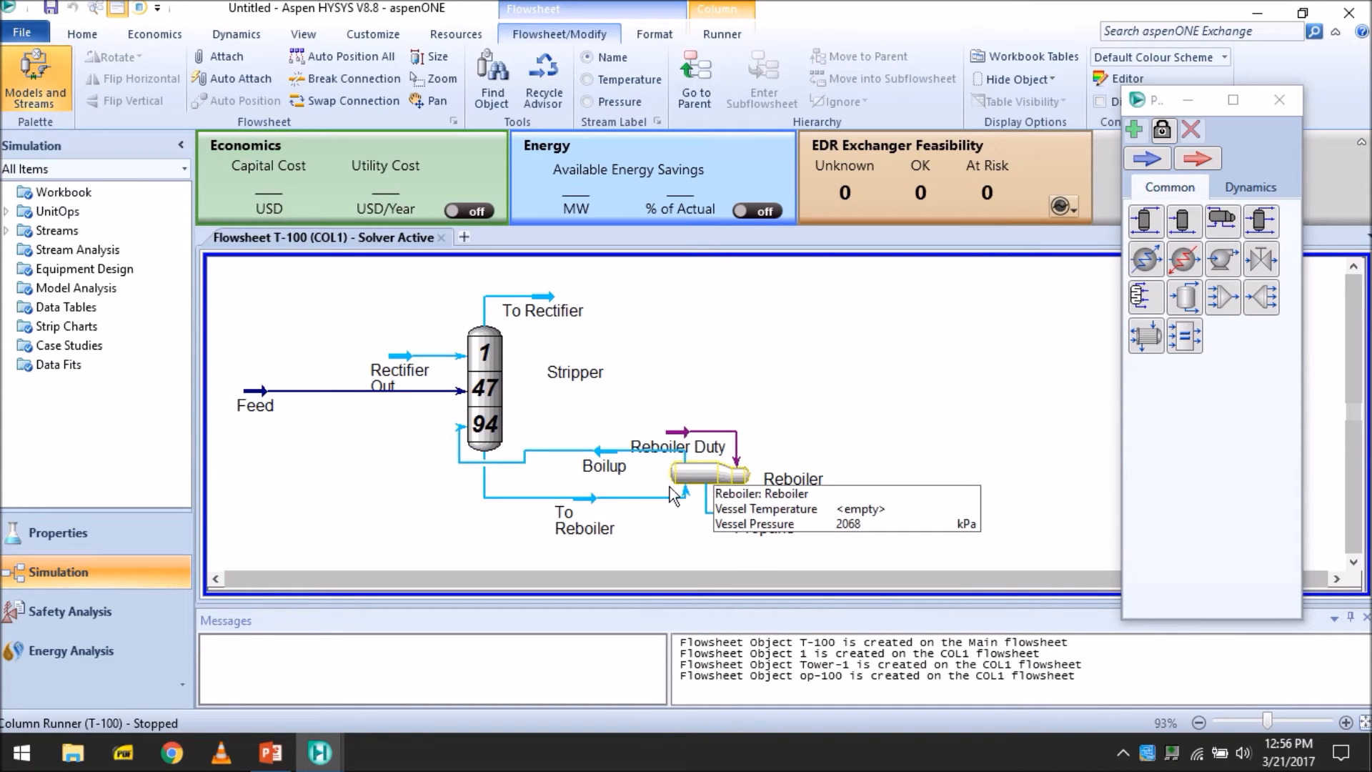
Rearrange the Reboiler, its To Reboiler and Reboiler Duty streams and the Boilup line so they no longer overlap.
{"action": "left_click_drag", "start_coordinate": [590, 503], "coordinate": [586, 526]}
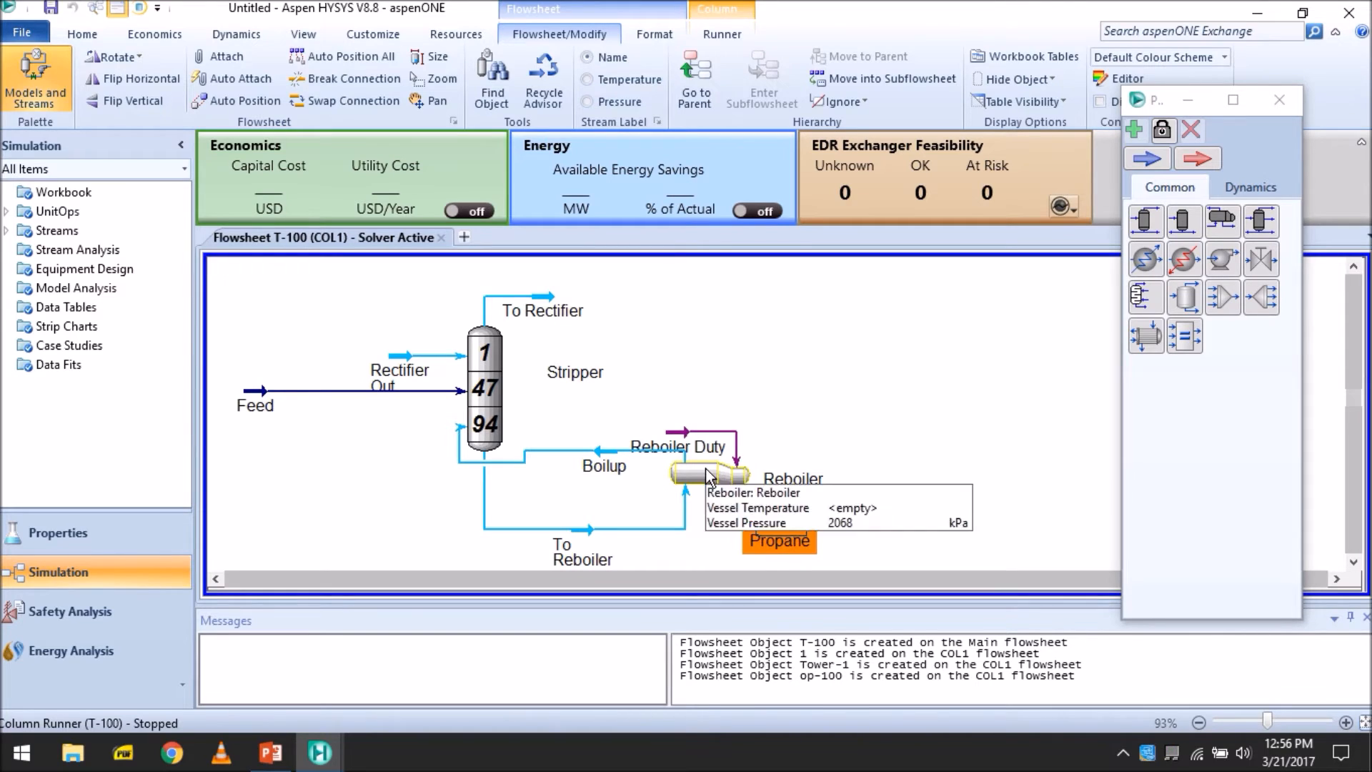
{"action": "left_click_drag", "start_coordinate": [698, 471], "coordinate": [697, 501]}
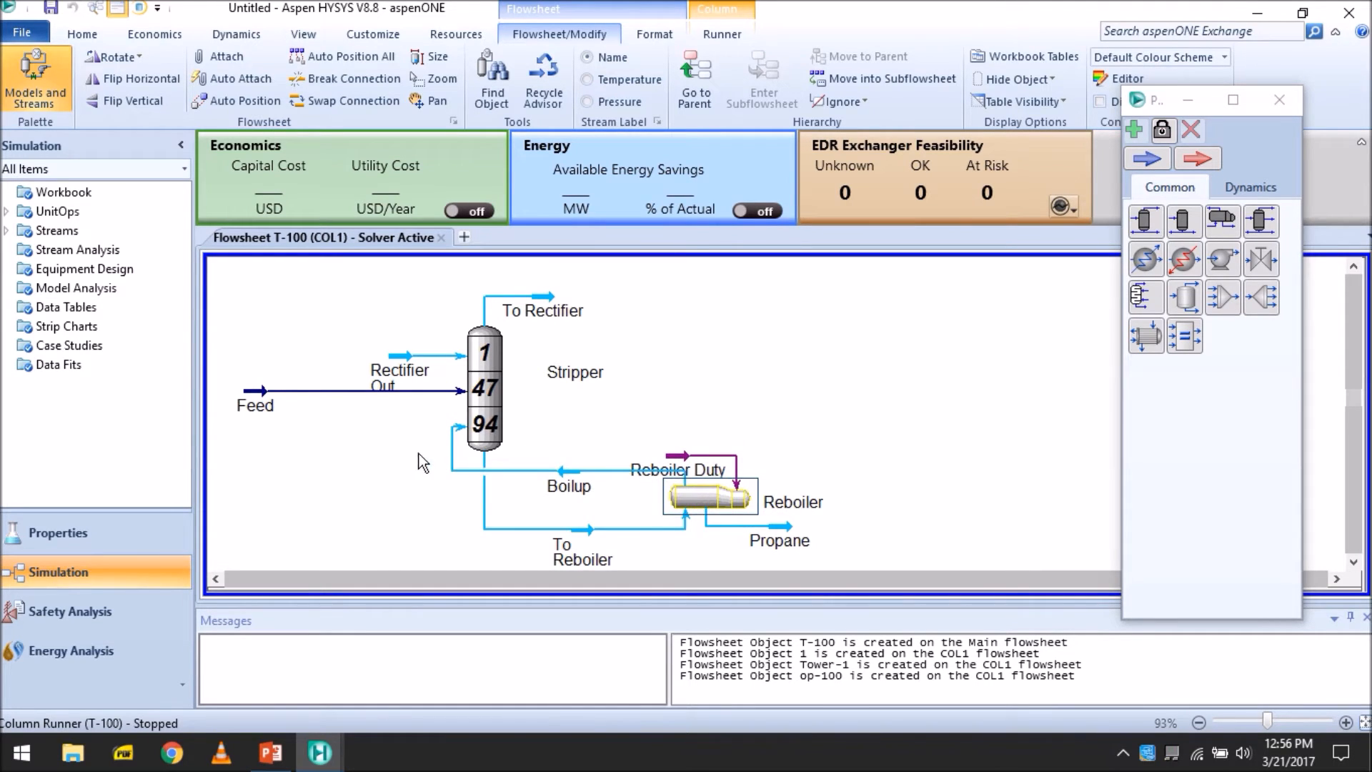
{"action": "left_click_drag", "start_coordinate": [452, 458], "coordinate": [379, 459]}
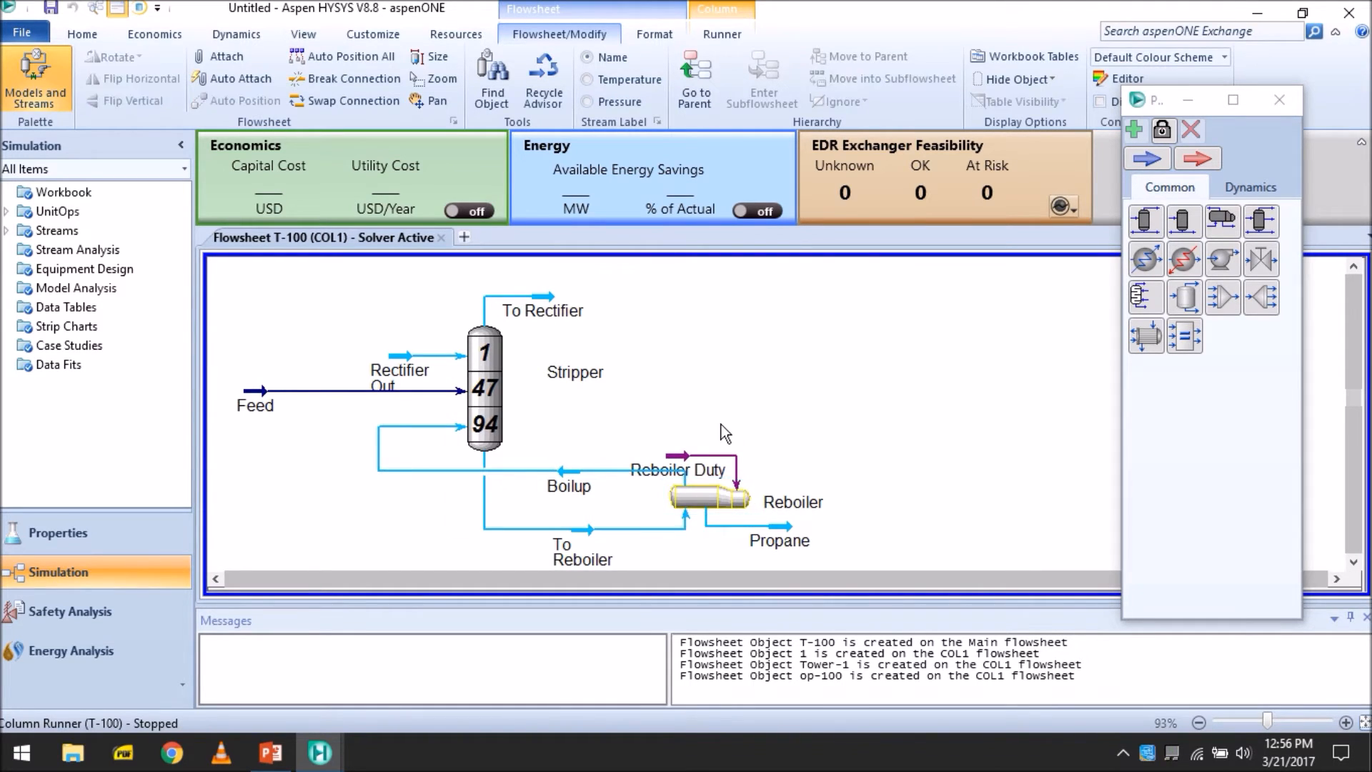
{"action": "left_click_drag", "start_coordinate": [687, 456], "coordinate": [645, 430]}
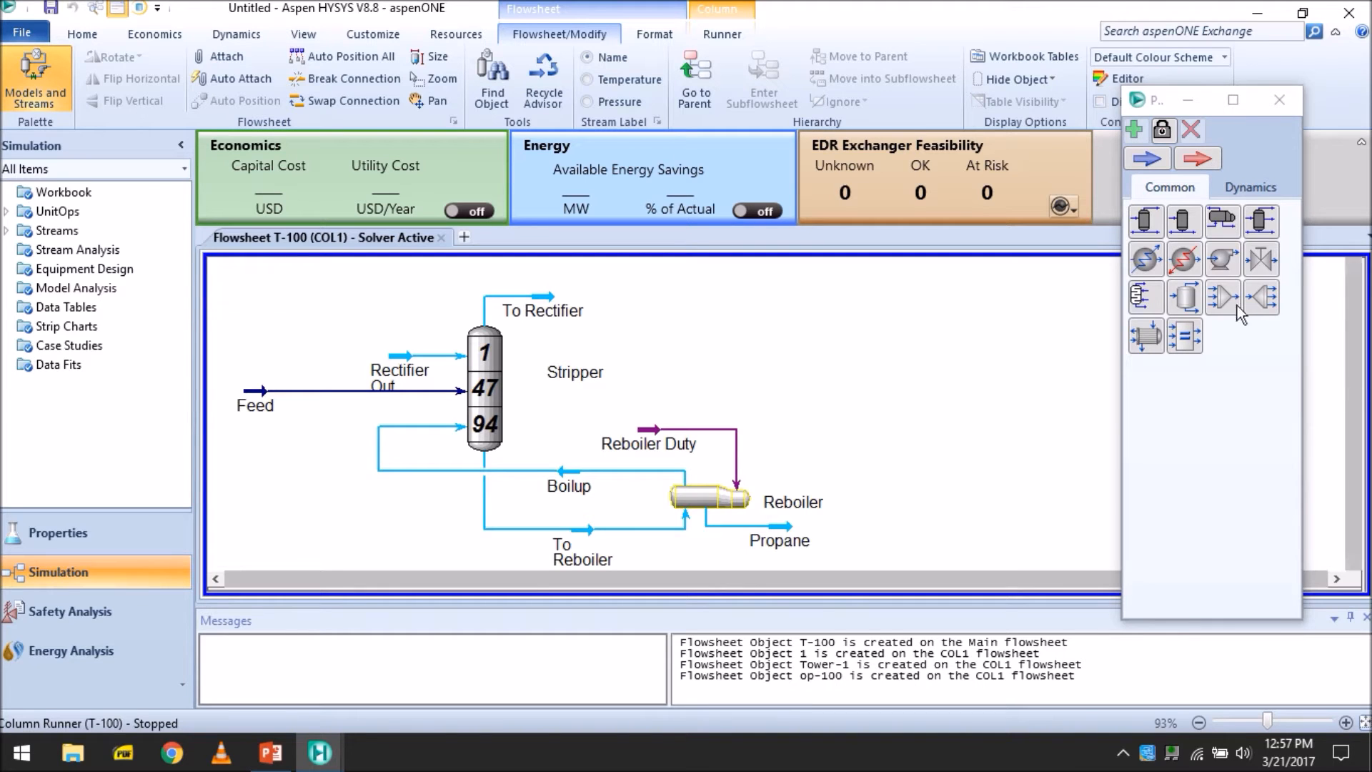
Place a second tower beside the Reboiler, open its properties and rename it Rectifier.
{"action": "left_click", "coordinate": [1357, 564]}
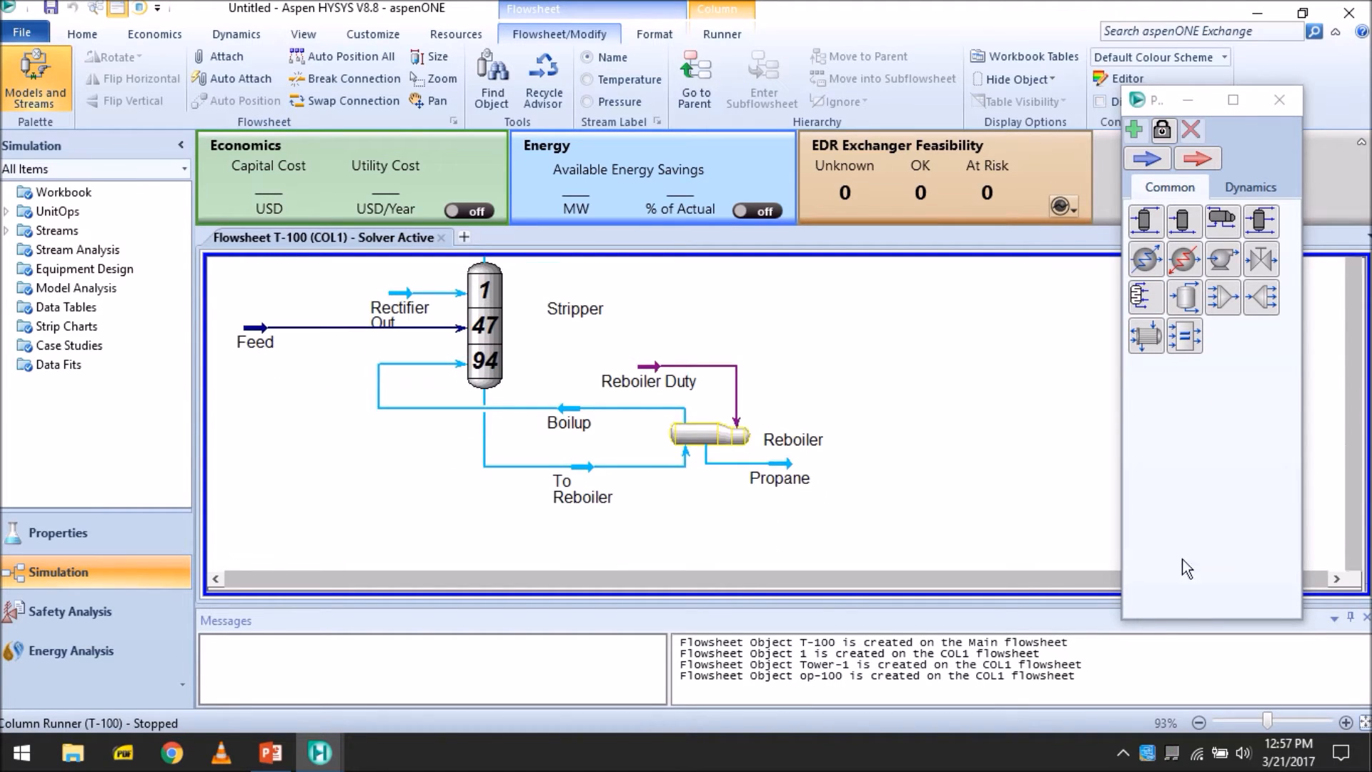
{"action": "scroll", "coordinate": [891, 539], "scroll_direction": "down", "scroll_amount": 3}
{"action": "left_click", "coordinate": [1356, 563]}
{"action": "left_click", "coordinate": [1356, 563]}
{"action": "triple_click", "coordinate": [1337, 580]}
{"action": "left_click_drag", "start_coordinate": [1147, 295], "coordinate": [529, 461]}
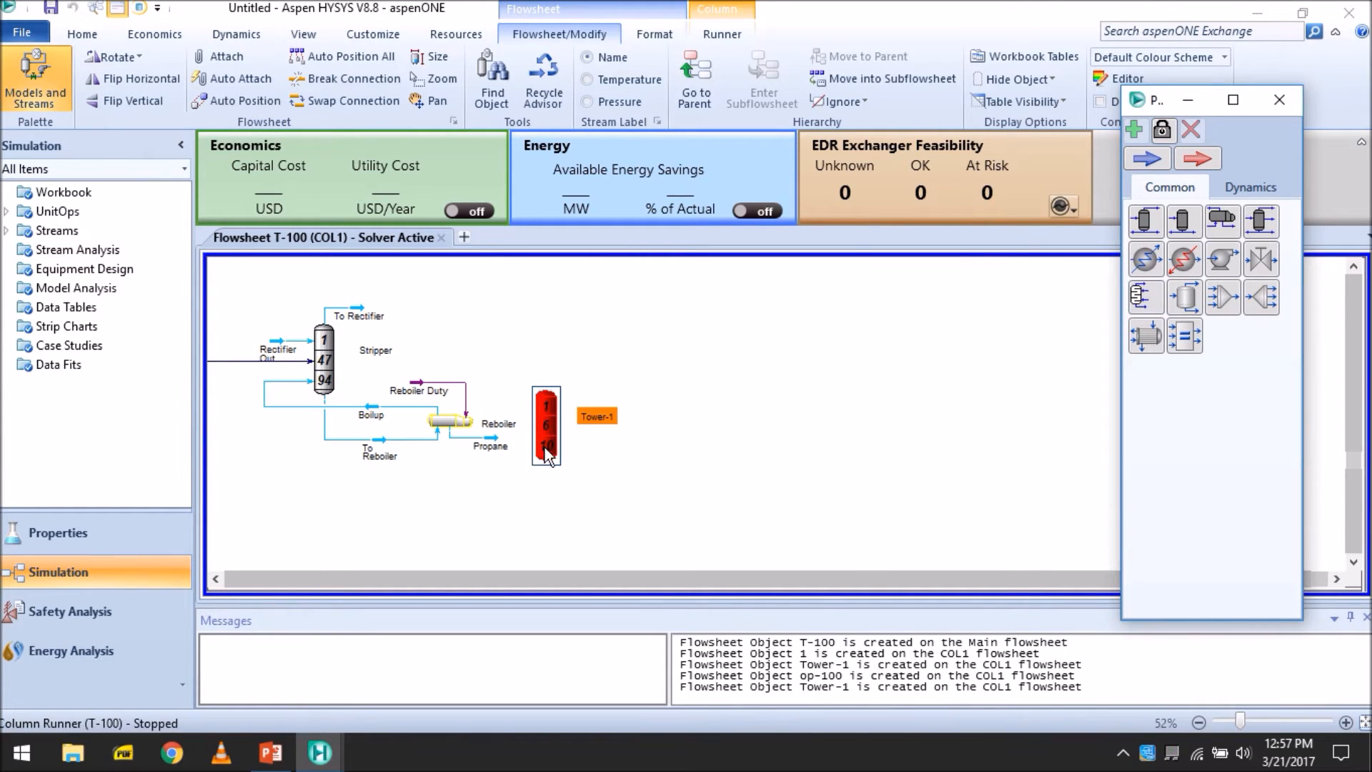
{"action": "double_click", "coordinate": [544, 448]}
{"action": "left_click", "coordinate": [422, 133]}
{"action": "type", "text": "Rectifier"}
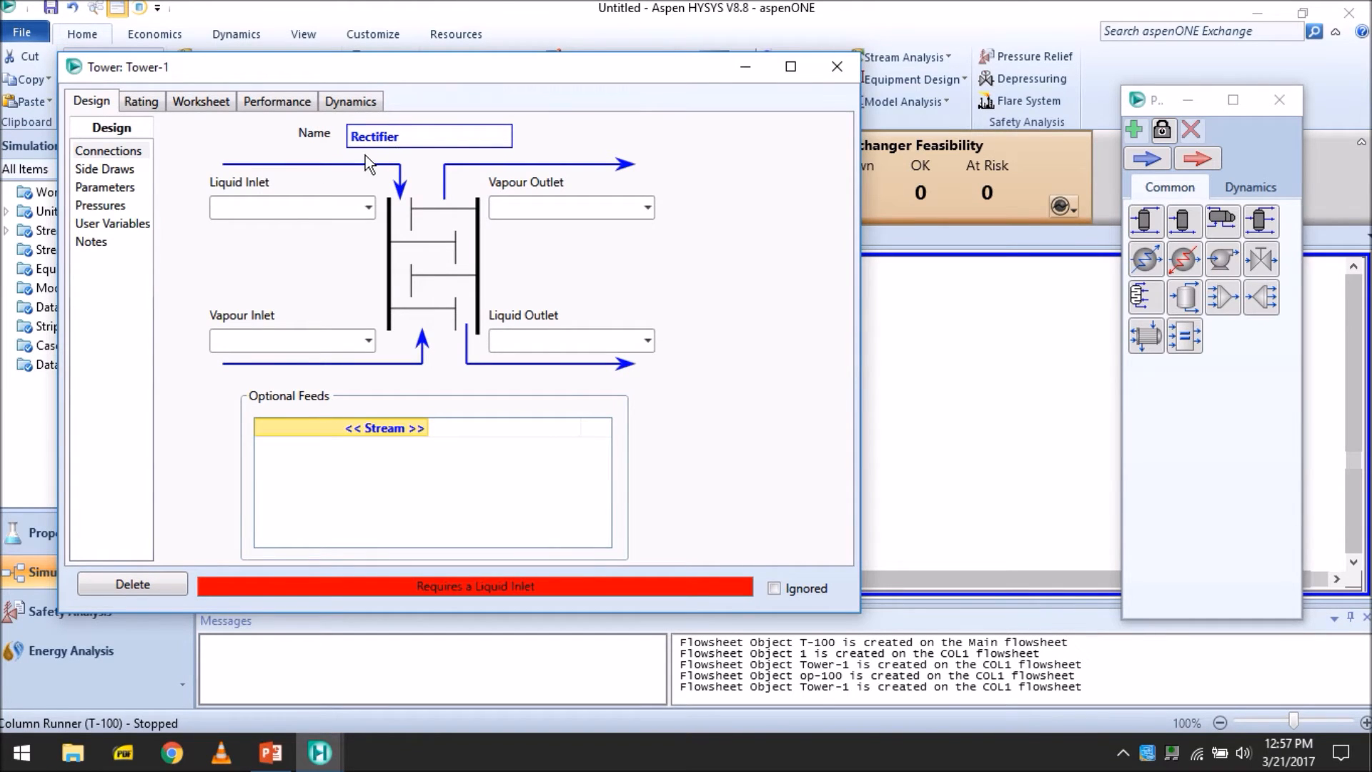
Assign Reflux as the Rectifier's liquid inlet and To Rectifier as its vapour inlet.
{"action": "left_click", "coordinate": [286, 211]}
{"action": "left_click_drag", "start_coordinate": [396, 78], "coordinate": [658, 139]}
{"action": "left_click", "coordinate": [632, 273]}
{"action": "type", "text": "Reflux"}
{"action": "key", "text": "Return"}
{"action": "left_click", "coordinate": [558, 404]}
{"action": "left_click", "coordinate": [634, 403]}
{"action": "left_click", "coordinate": [584, 448]}
Assign To Condenser as the Rectifier's vapour outlet and Rectifier Out as its liquid outlet.
{"action": "left_click", "coordinate": [823, 276]}
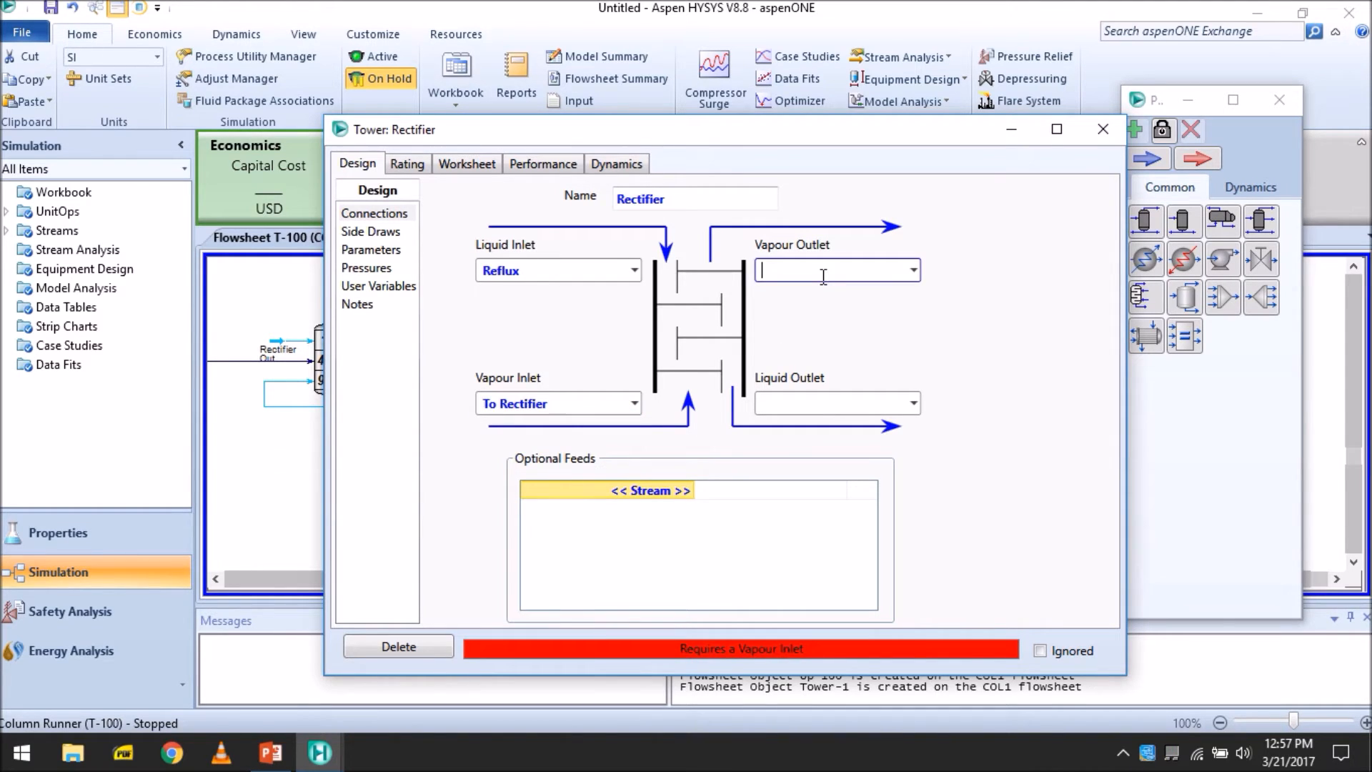
{"action": "type", "text": "To Condenser"}
{"action": "left_click", "coordinate": [848, 405]}
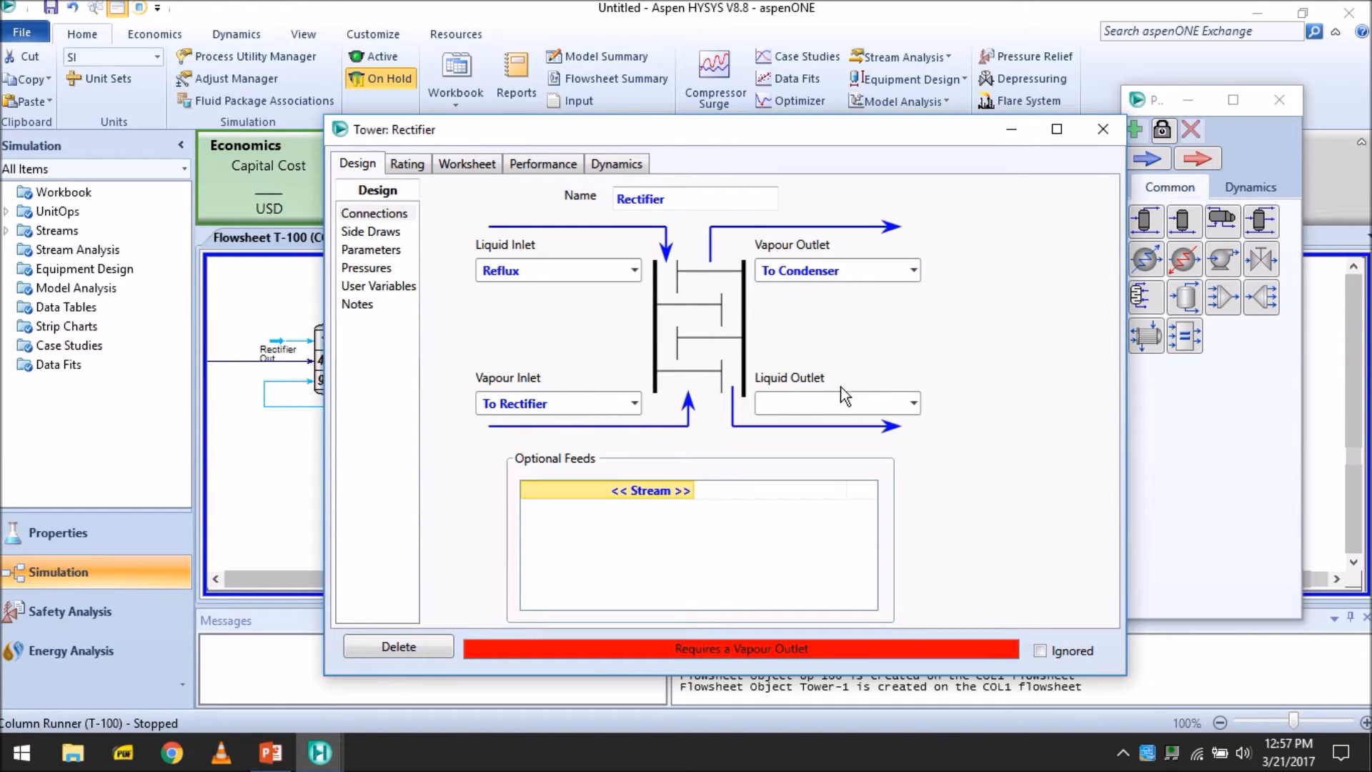
{"action": "type", "text": "Re"}
{"action": "left_click", "coordinate": [915, 403]}
{"action": "left_click", "coordinate": [875, 431]}
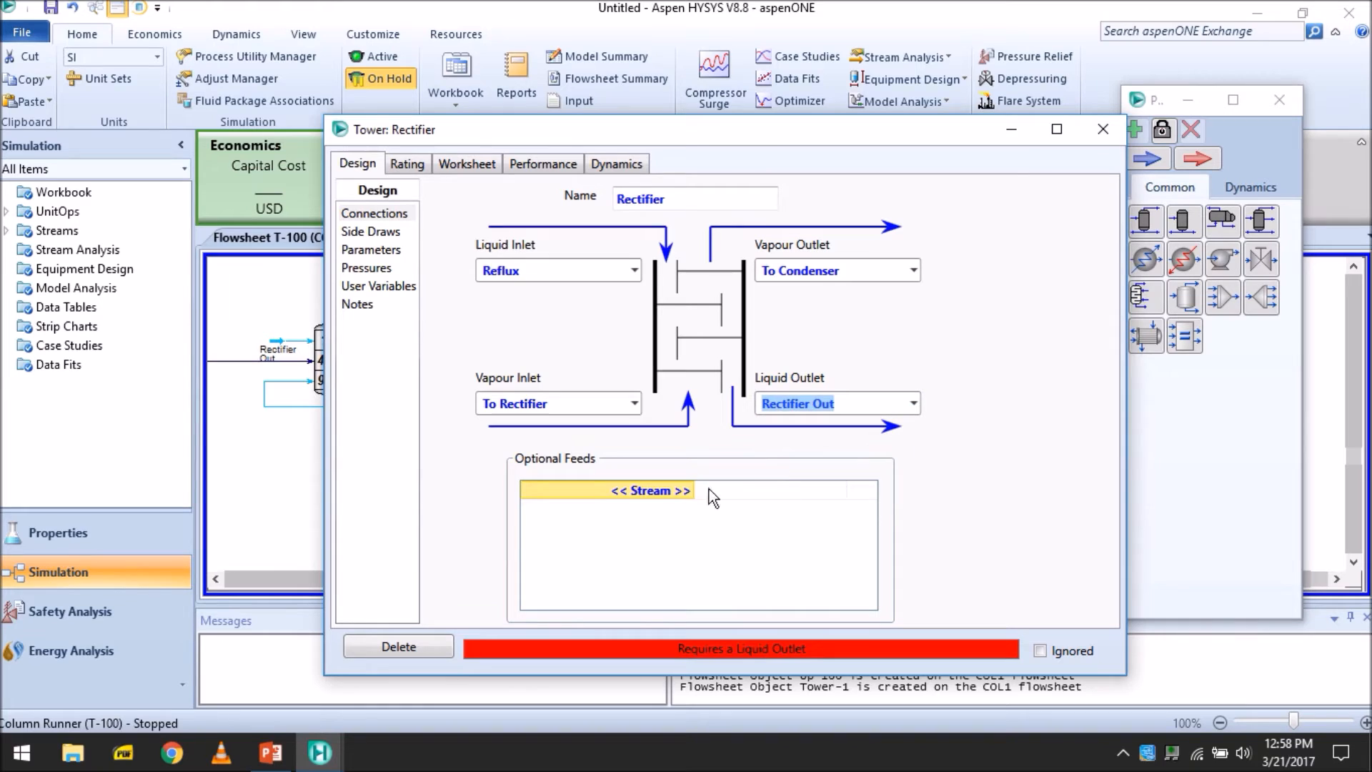
{"action": "left_click", "coordinate": [689, 491]}
{"action": "left_click", "coordinate": [689, 495]}
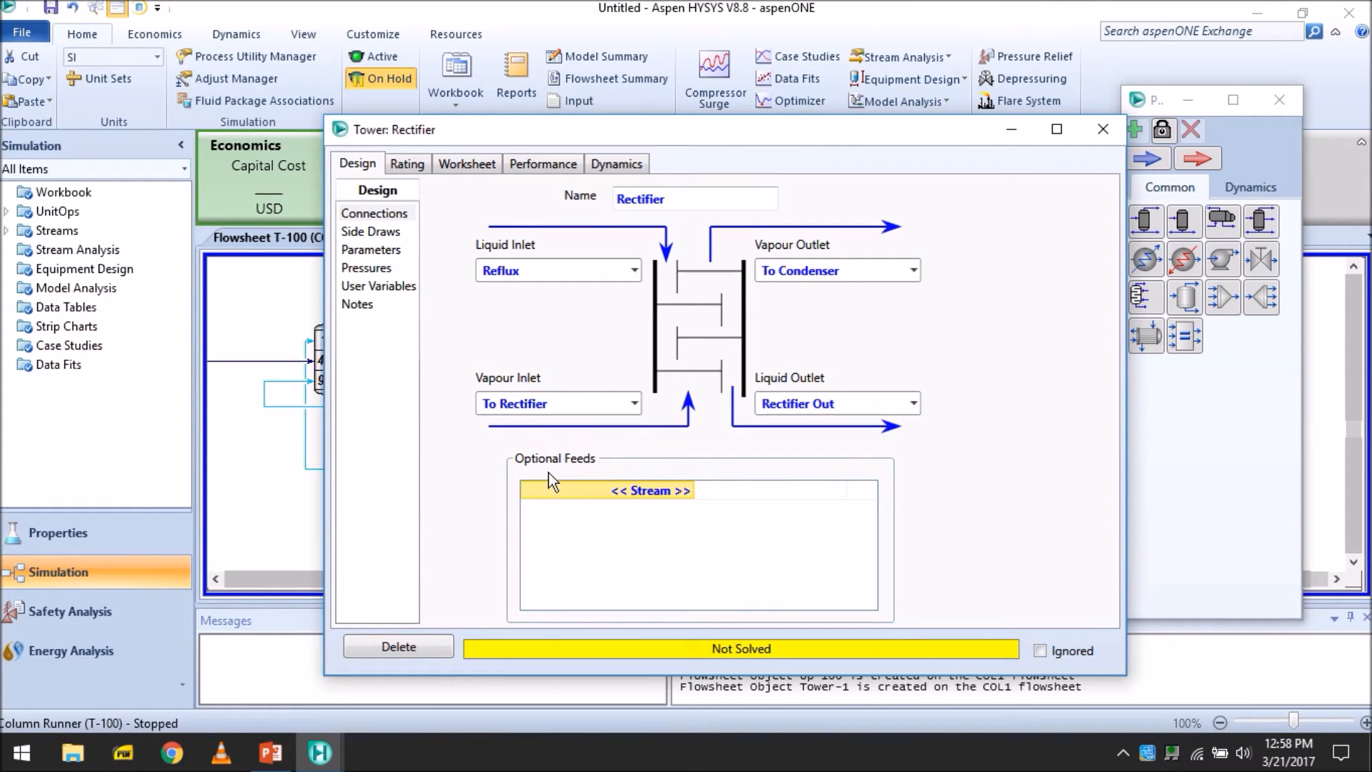
{"action": "left_click", "coordinate": [1103, 129]}
Move the Rectifier farther from the Reboiler and shift the To Condenser stream up and away from it.
{"action": "mouse_move", "coordinate": [547, 431]}
{"action": "left_click_drag", "start_coordinate": [547, 431], "coordinate": [659, 433]}
{"action": "left_click", "coordinate": [569, 417]}
{"action": "left_click", "coordinate": [752, 400]}
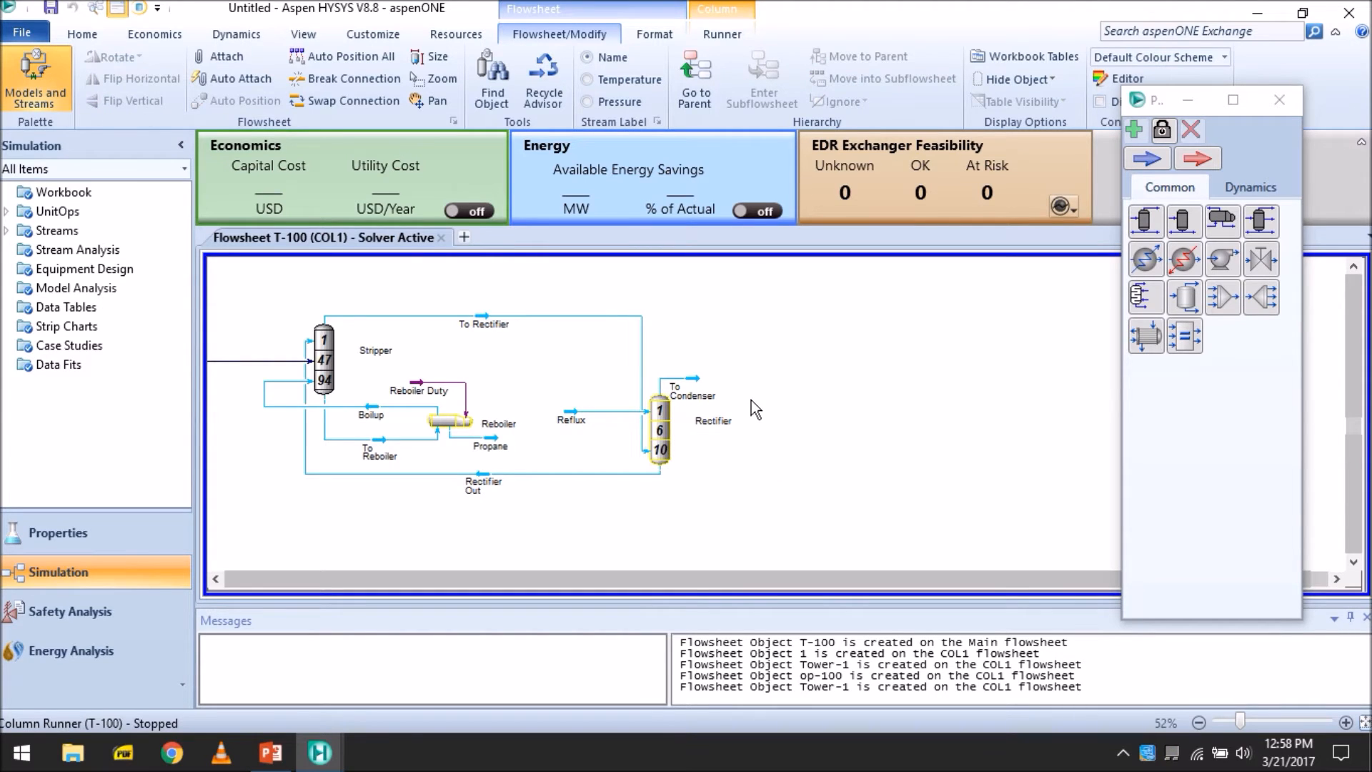
{"action": "left_click_drag", "start_coordinate": [695, 385], "coordinate": [747, 313]}
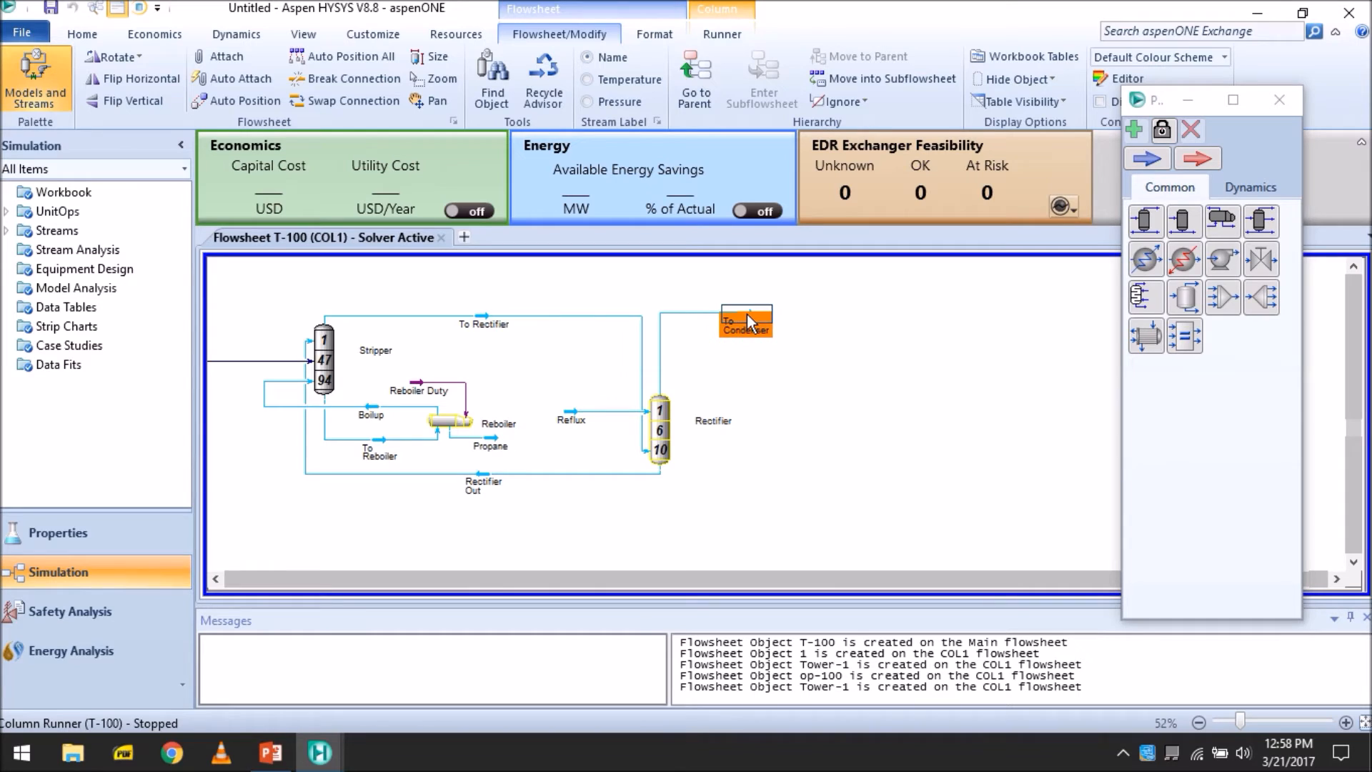
Set the Rectifier's number of stages to 89.
{"action": "double_click", "coordinate": [660, 420]}
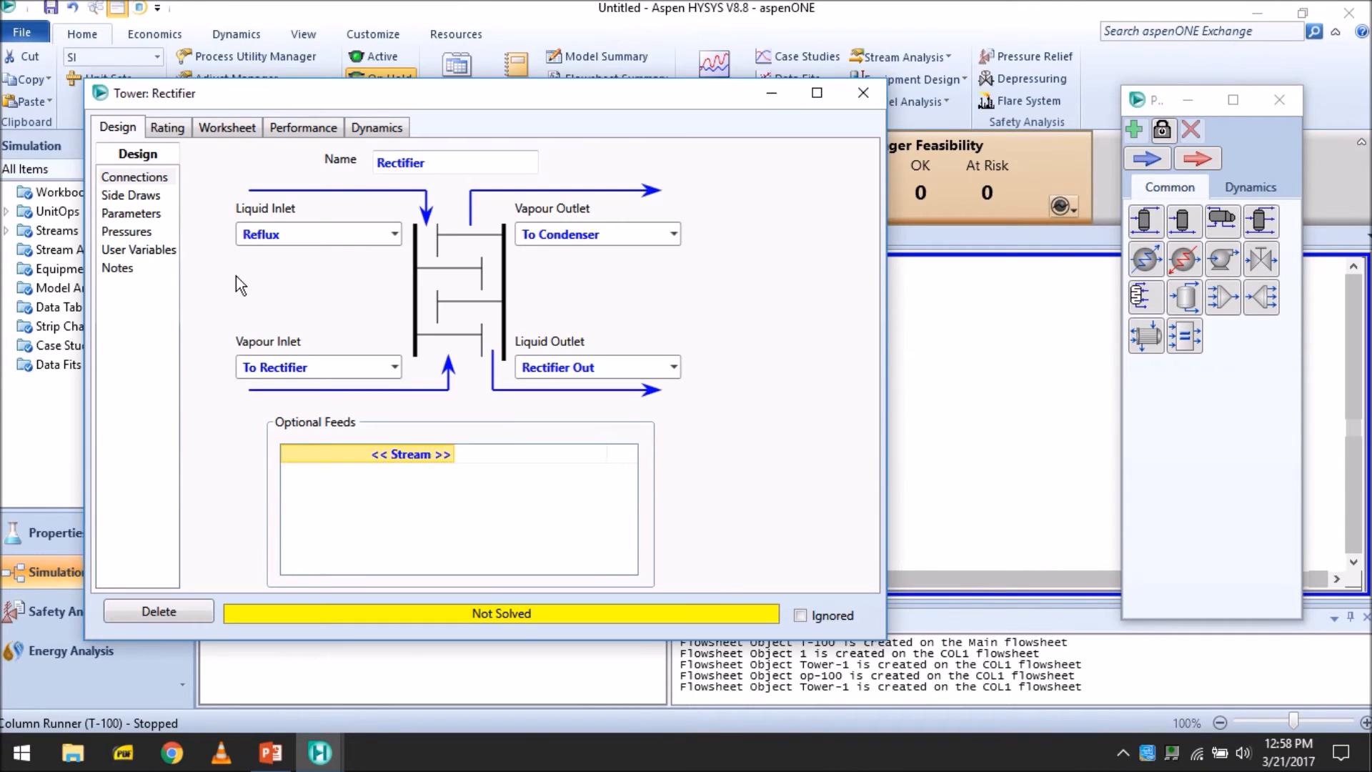
{"action": "left_click", "coordinate": [127, 215]}
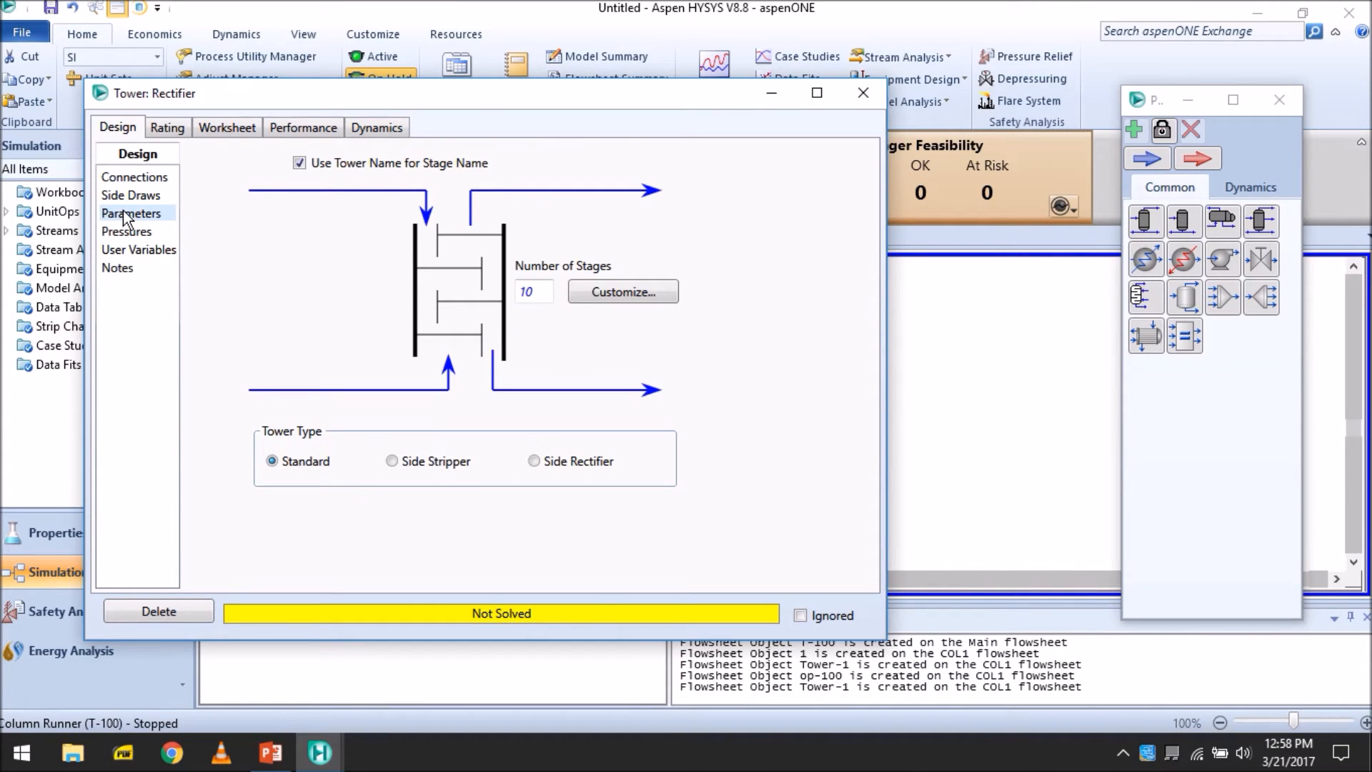
{"action": "left_click", "coordinate": [537, 294]}
{"action": "type", "text": "89"}
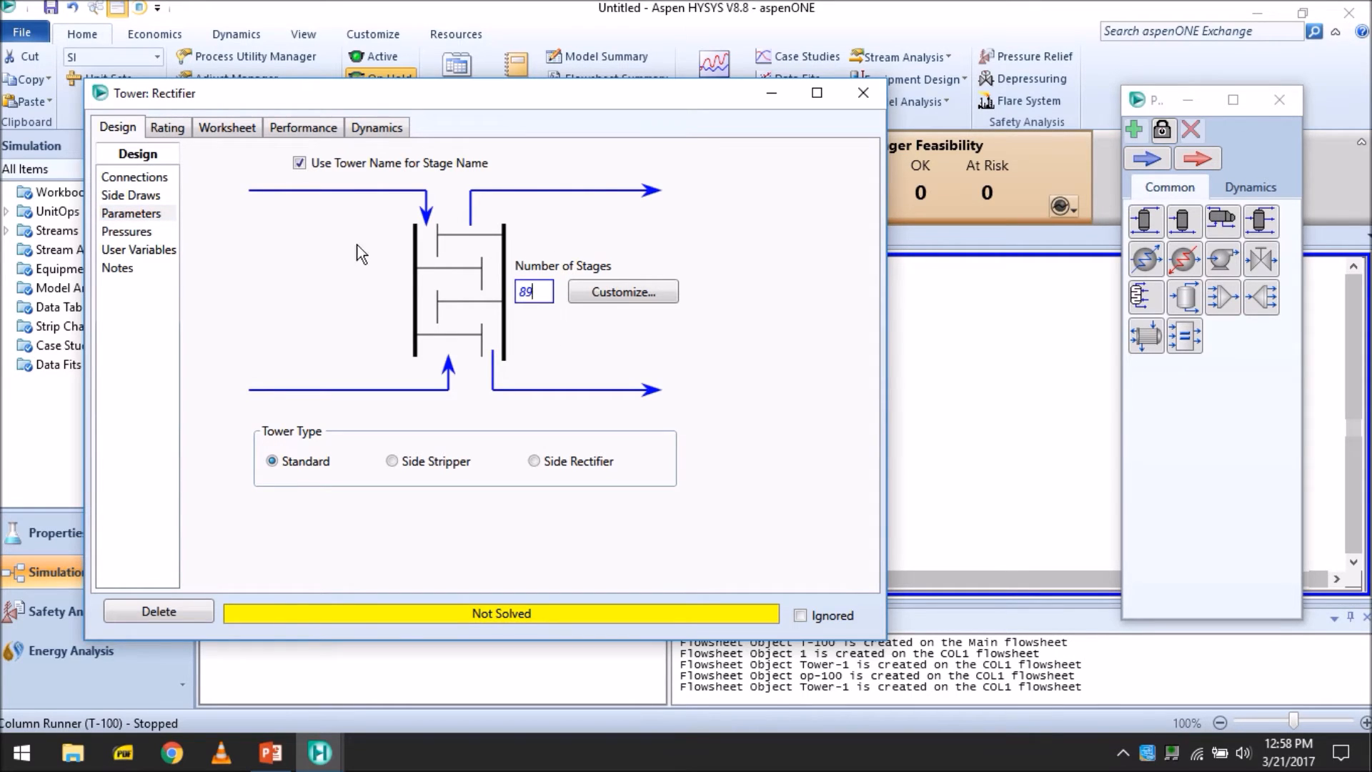
Set the pressure of the Rectifier's stage 1 to 280 psia.
{"action": "left_click", "coordinate": [127, 232]}
{"action": "left_click", "coordinate": [434, 224]}
{"action": "type", "text": "280"}
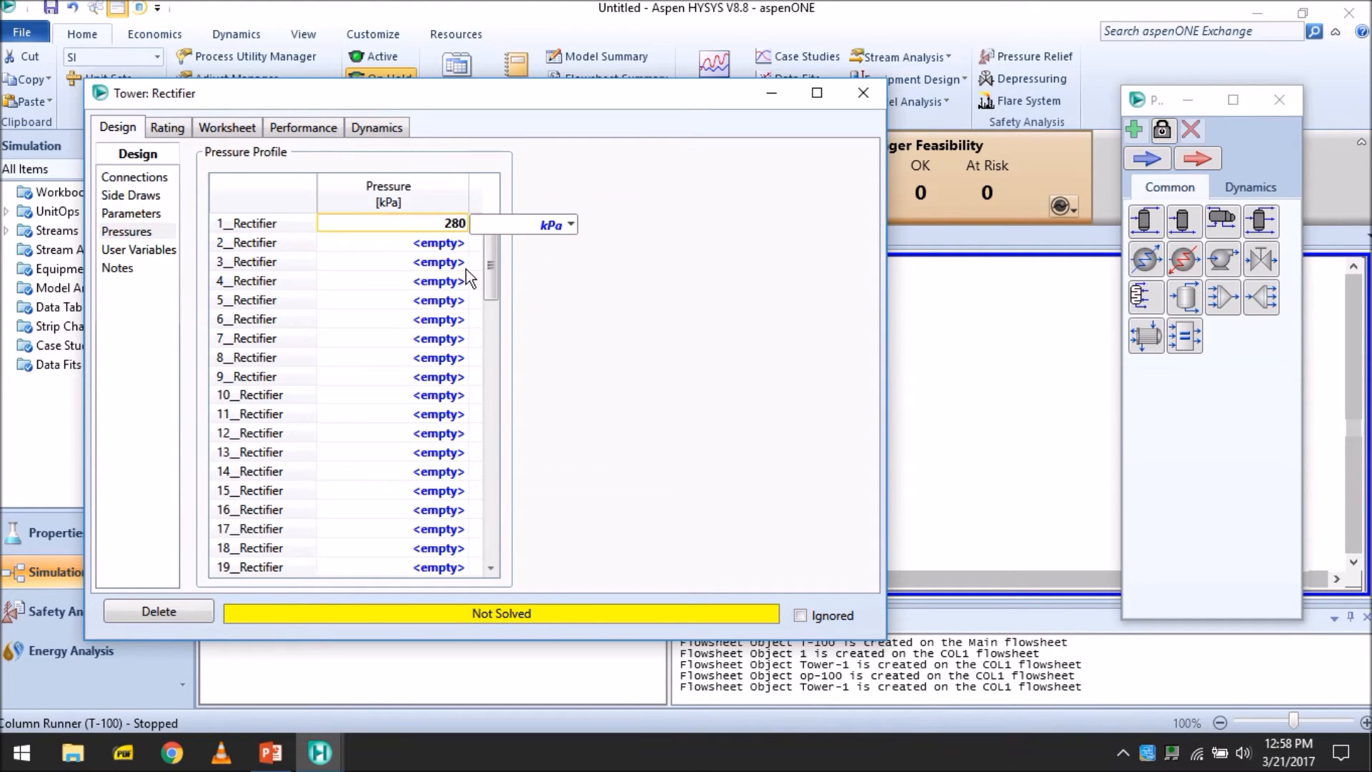
{"action": "left_click", "coordinate": [516, 226]}
{"action": "left_click", "coordinate": [512, 455]}
Set the pressure of the Rectifier's stage 89 to 290 psia and close its properties.
{"action": "scroll", "coordinate": [458, 416], "scroll_direction": "down", "scroll_amount": 3}
{"action": "left_click_drag", "start_coordinate": [490, 315], "coordinate": [490, 558]}
{"action": "left_click", "coordinate": [456, 569]}
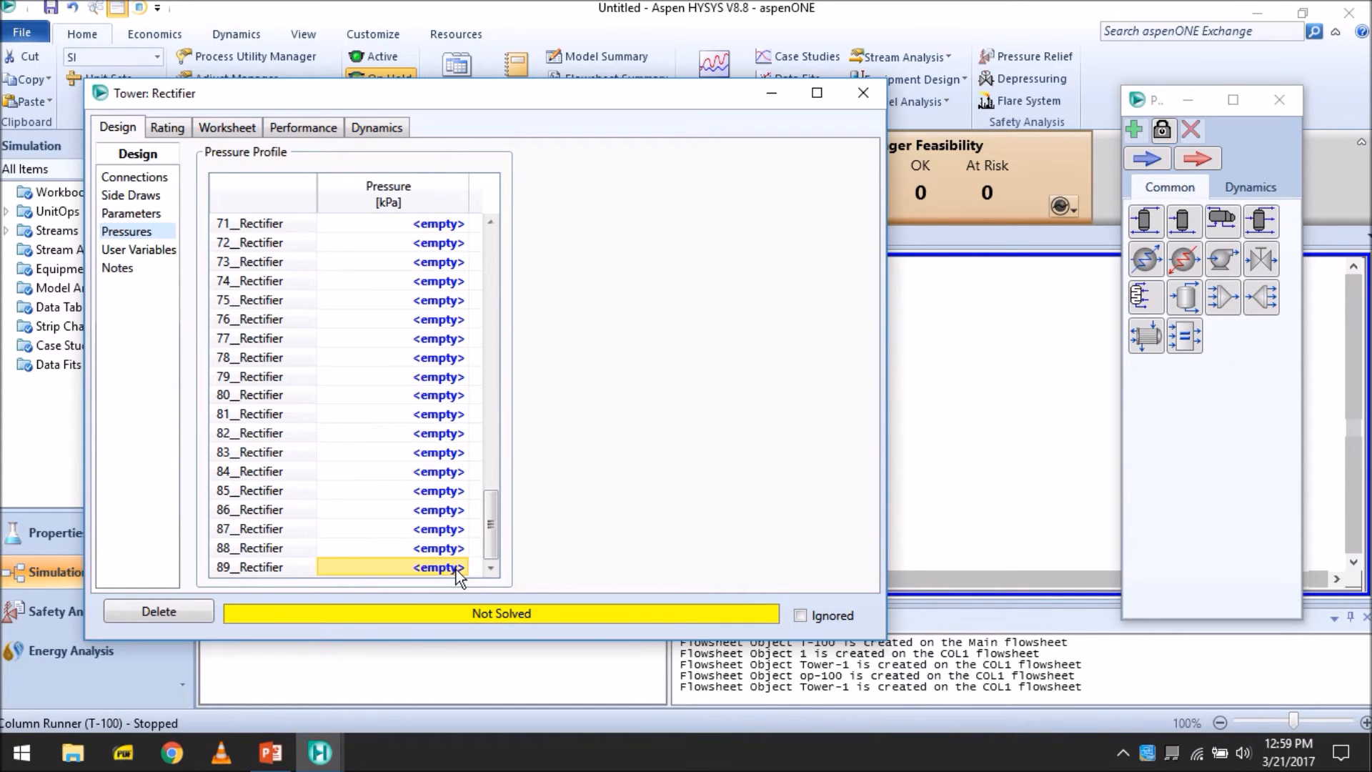
{"action": "type", "text": "290"}
{"action": "key", "text": "space"}
{"action": "key", "text": "Down"}
{"action": "key", "text": "Down"}
{"action": "key", "text": "Down"}
{"action": "key", "text": "Down"}
{"action": "key", "text": "Down"}
{"action": "key", "text": "Down"}
{"action": "key", "text": "Down"}
{"action": "key", "text": "Down"}
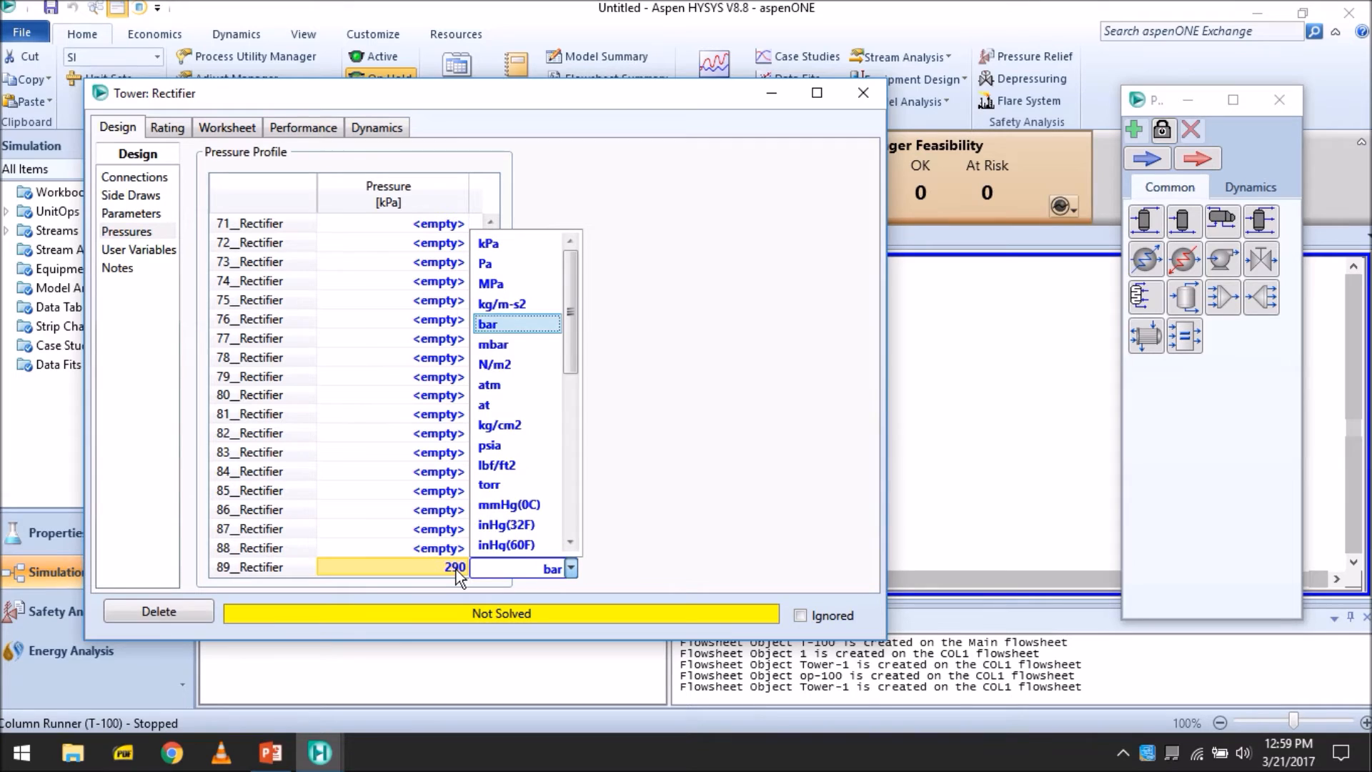
{"action": "key", "text": "Down"}
{"action": "key", "text": "Down"}
{"action": "key", "text": "Return"}
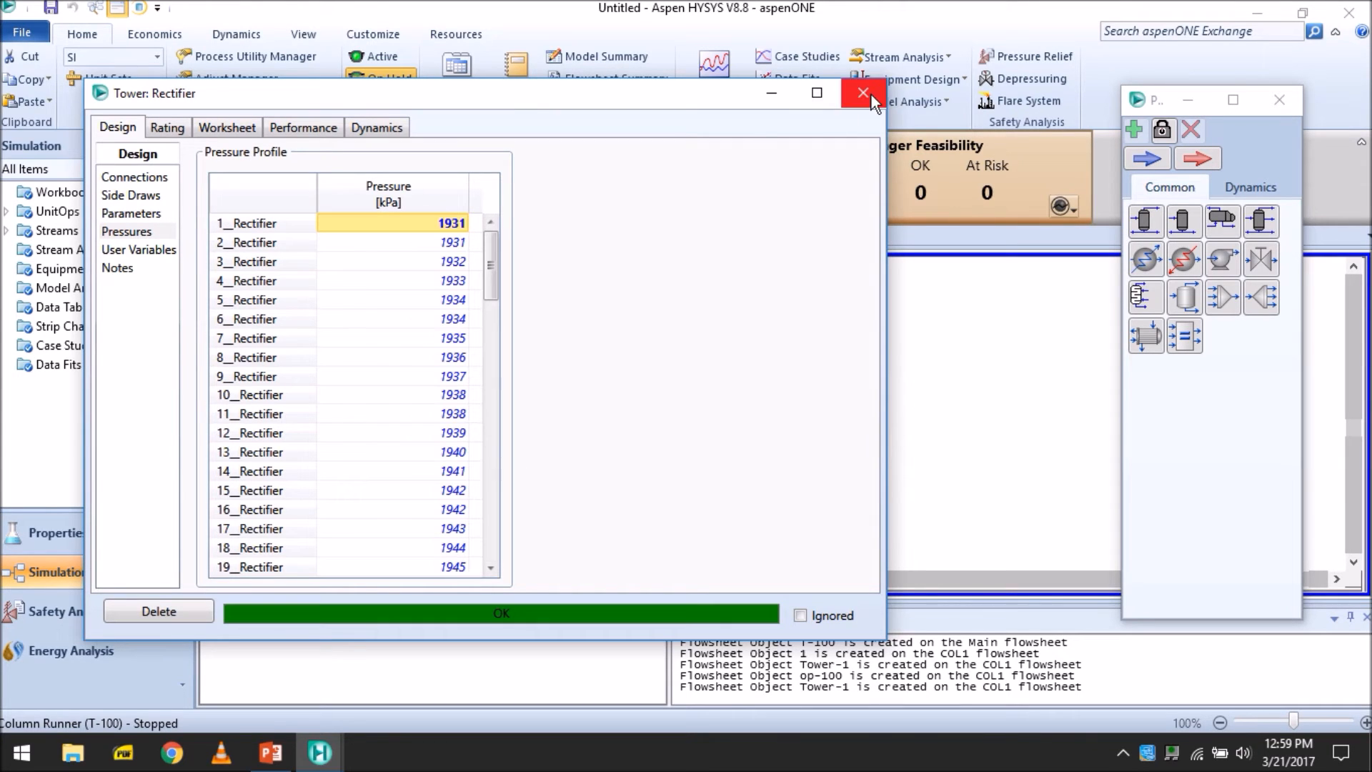
{"action": "left_click", "coordinate": [871, 93]}
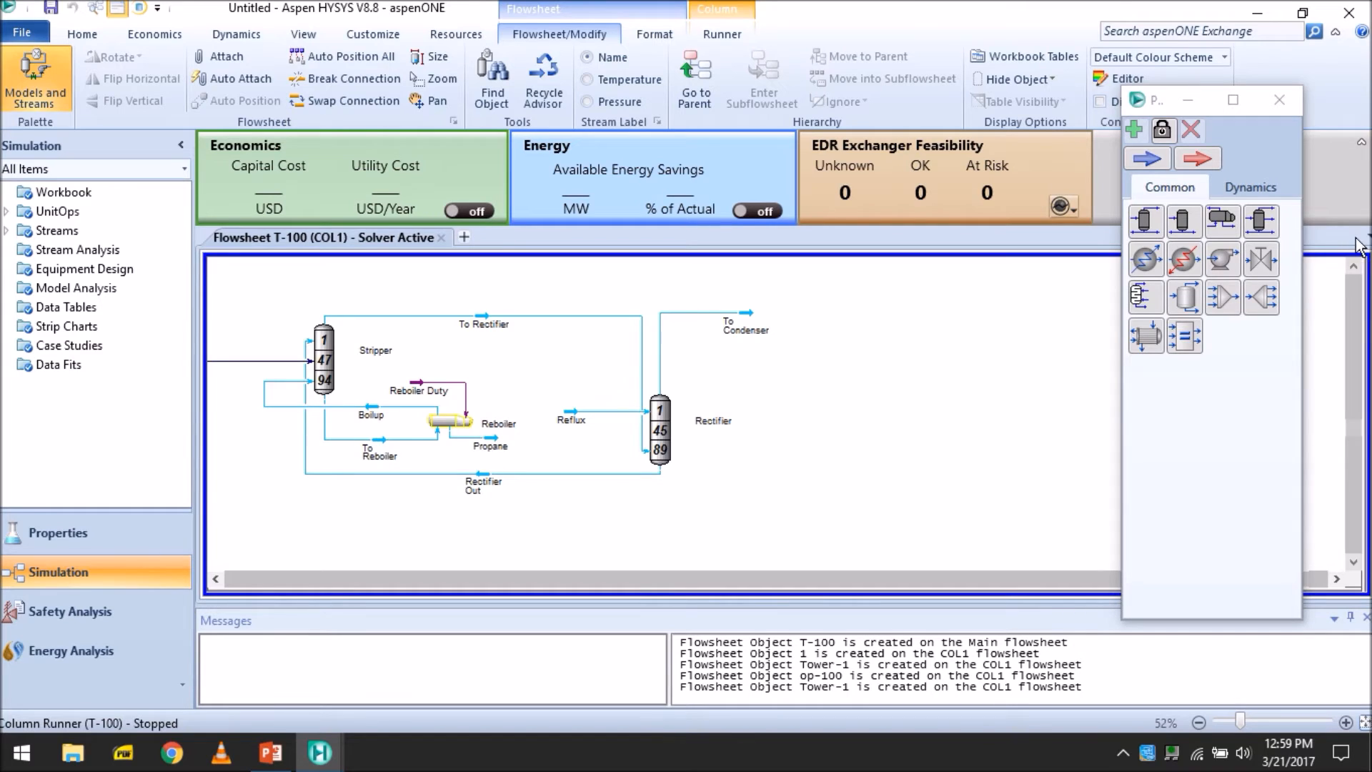
Add a total condenser near the To Condenser stream and rename it Condenser.
{"action": "left_click_drag", "start_coordinate": [1223, 259], "coordinate": [847, 386]}
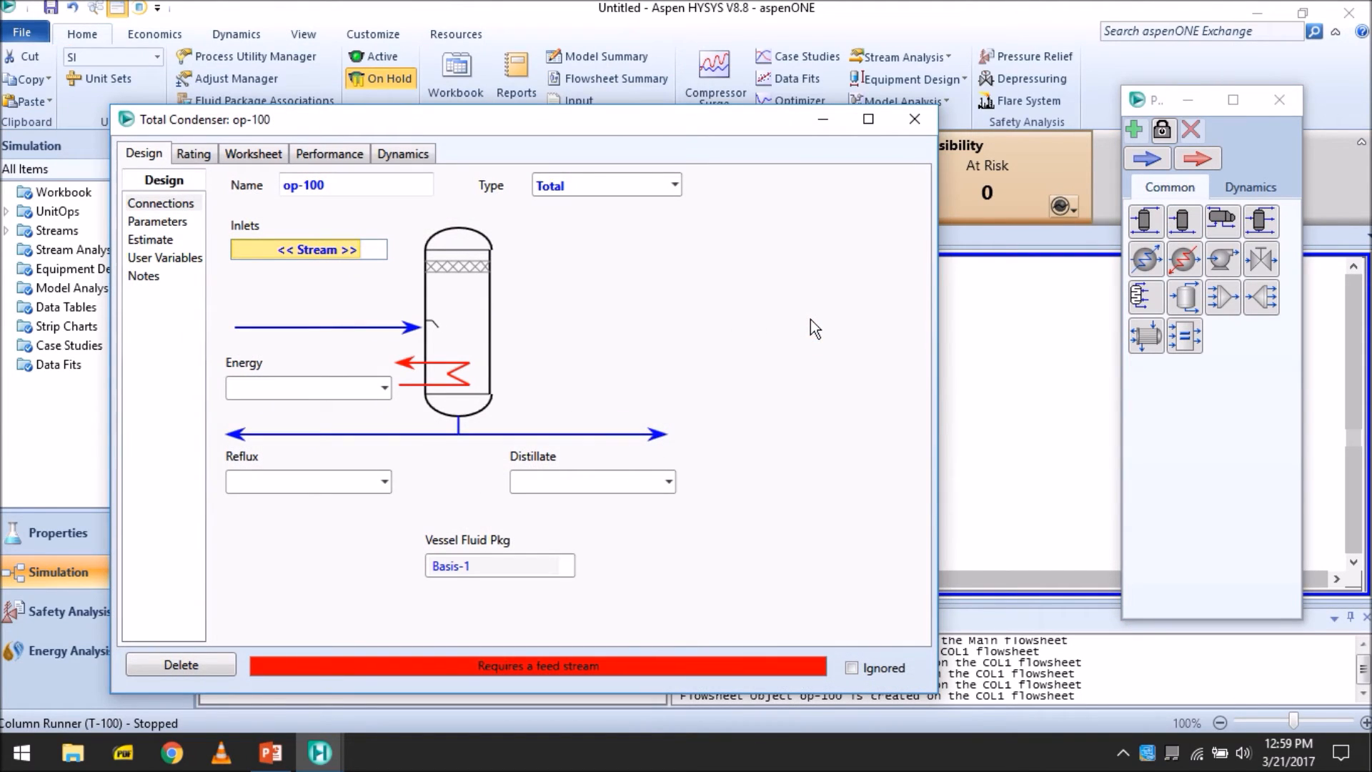
{"action": "left_click", "coordinate": [394, 185]}
{"action": "type", "text": "Condenser"}
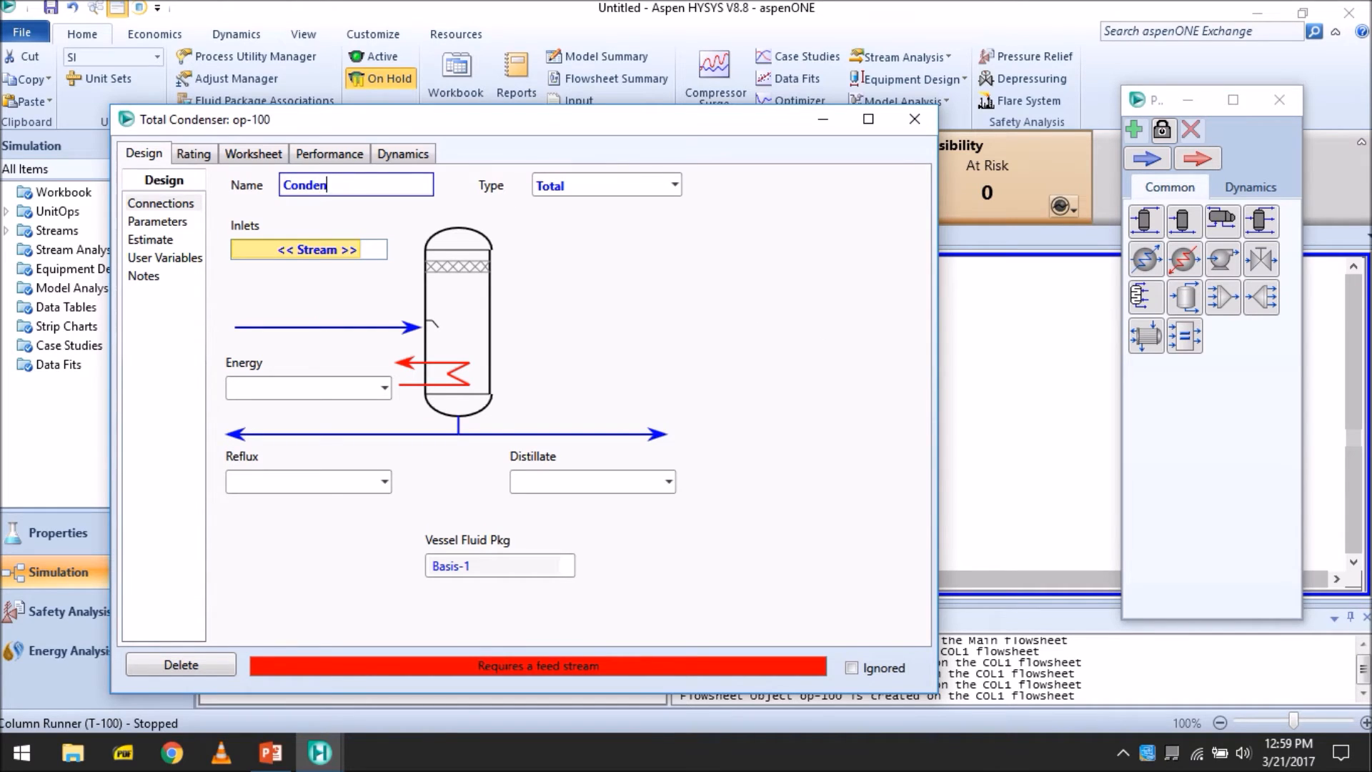
Assign To Condenser as the Condenser's inlet and Condenser Duty as its energy stream.
{"action": "left_click", "coordinate": [353, 247]}
{"action": "left_click", "coordinate": [318, 314]}
{"action": "type", "text": "Condnenser Duty"}
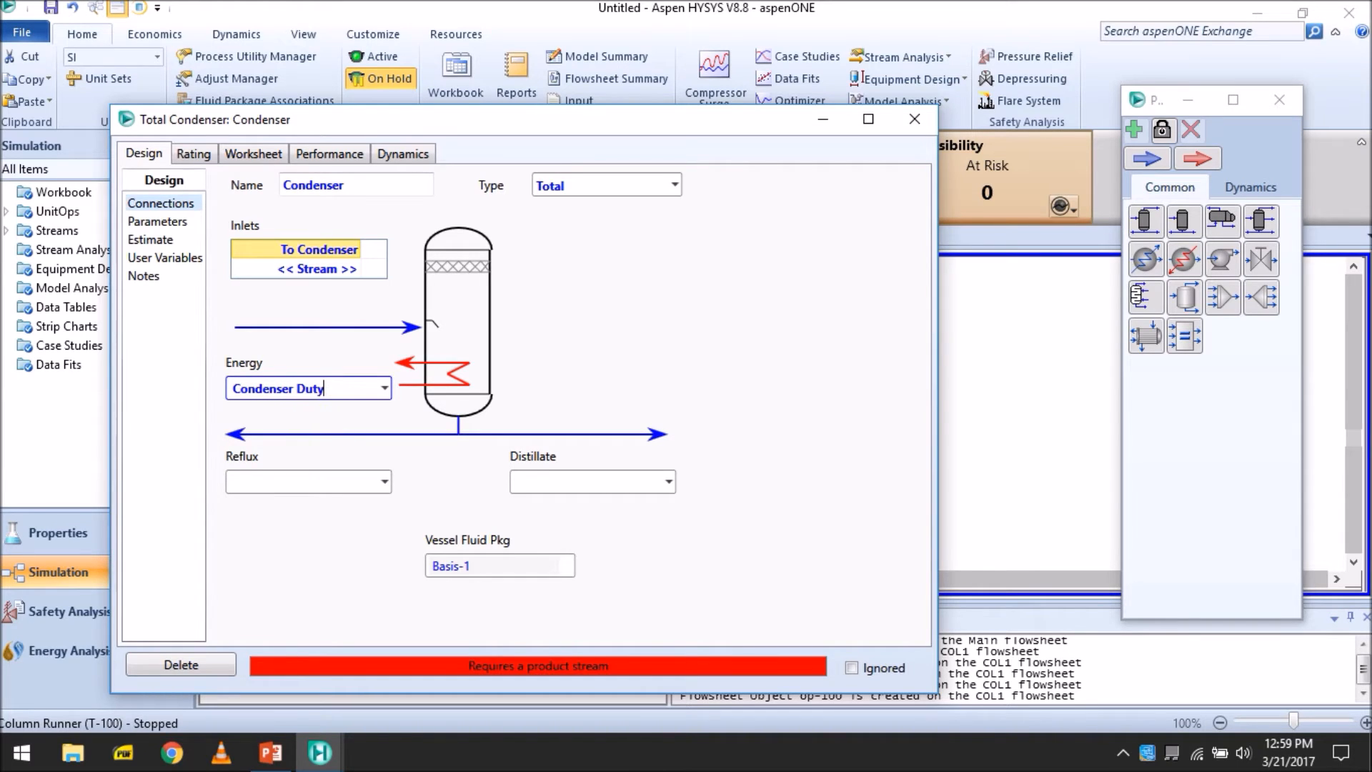
{"action": "key", "text": "Return"}
Assign Propene as the Condenser's distillate stream and Reflux as its reflux stream.
{"action": "left_click", "coordinate": [588, 481]}
{"action": "type", "text": "Propene"}
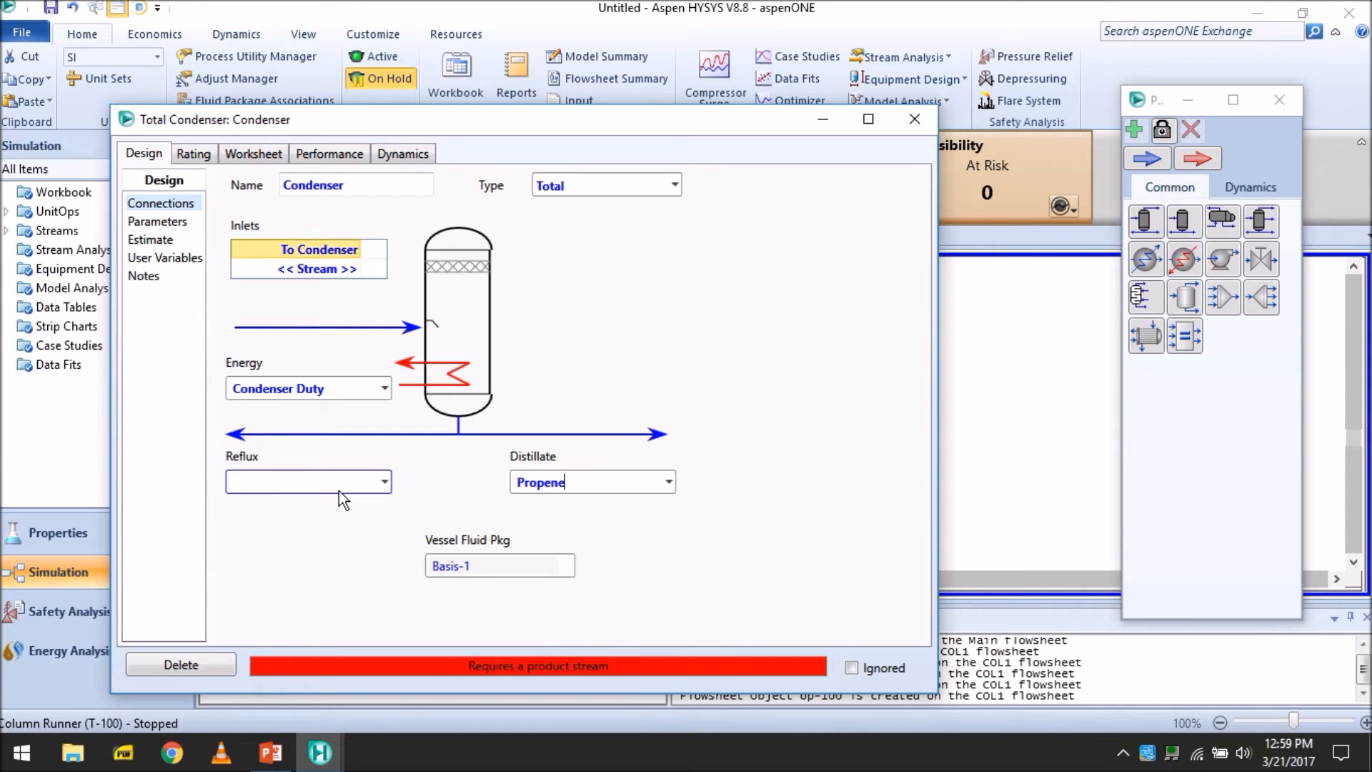
{"action": "left_click", "coordinate": [385, 482]}
{"action": "left_click", "coordinate": [354, 509]}
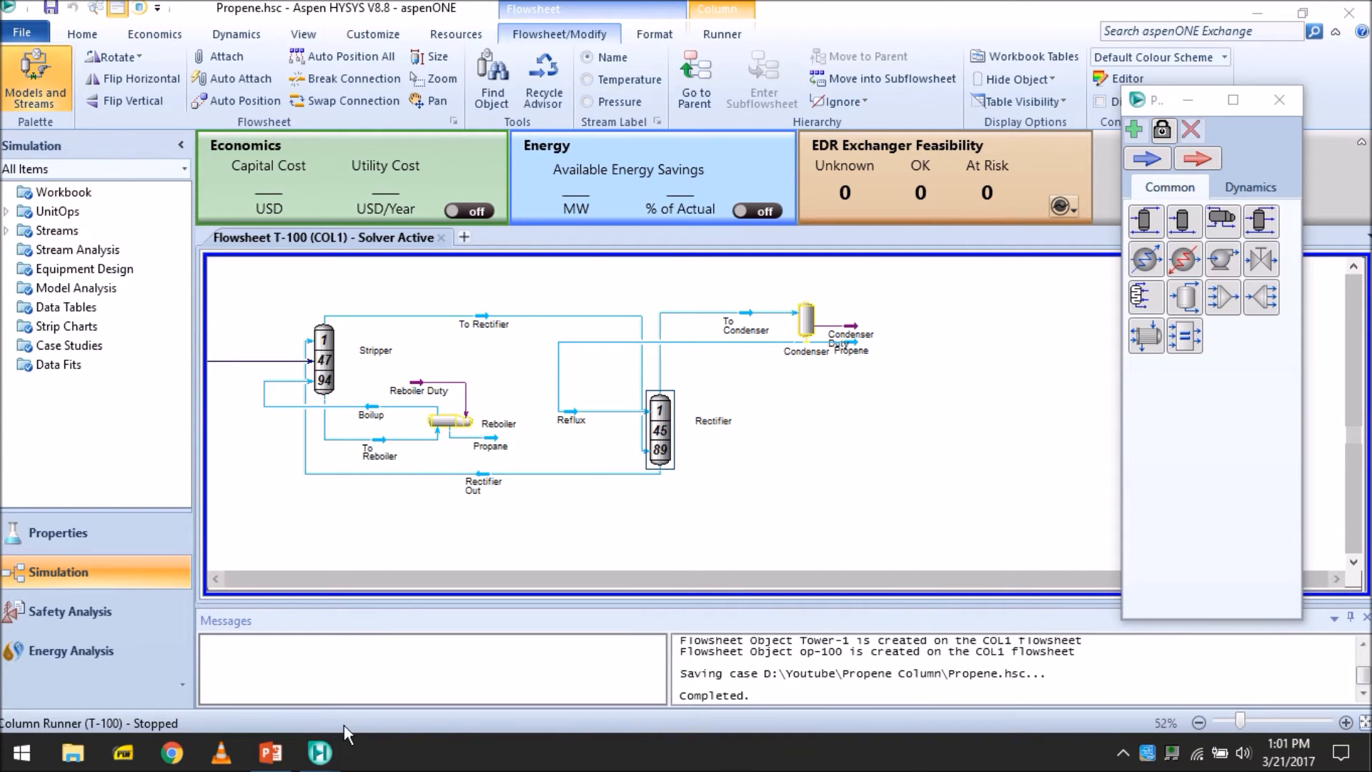
Bring up the properties window of column T-100.
{"action": "mouse_move", "coordinate": [320, 753]}
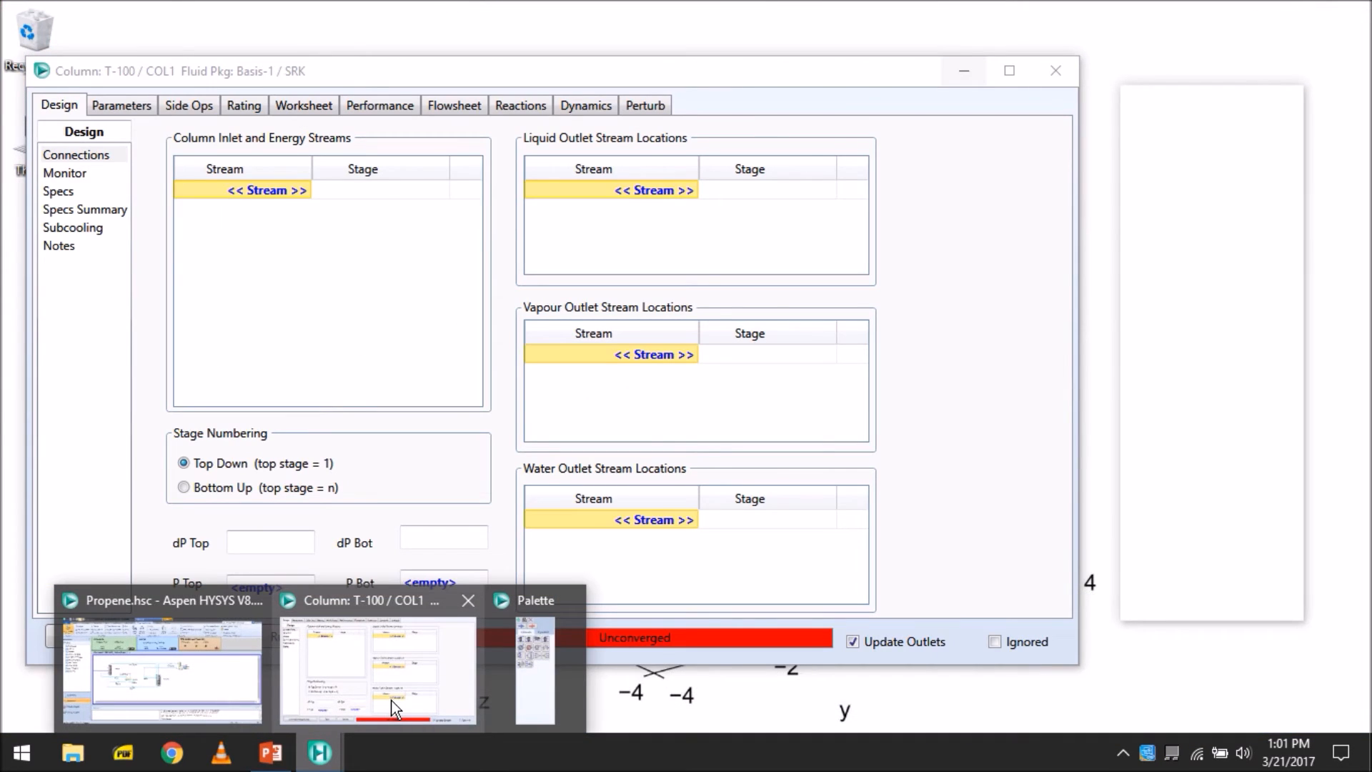
{"action": "left_click", "coordinate": [392, 708]}
{"action": "mouse_move", "coordinate": [320, 753]}
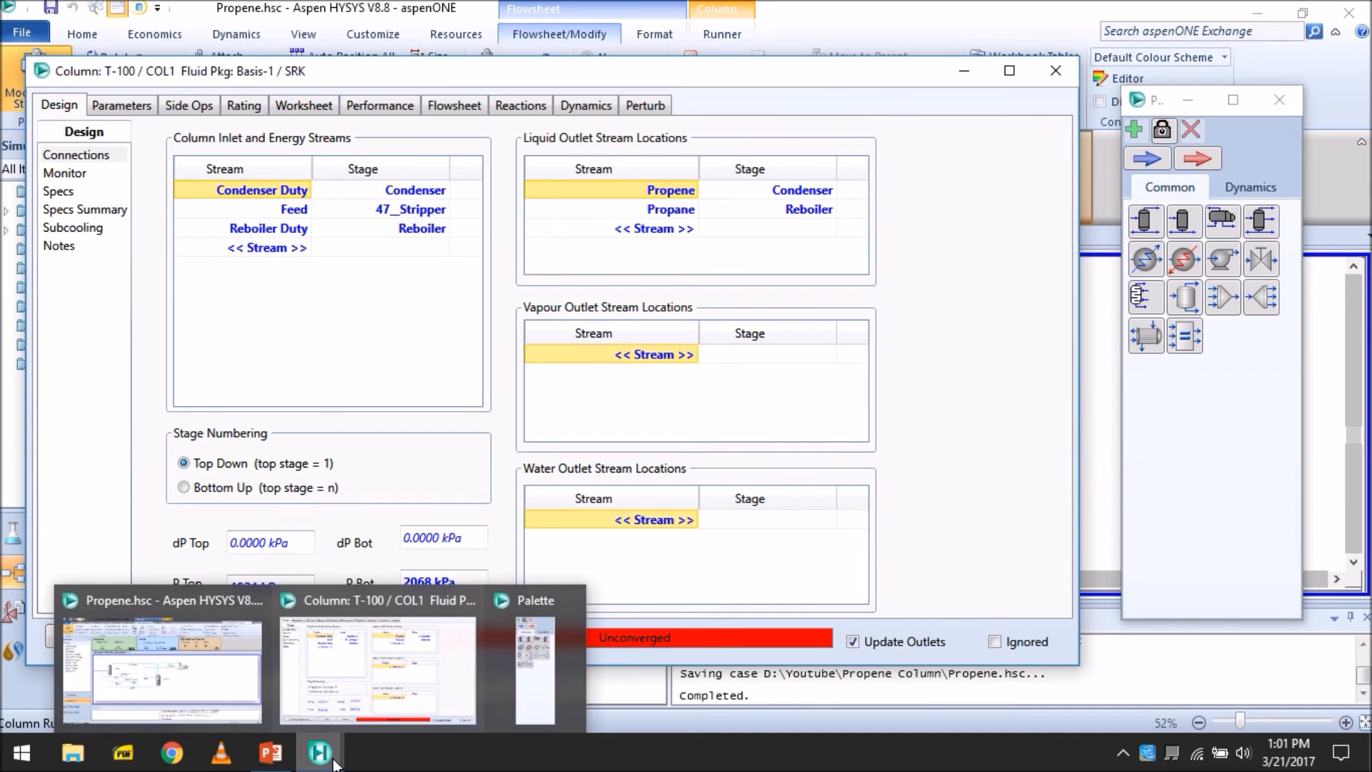
Show the Monitor page with the specifications of column T-100.
{"action": "left_click", "coordinate": [400, 663]}
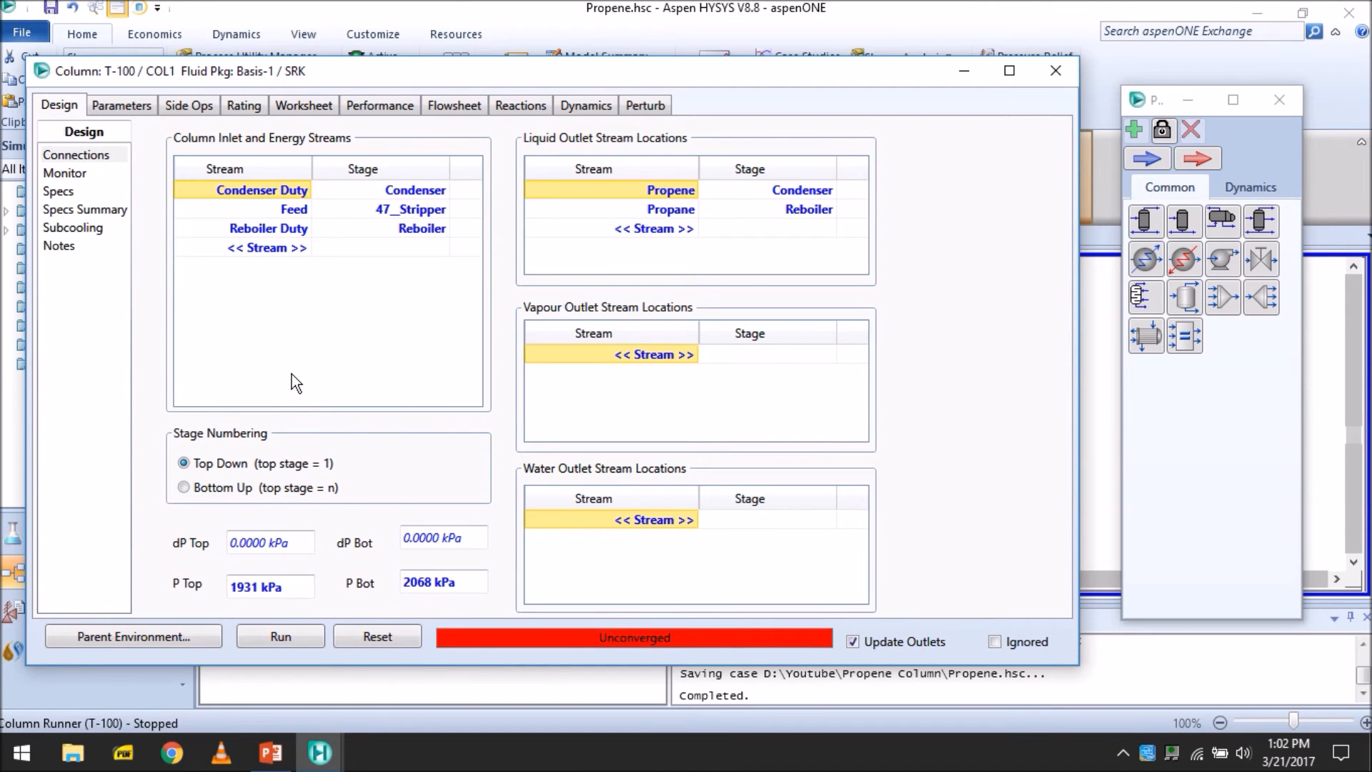
{"action": "left_click", "coordinate": [83, 179]}
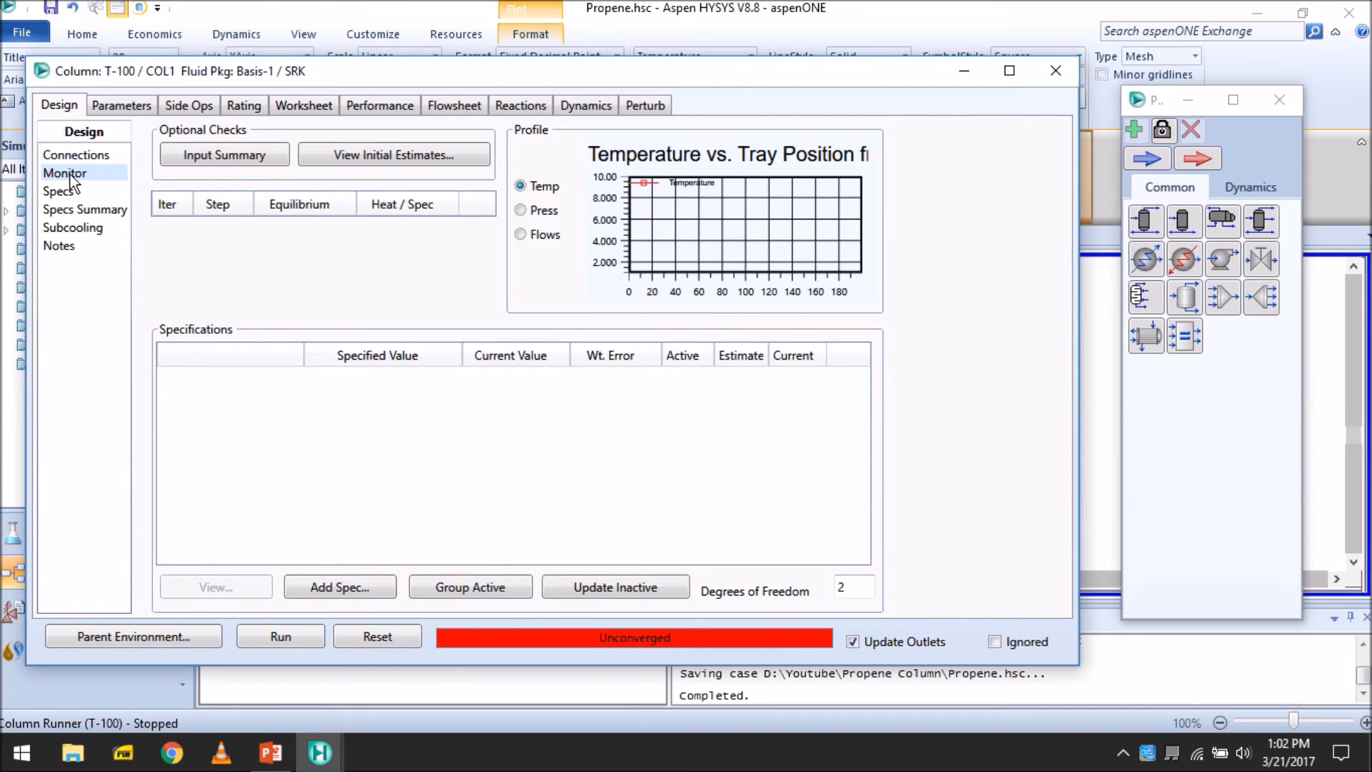
{"action": "left_click", "coordinate": [356, 590]}
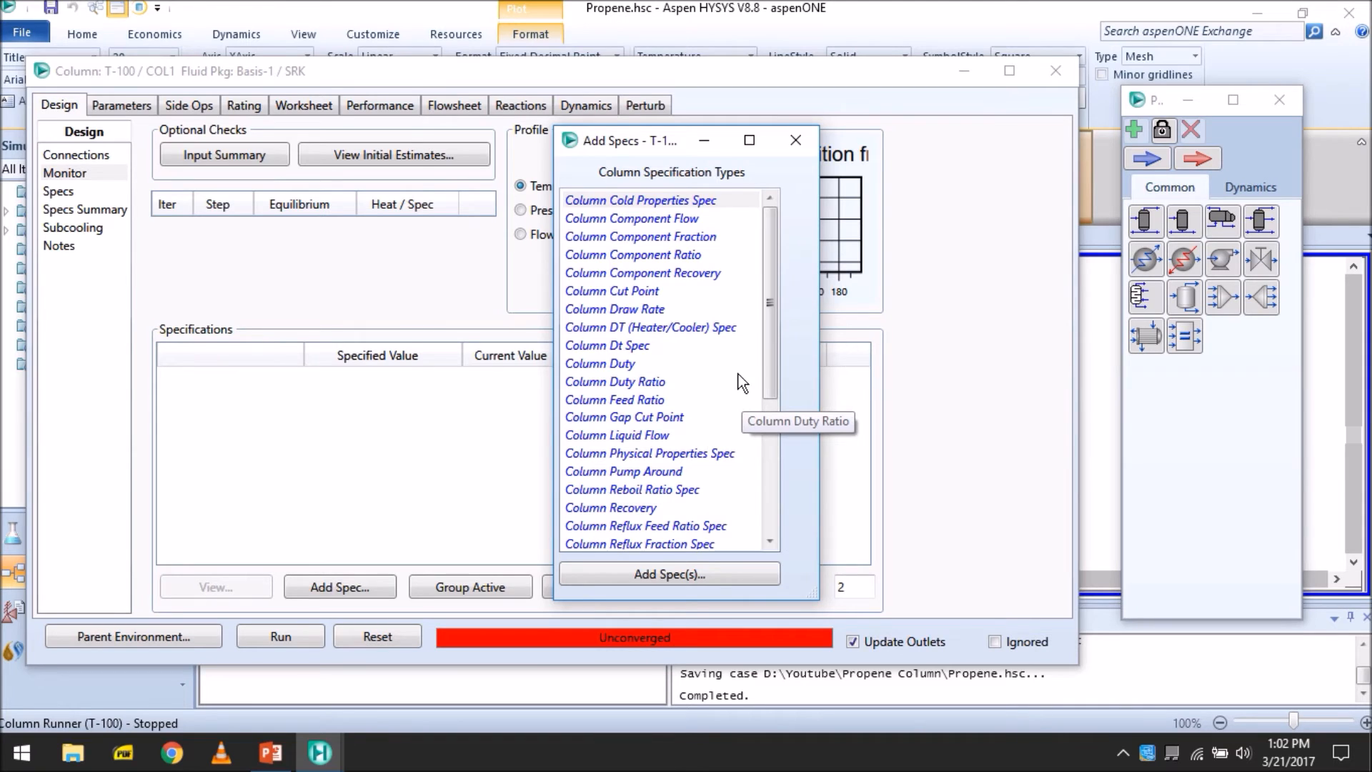
{"action": "key", "text": "Return"}
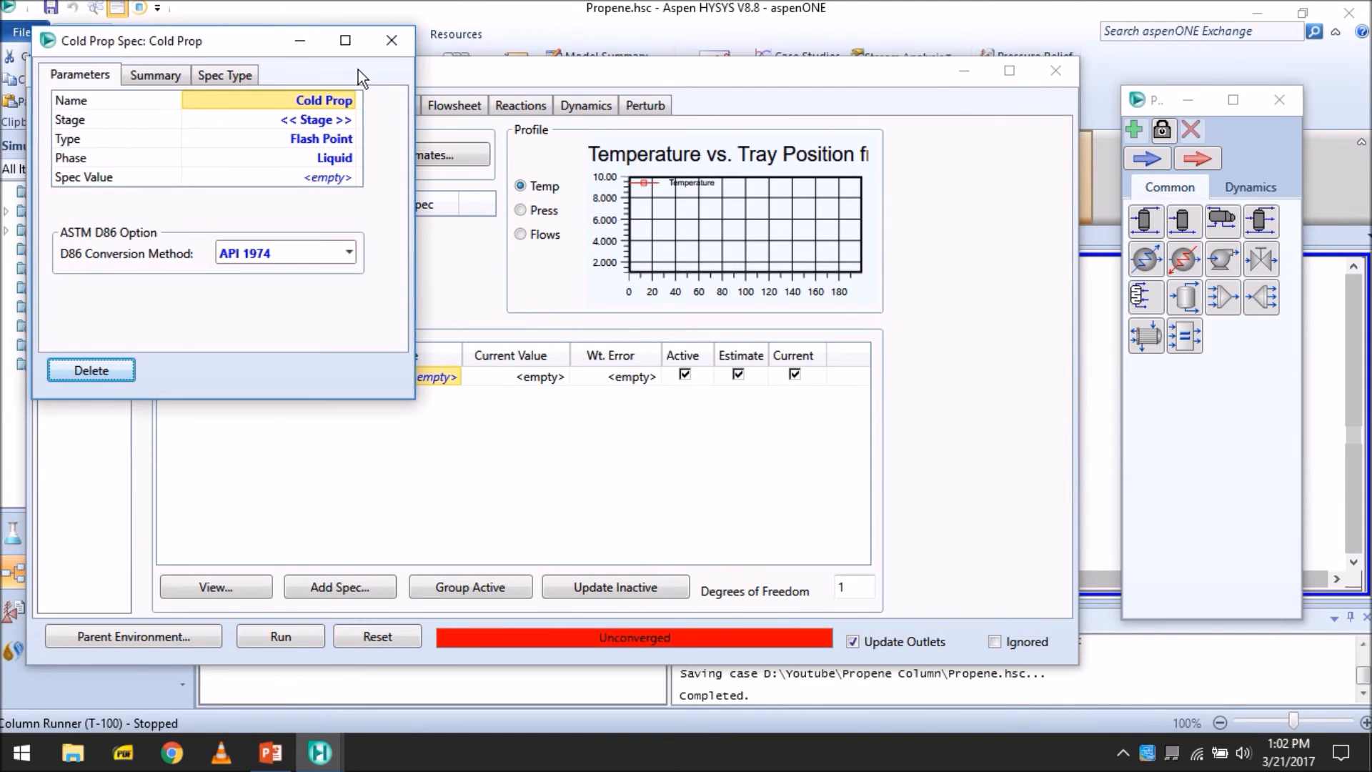
{"action": "left_click", "coordinate": [391, 40]}
{"action": "left_click", "coordinate": [275, 380]}
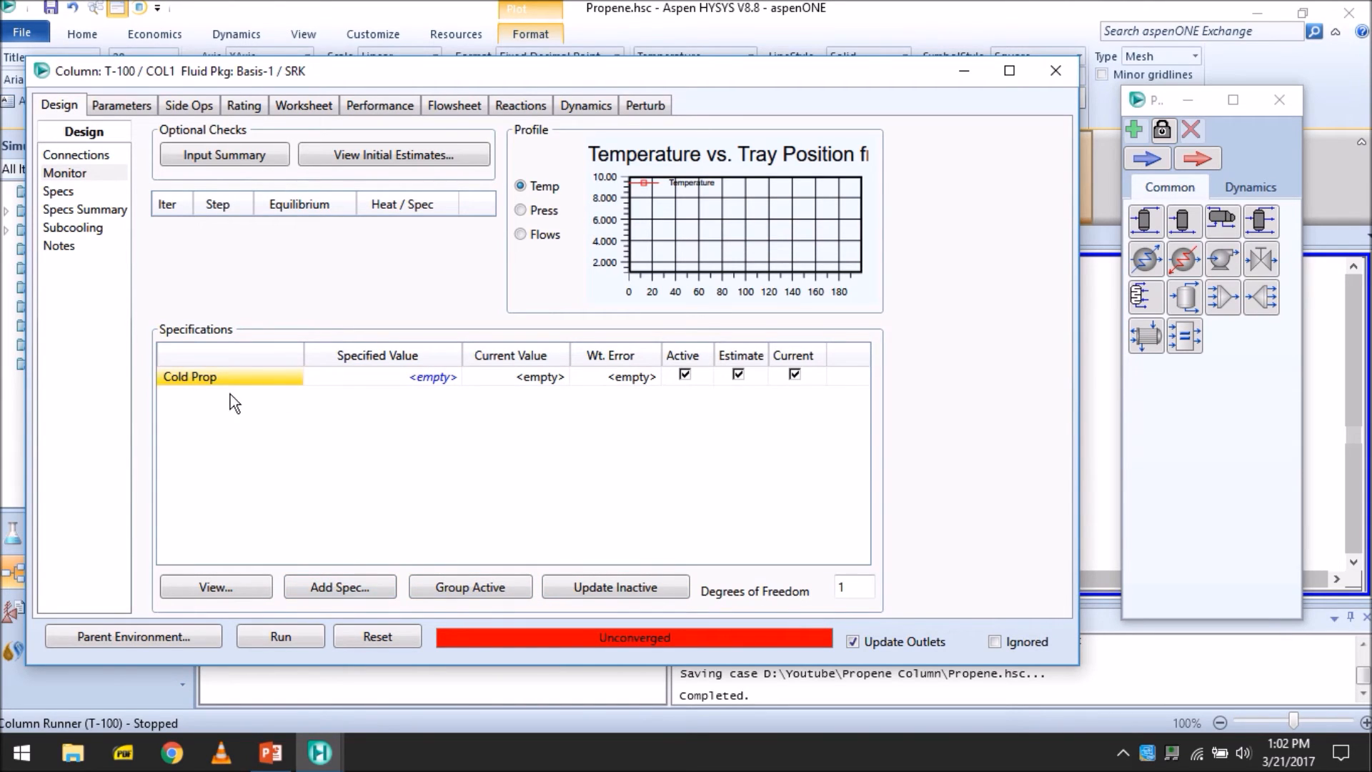
{"action": "left_click", "coordinate": [346, 381]}
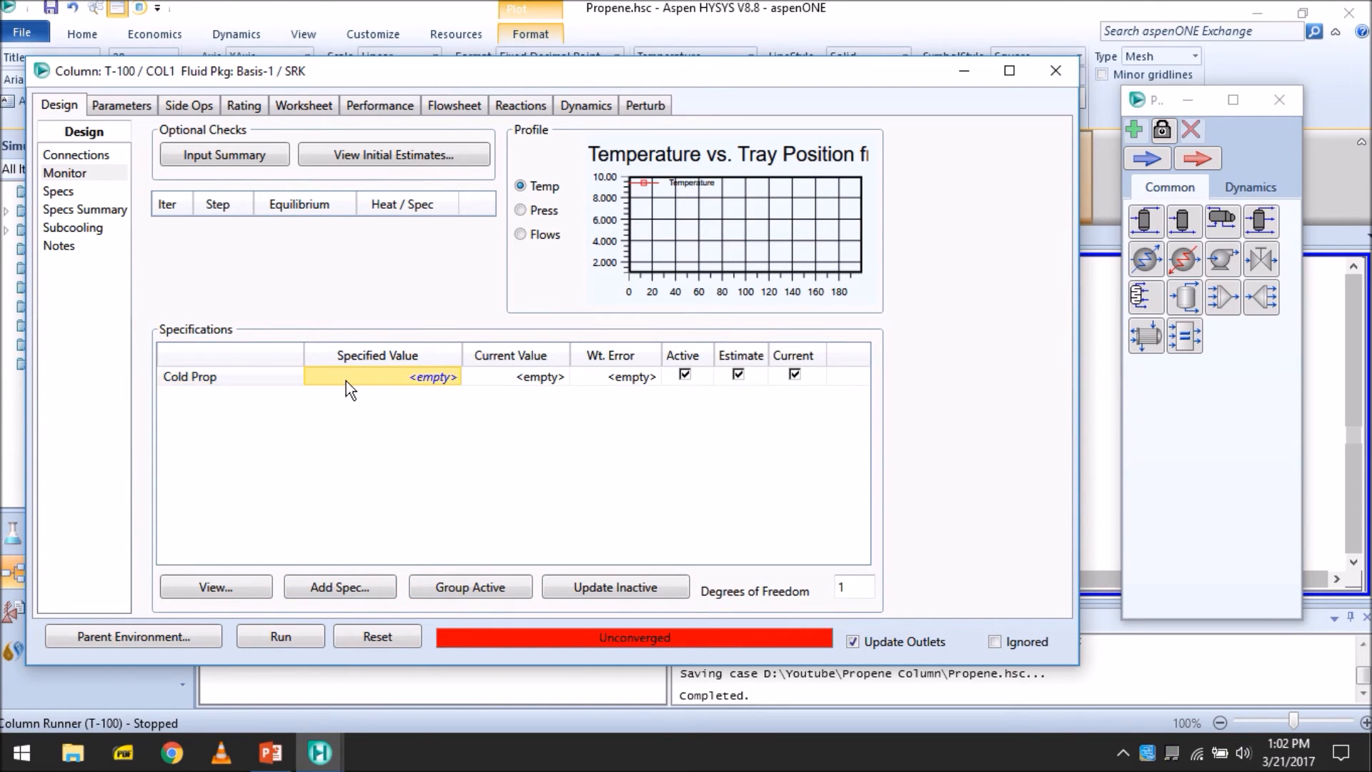
{"action": "right_click", "coordinate": [286, 378]}
{"action": "left_click", "coordinate": [276, 376]}
{"action": "left_click", "coordinate": [277, 376]}
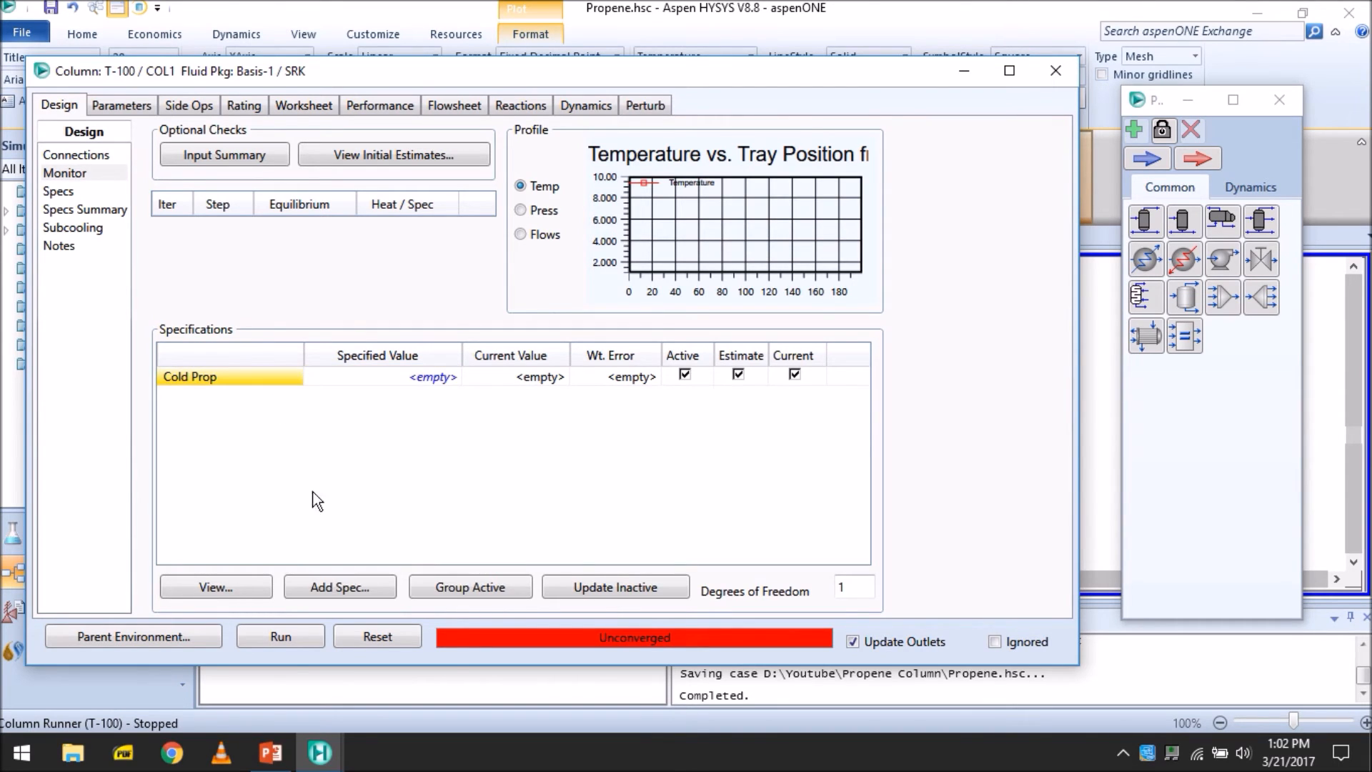
{"action": "left_click", "coordinate": [411, 378]}
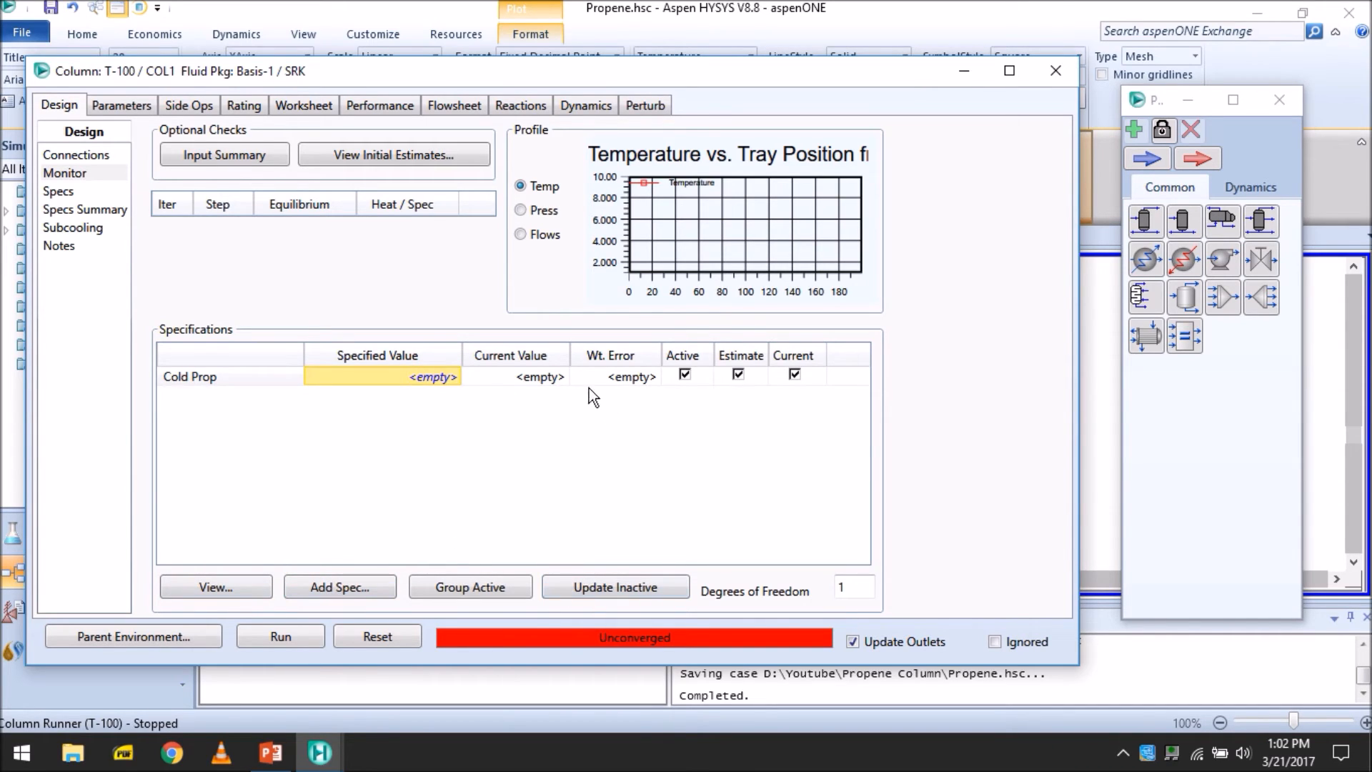
{"action": "left_click", "coordinate": [687, 376]}
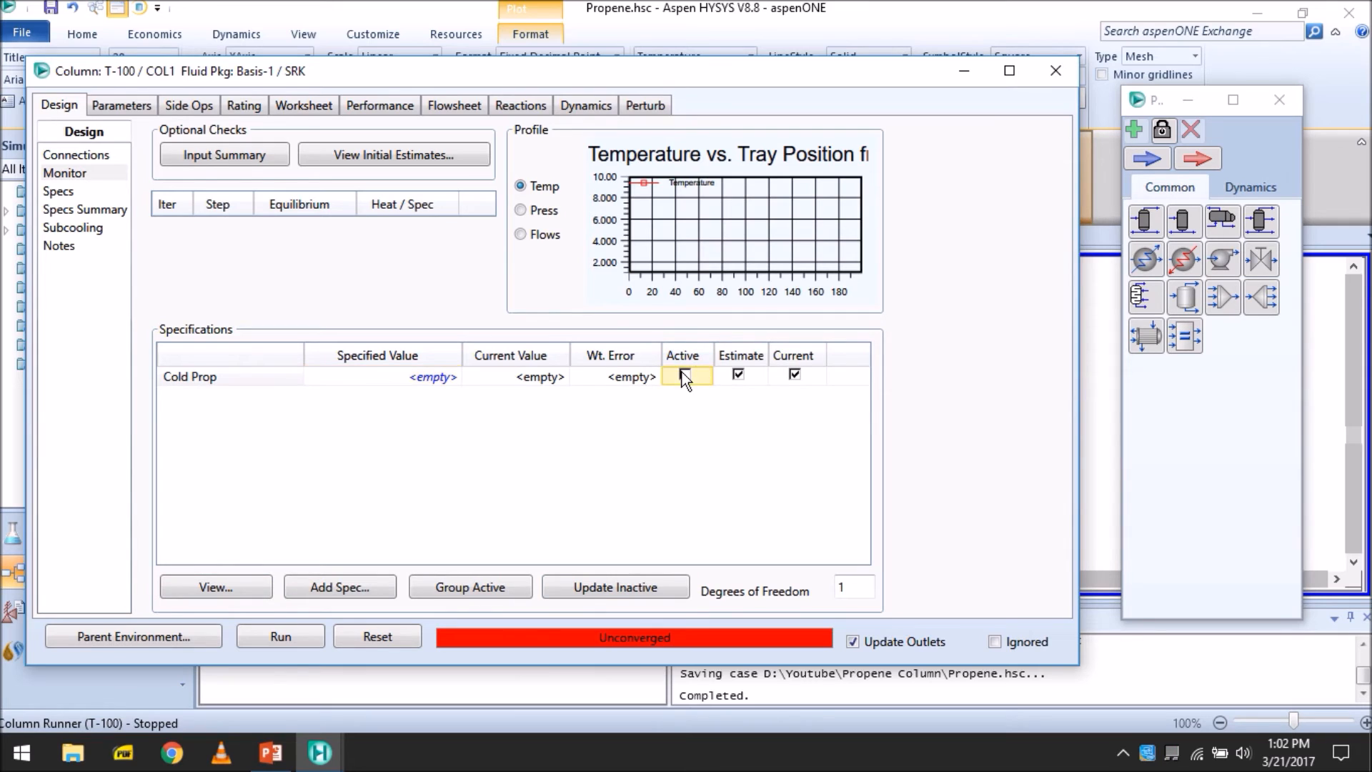
{"action": "left_click", "coordinate": [746, 376]}
{"action": "left_click", "coordinate": [500, 377]}
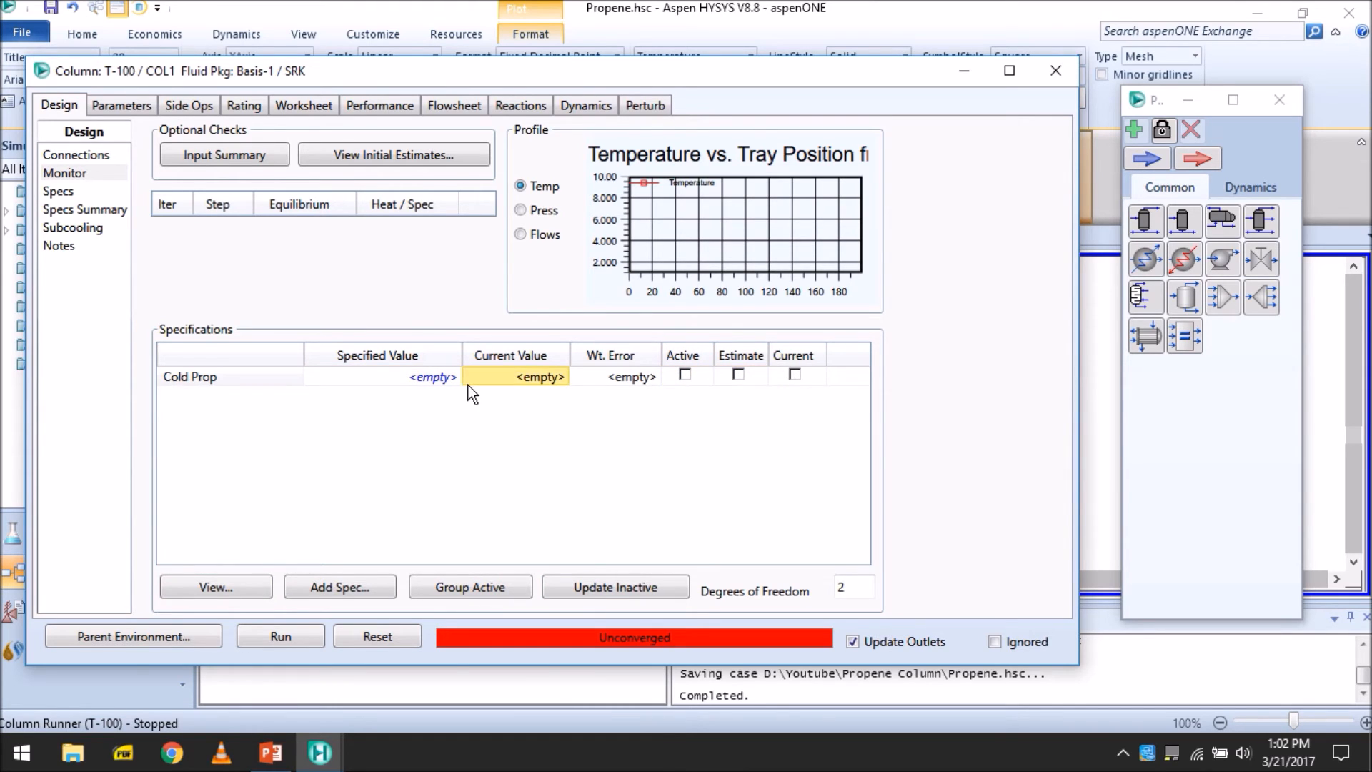
{"action": "double_click", "coordinate": [420, 379]}
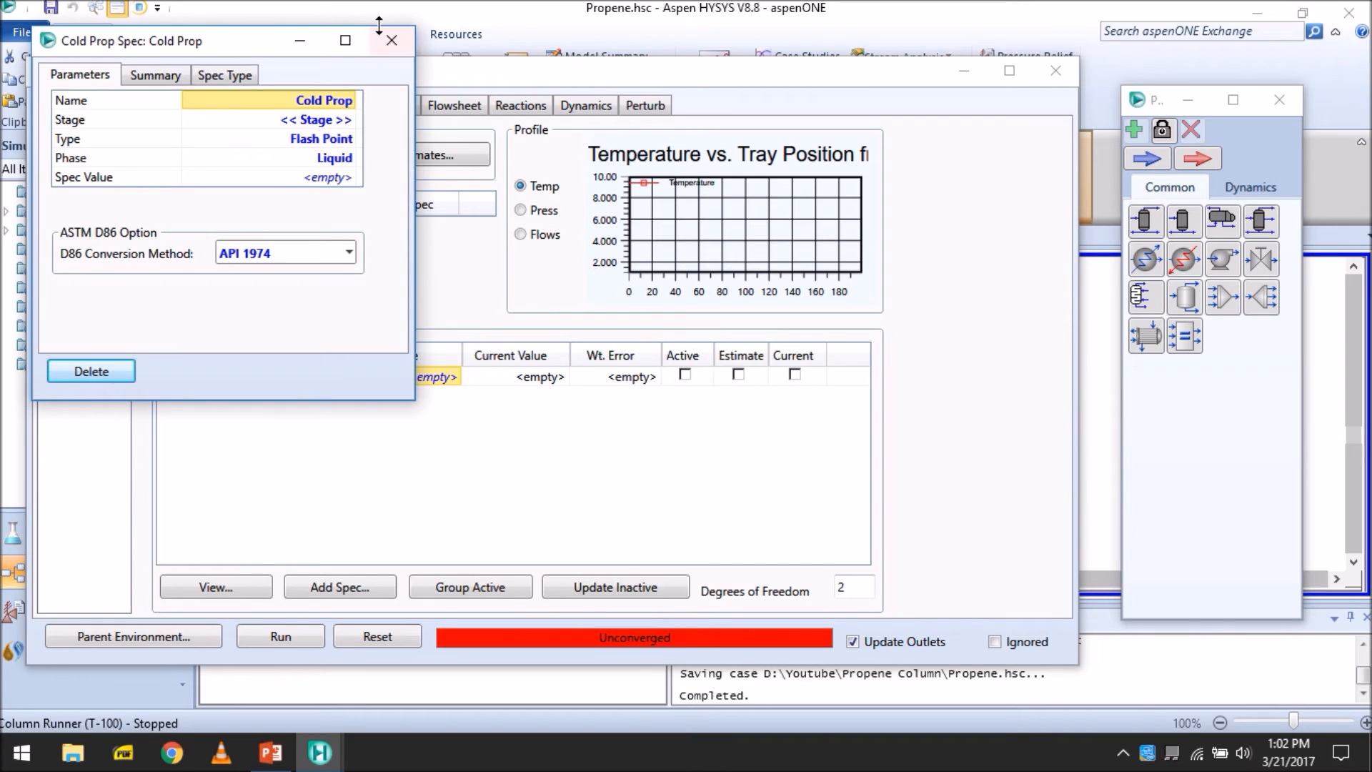
{"action": "left_click", "coordinate": [90, 379]}
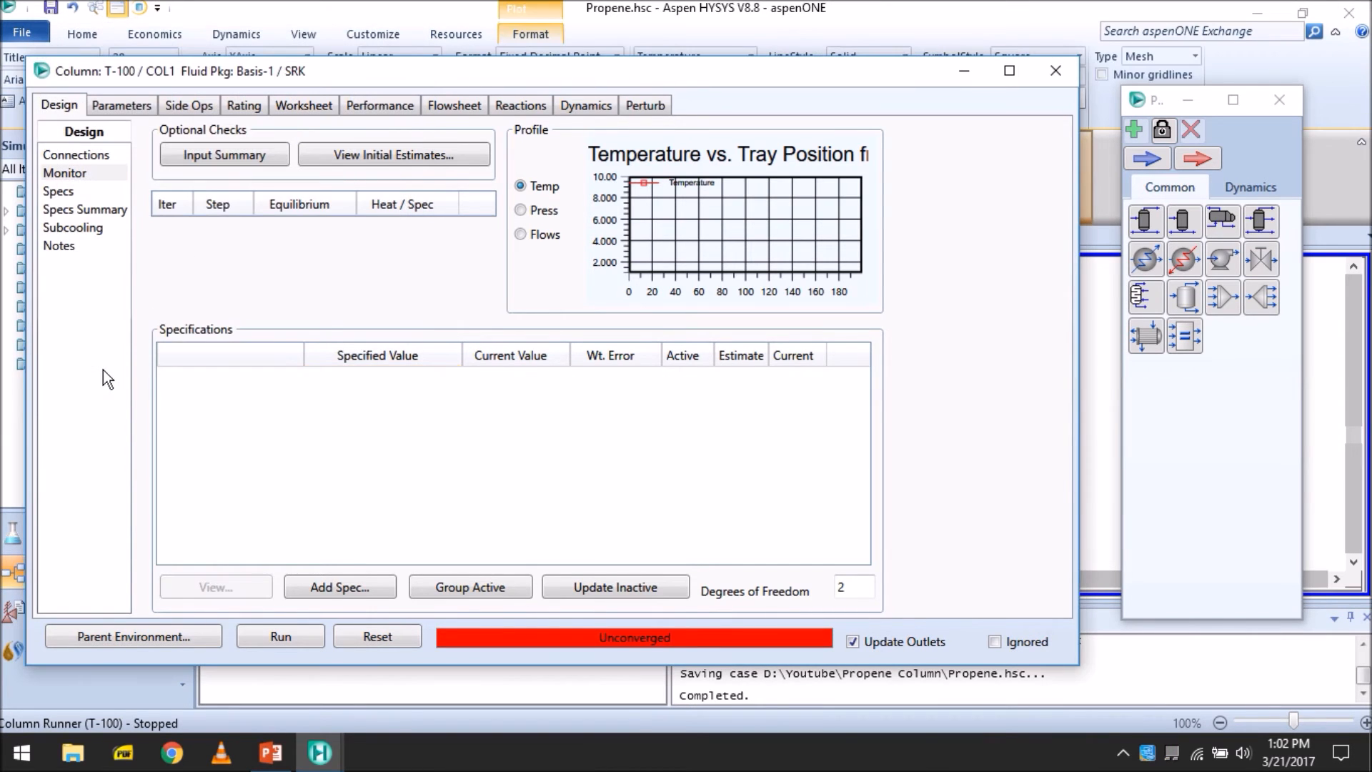
Add a Column Draw Rate specification to column T-100 and close its details window.
{"action": "left_click", "coordinate": [356, 589]}
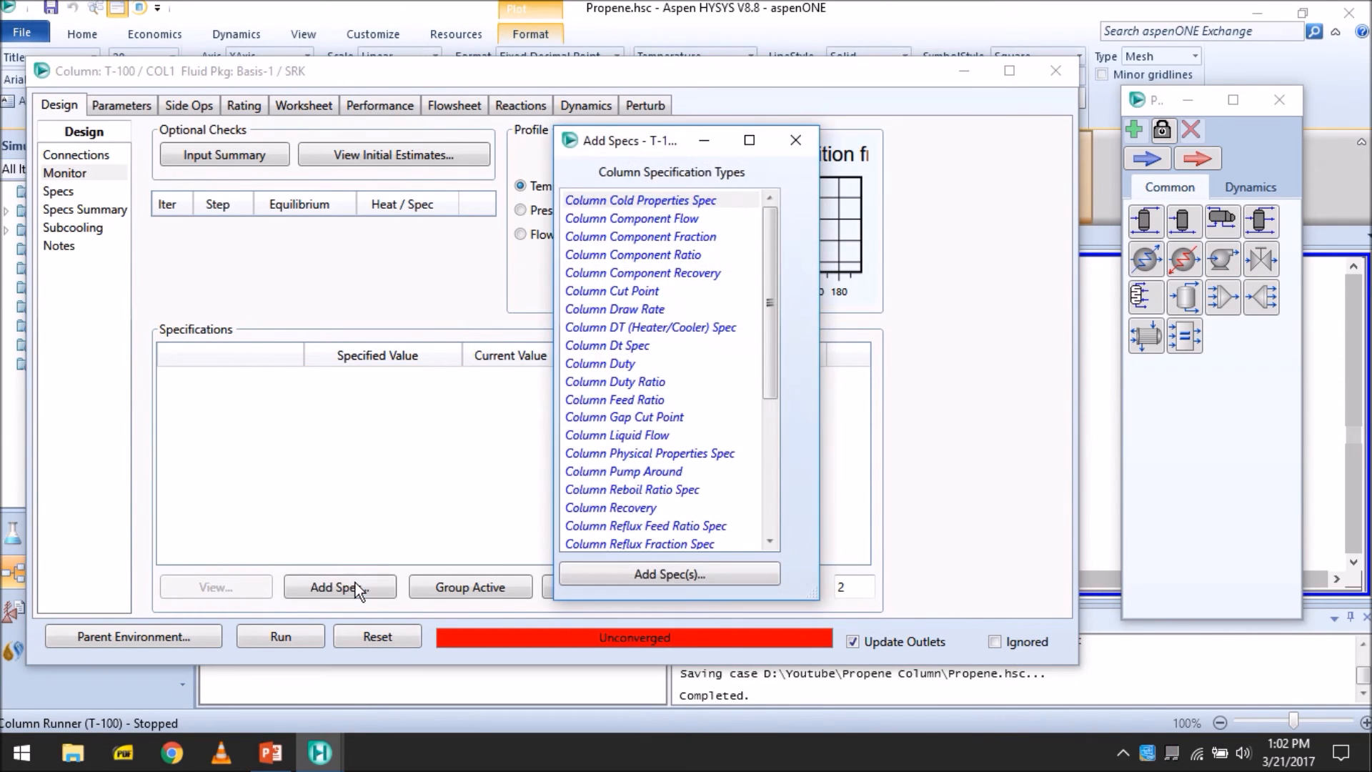
{"action": "left_click", "coordinate": [639, 311]}
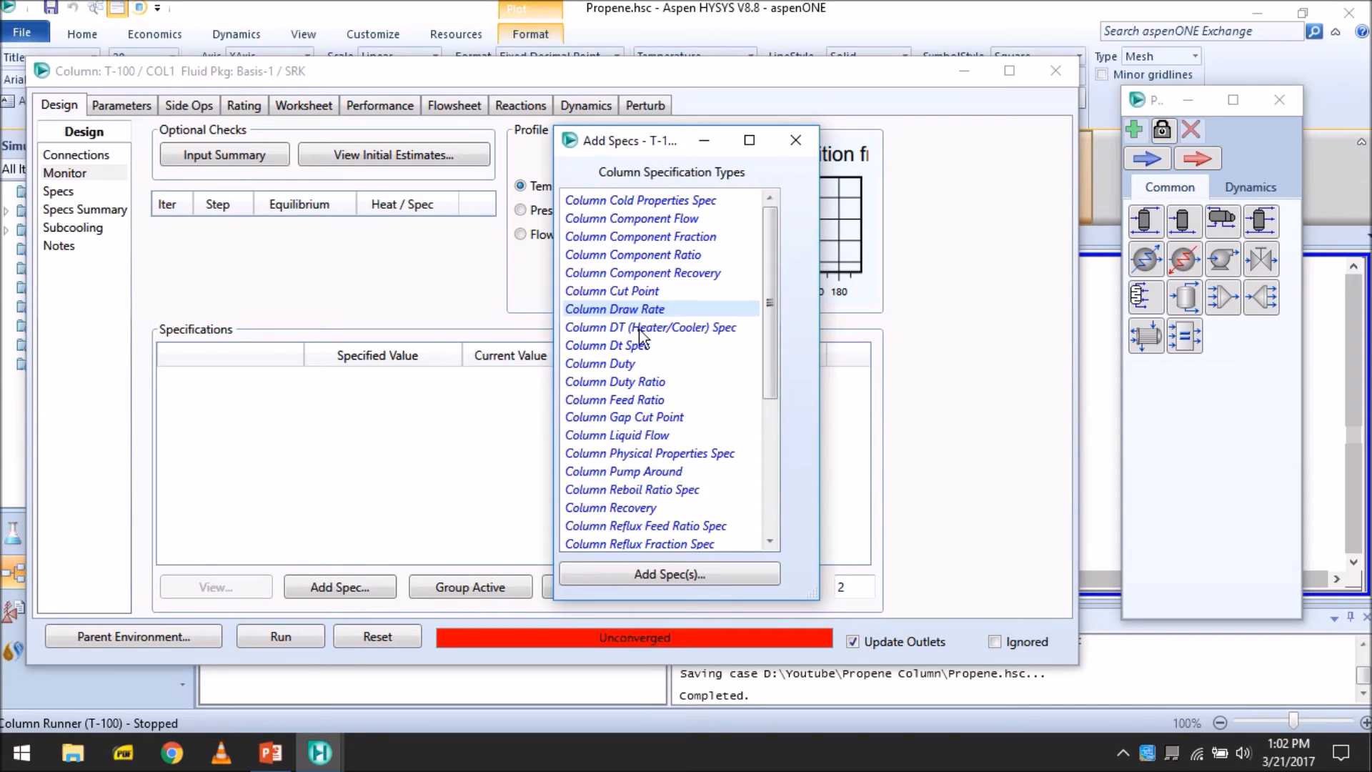
{"action": "left_click", "coordinate": [638, 573]}
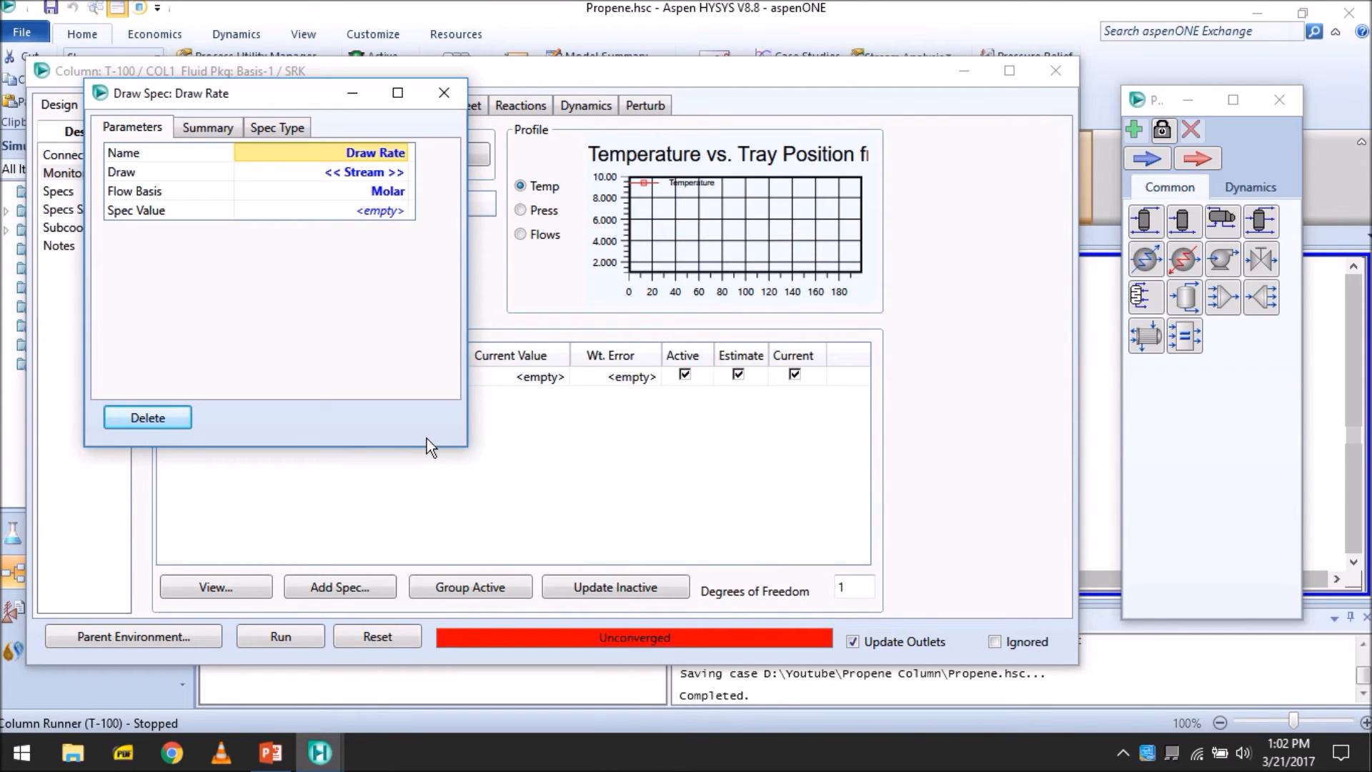
{"action": "left_click", "coordinate": [453, 94]}
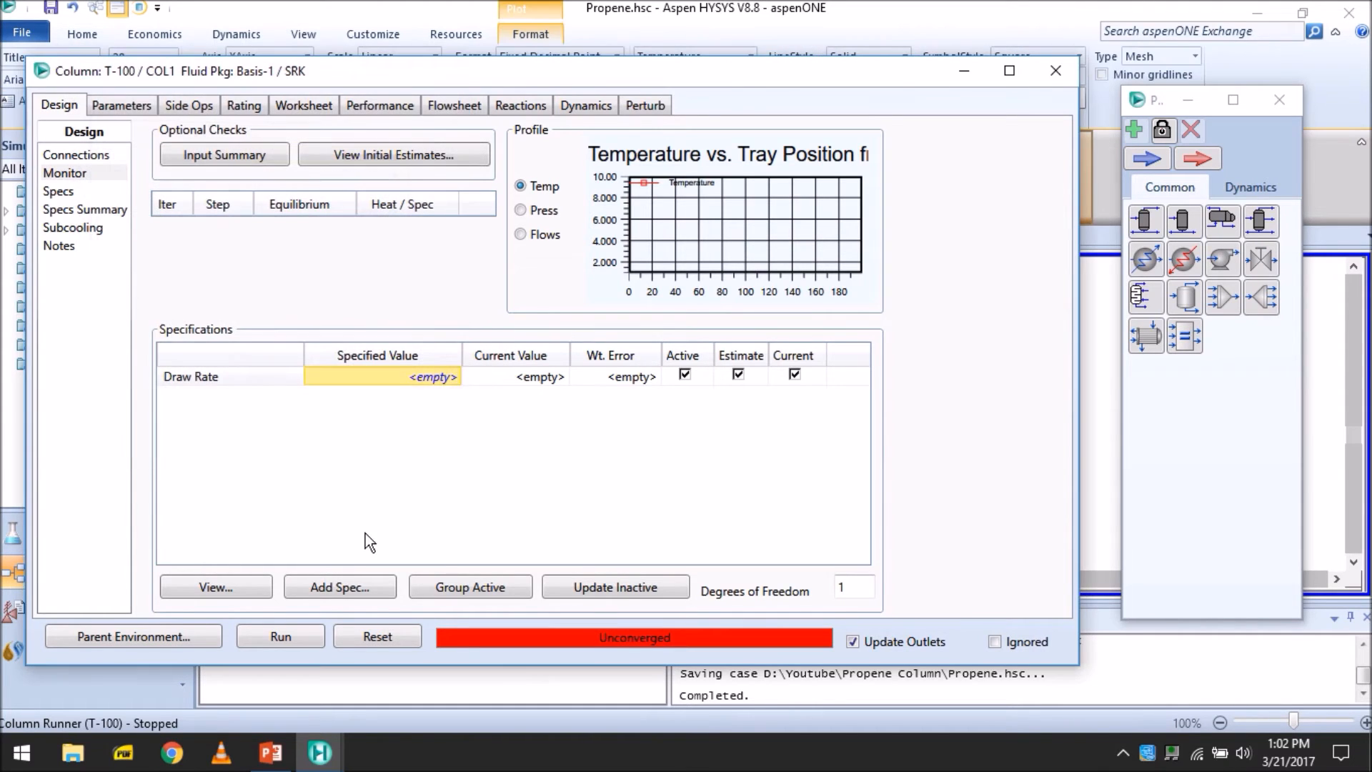
Add a Column Reflux Ratio specification to column T-100 and close its details window.
{"action": "left_click", "coordinate": [324, 590]}
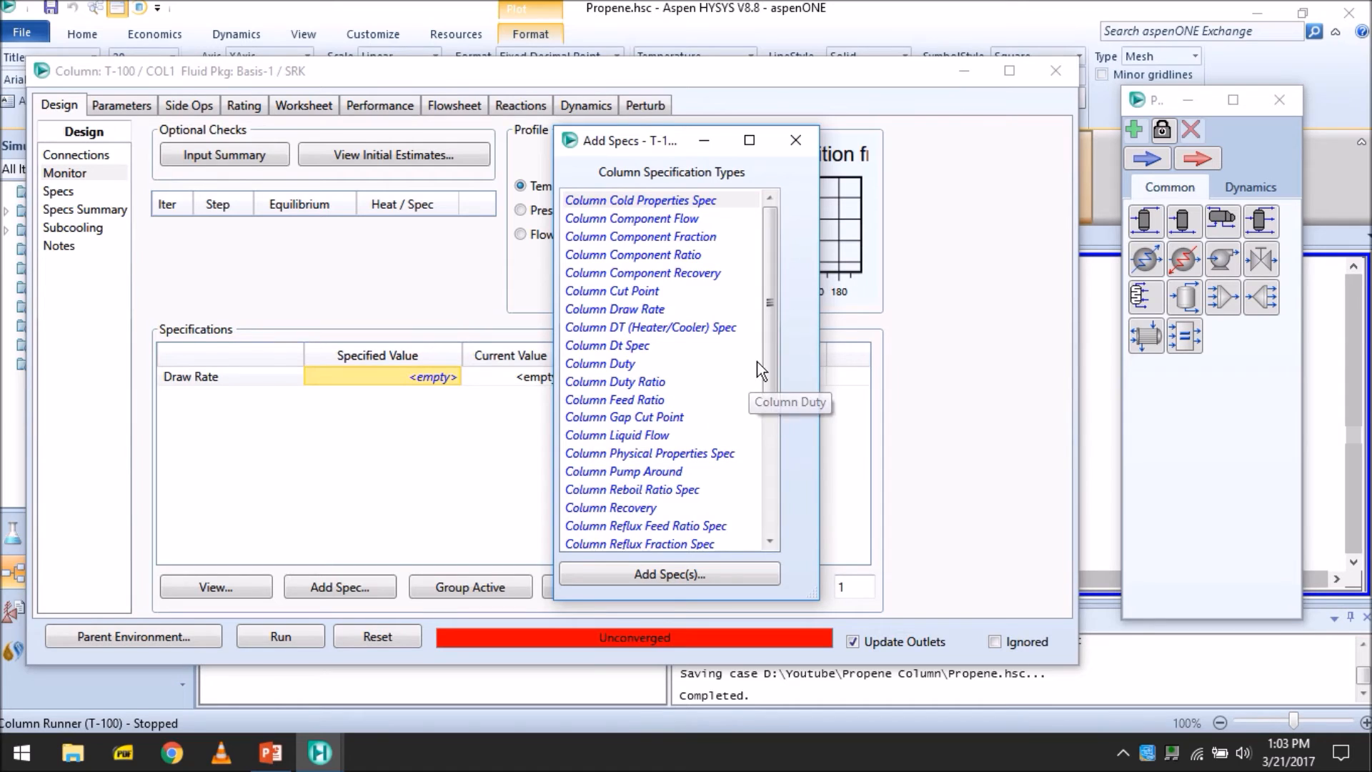
{"action": "left_click_drag", "start_coordinate": [765, 361], "coordinate": [765, 418]}
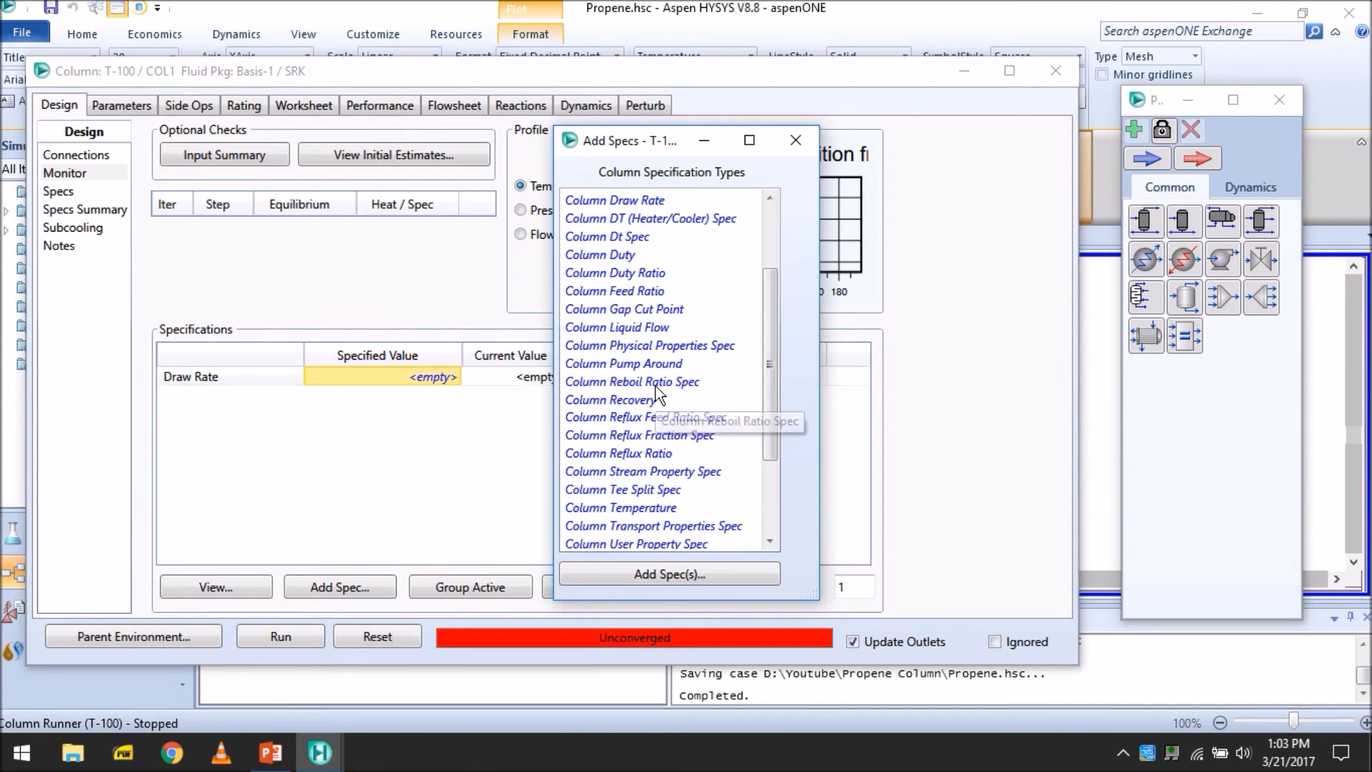
{"action": "left_click", "coordinate": [641, 451]}
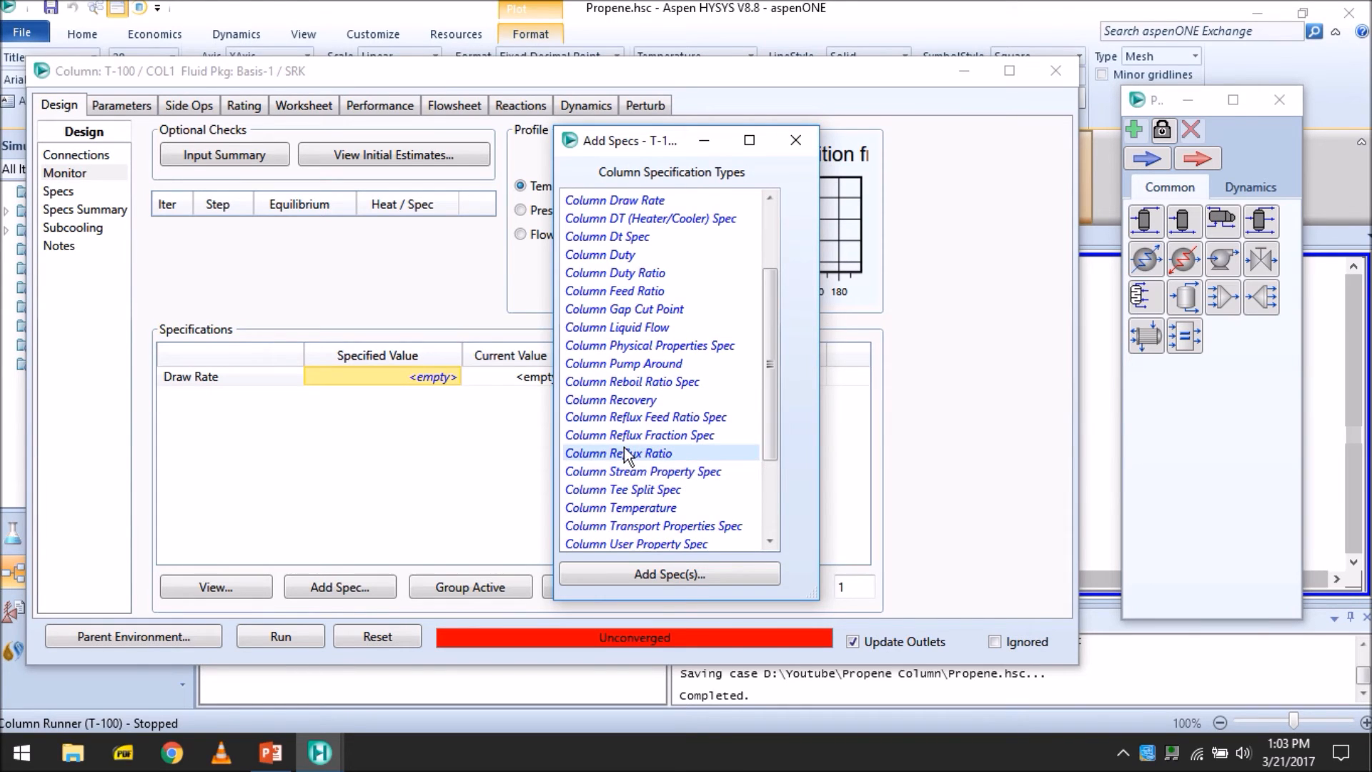
{"action": "double_click", "coordinate": [624, 448]}
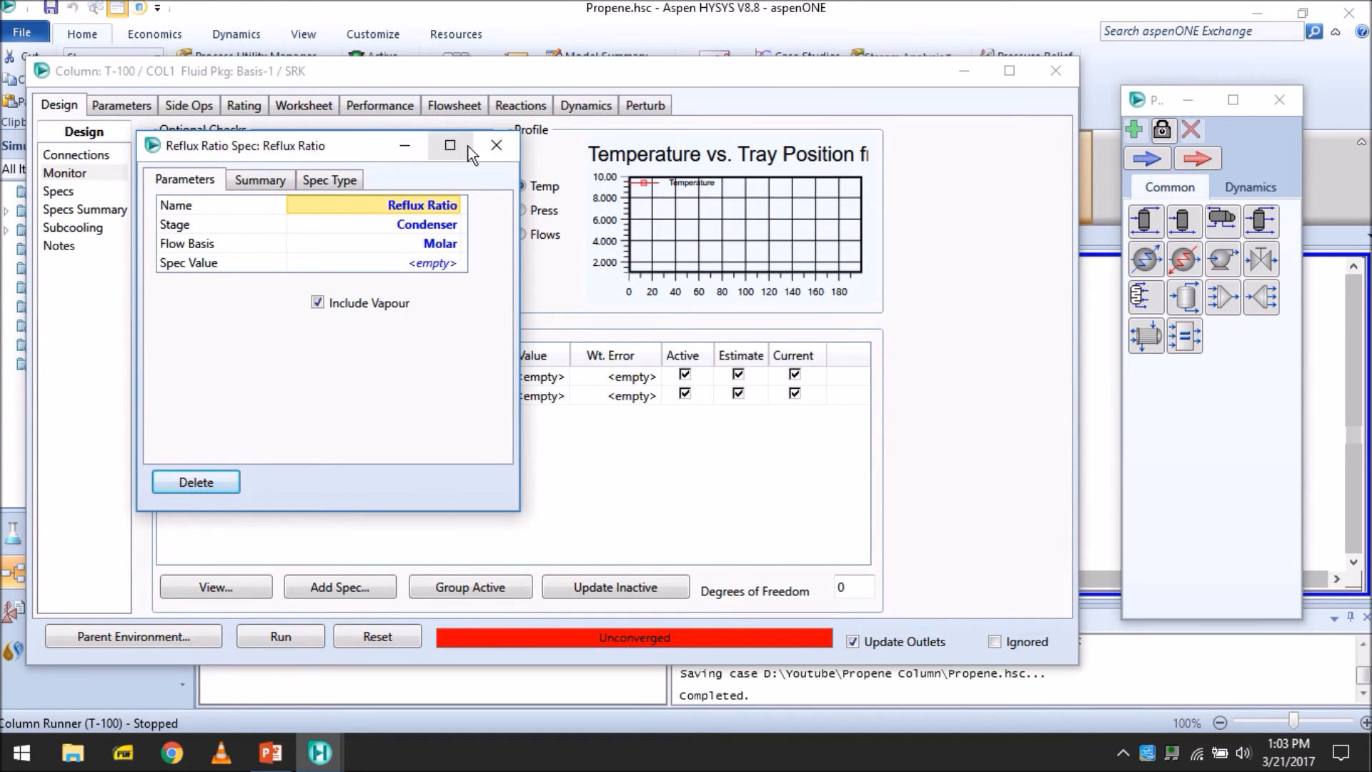
{"action": "left_click", "coordinate": [487, 147]}
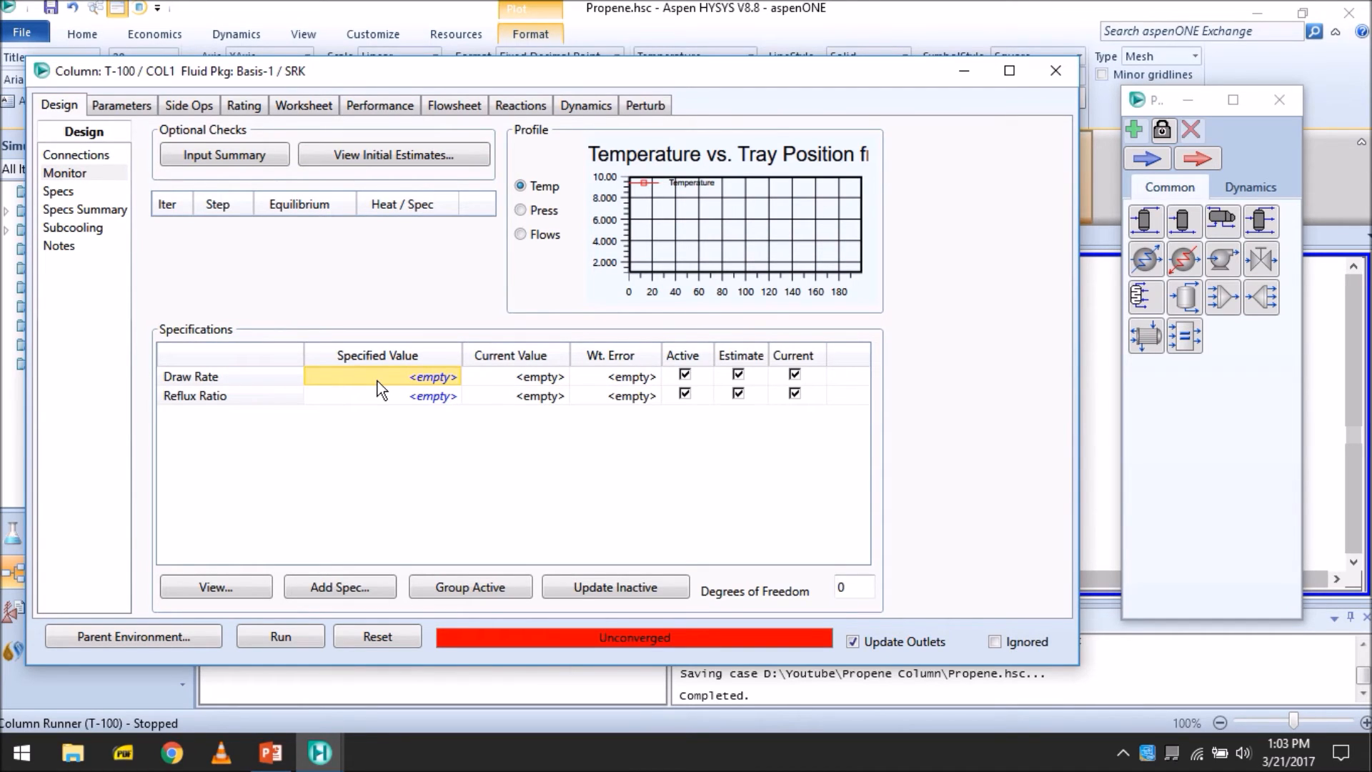
Assign the Propene stream as the draw of the Draw Rate specification.
{"action": "double_click", "coordinate": [339, 375]}
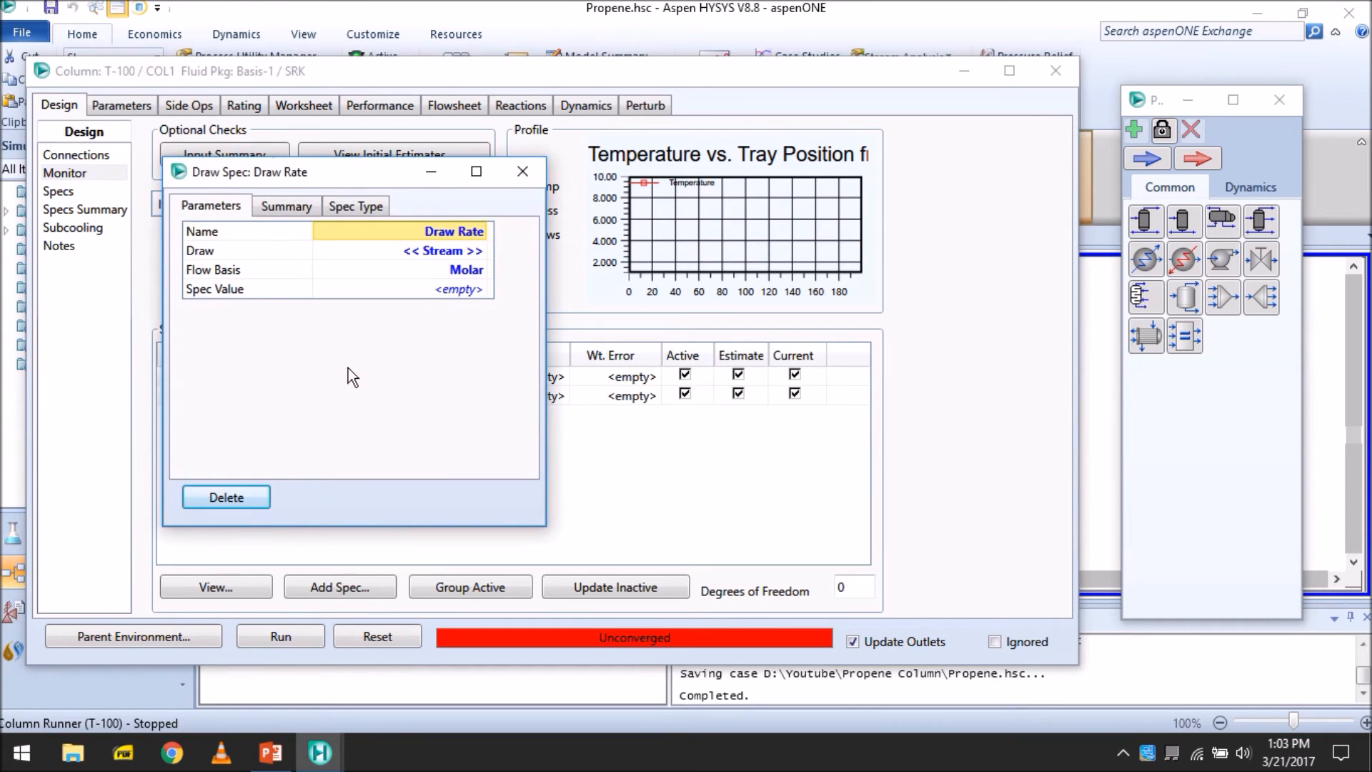
{"action": "left_click", "coordinate": [445, 255]}
{"action": "left_click", "coordinate": [484, 255]}
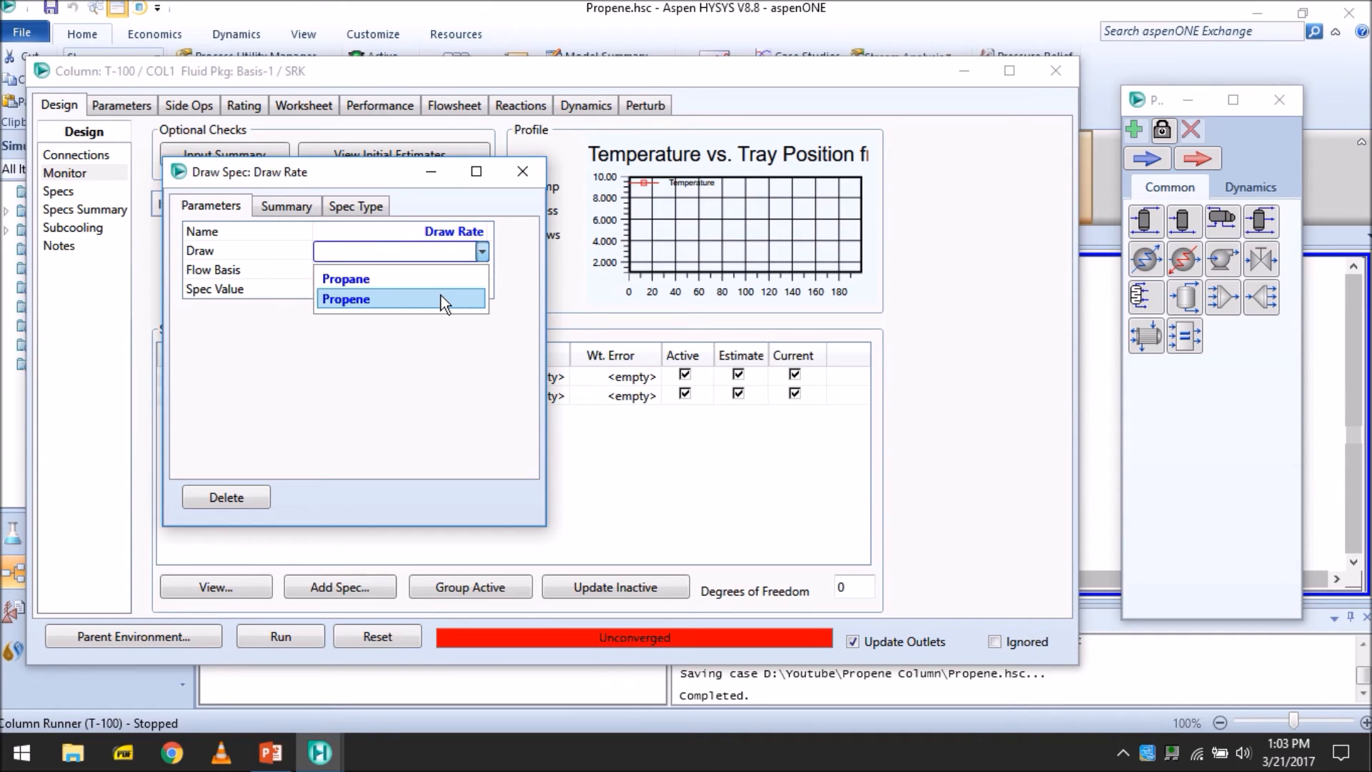
{"action": "left_click", "coordinate": [442, 297]}
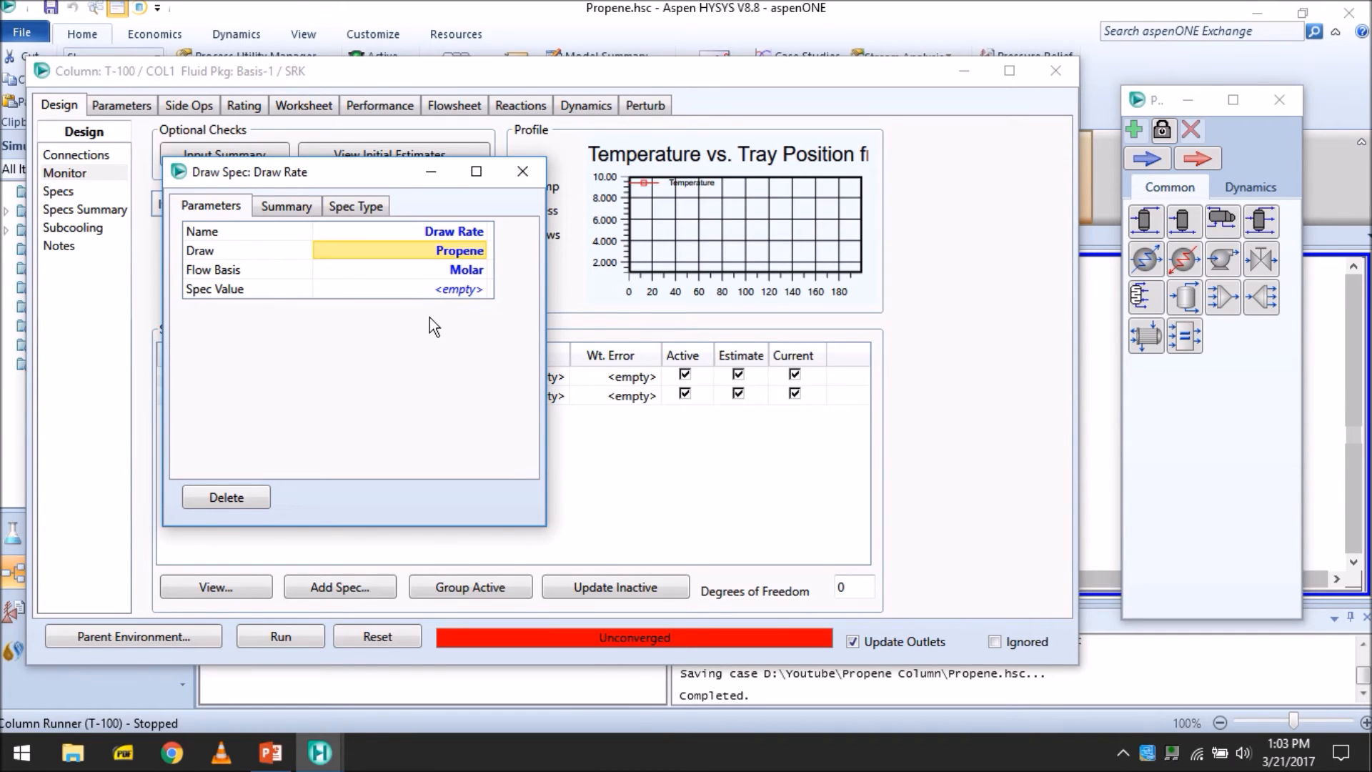
Set the Draw Rate's spec value to 775 in the molar flow unit that makes it equivalent to 351.5 kgmole/h, and close the specification.
{"action": "left_click", "coordinate": [431, 295]}
{"action": "type", "text": "775"}
{"action": "key", "text": "space"}
{"action": "key", "text": "Down"}
{"action": "key", "text": "Down"}
{"action": "key", "text": "Down"}
{"action": "key", "text": "Down"}
{"action": "key", "text": "Down"}
{"action": "key", "text": "Down"}
{"action": "key", "text": "Down"}
{"action": "key", "text": "Down"}
{"action": "key", "text": "Down"}
{"action": "key", "text": "Down"}
{"action": "key", "text": "Return"}
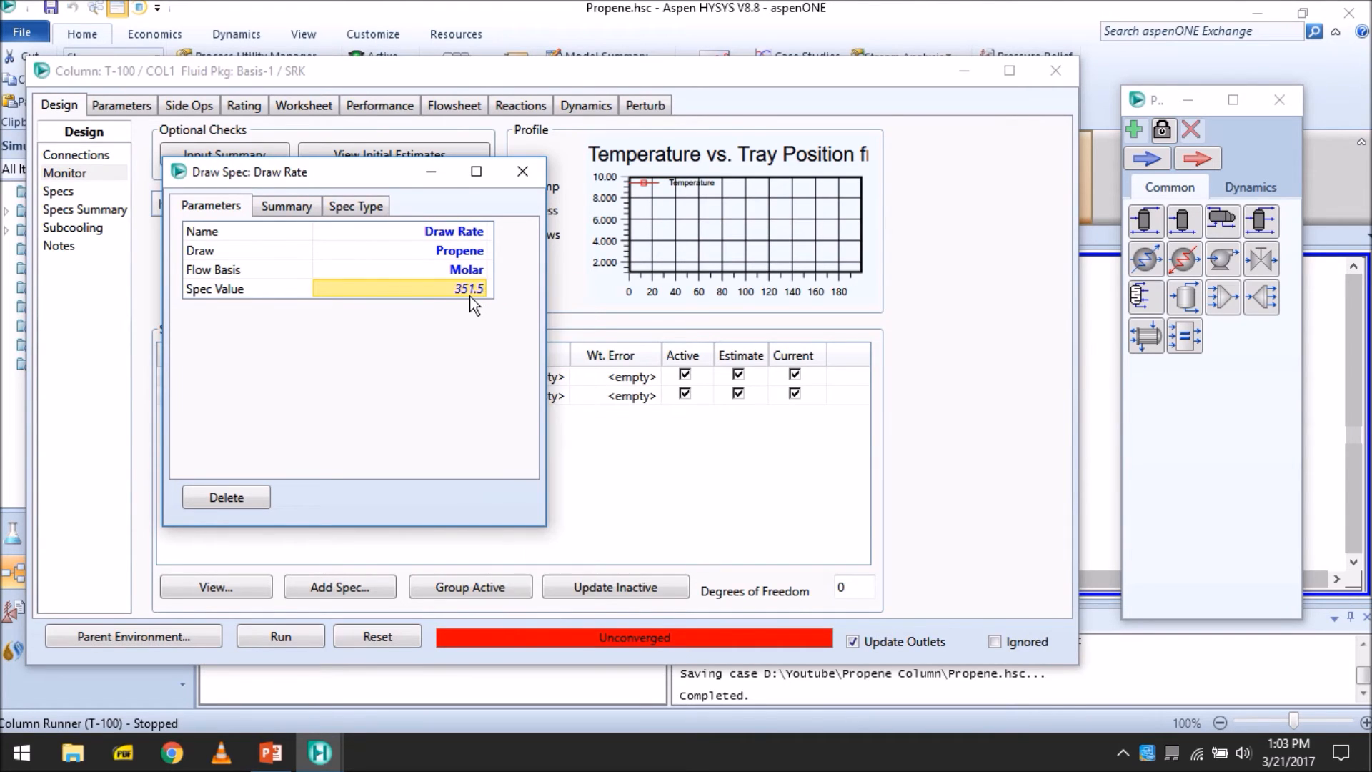
{"action": "left_click", "coordinate": [523, 172]}
Set the Reflux Ratio's spec value to 16.4 and close the specification.
{"action": "left_click", "coordinate": [422, 396]}
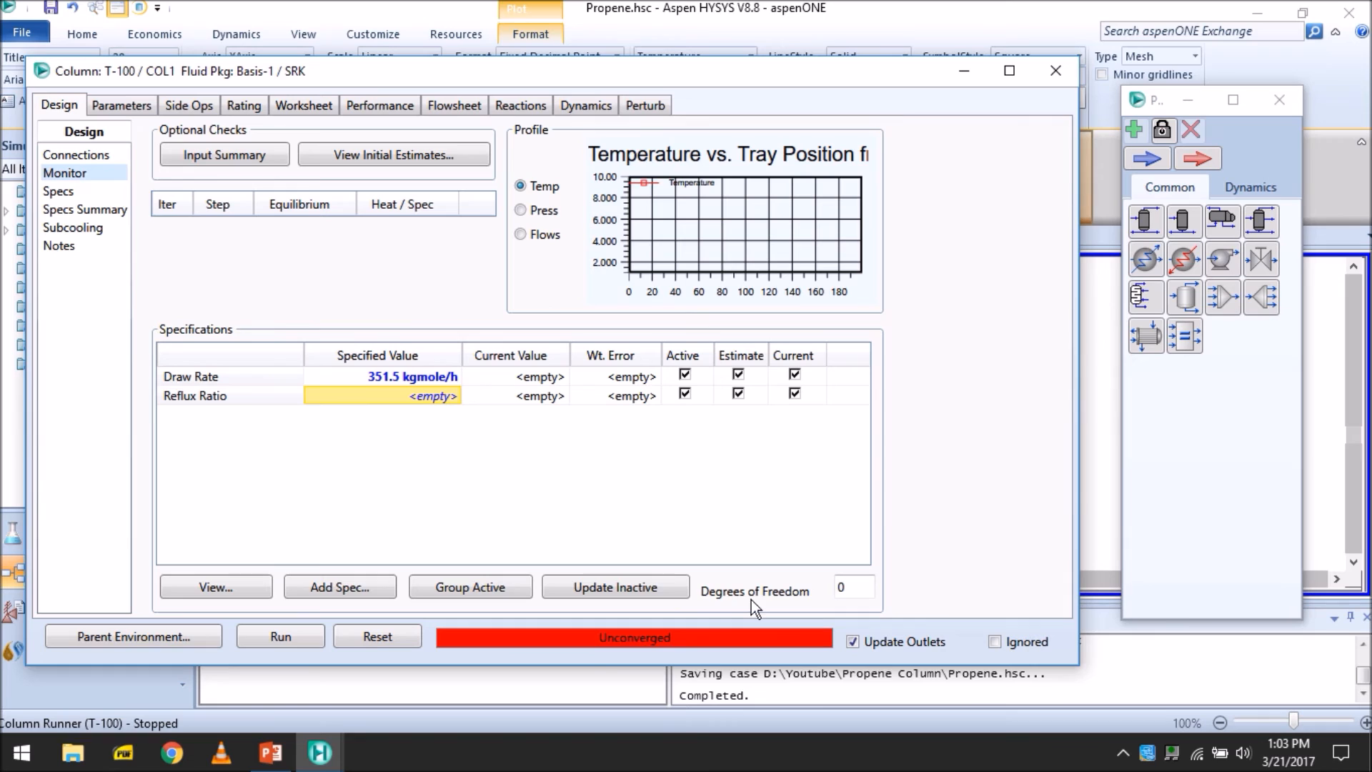
{"action": "double_click", "coordinate": [429, 395]}
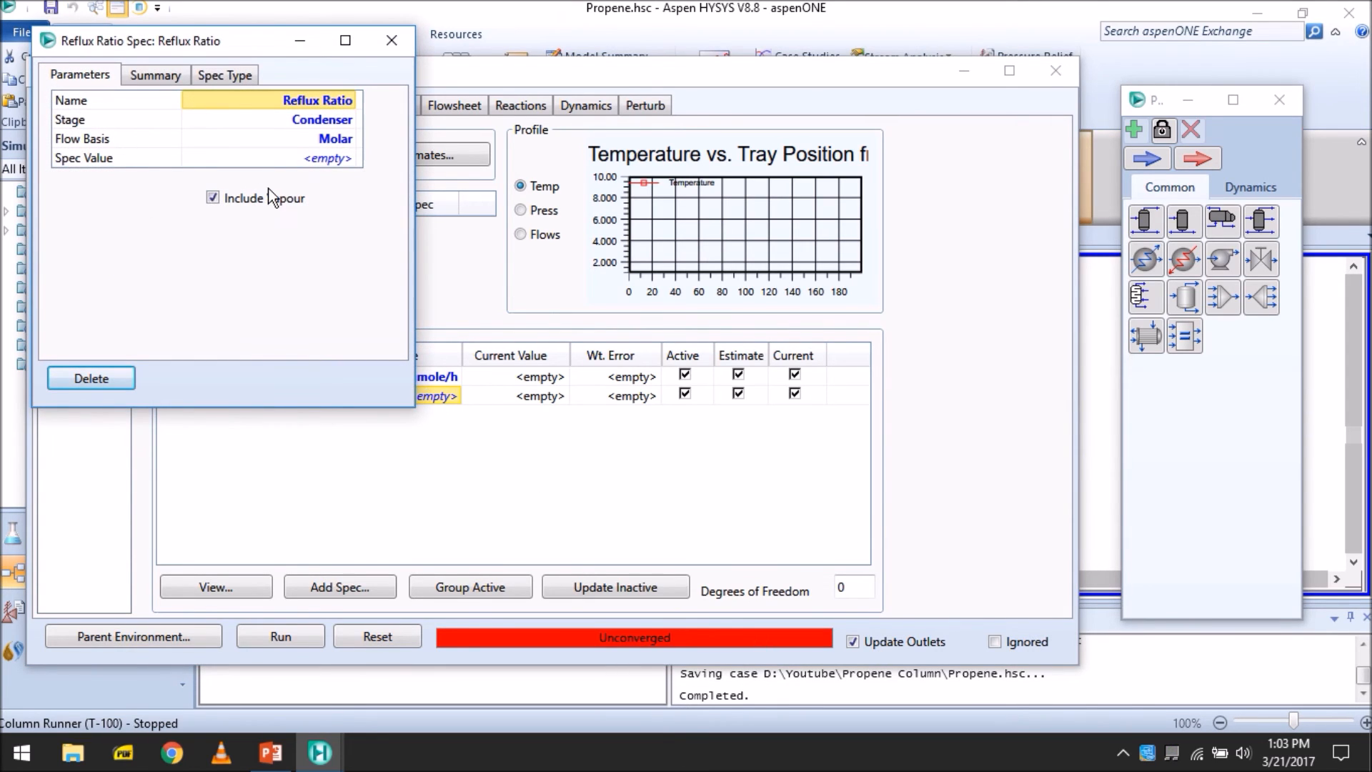
{"action": "left_click", "coordinate": [298, 156]}
{"action": "type", "text": "16.4"}
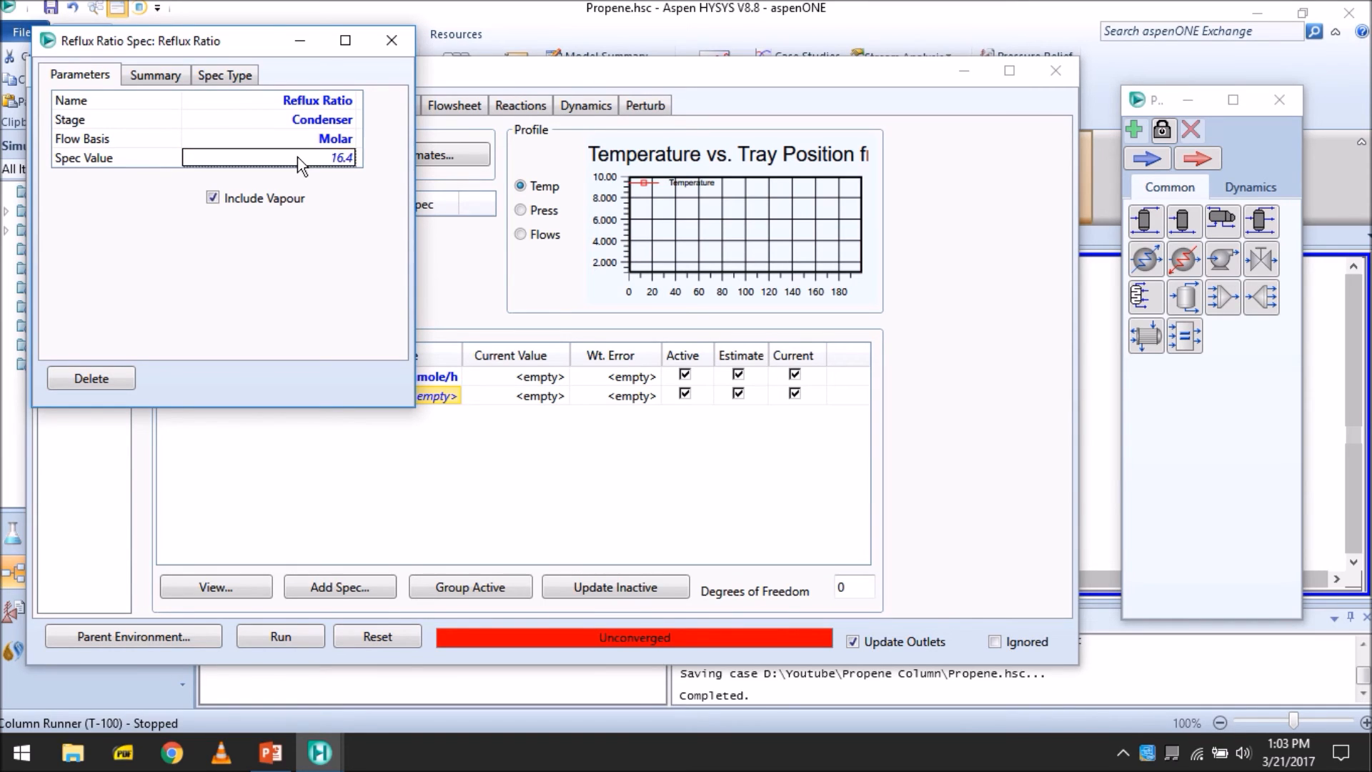
{"action": "key", "text": "Return"}
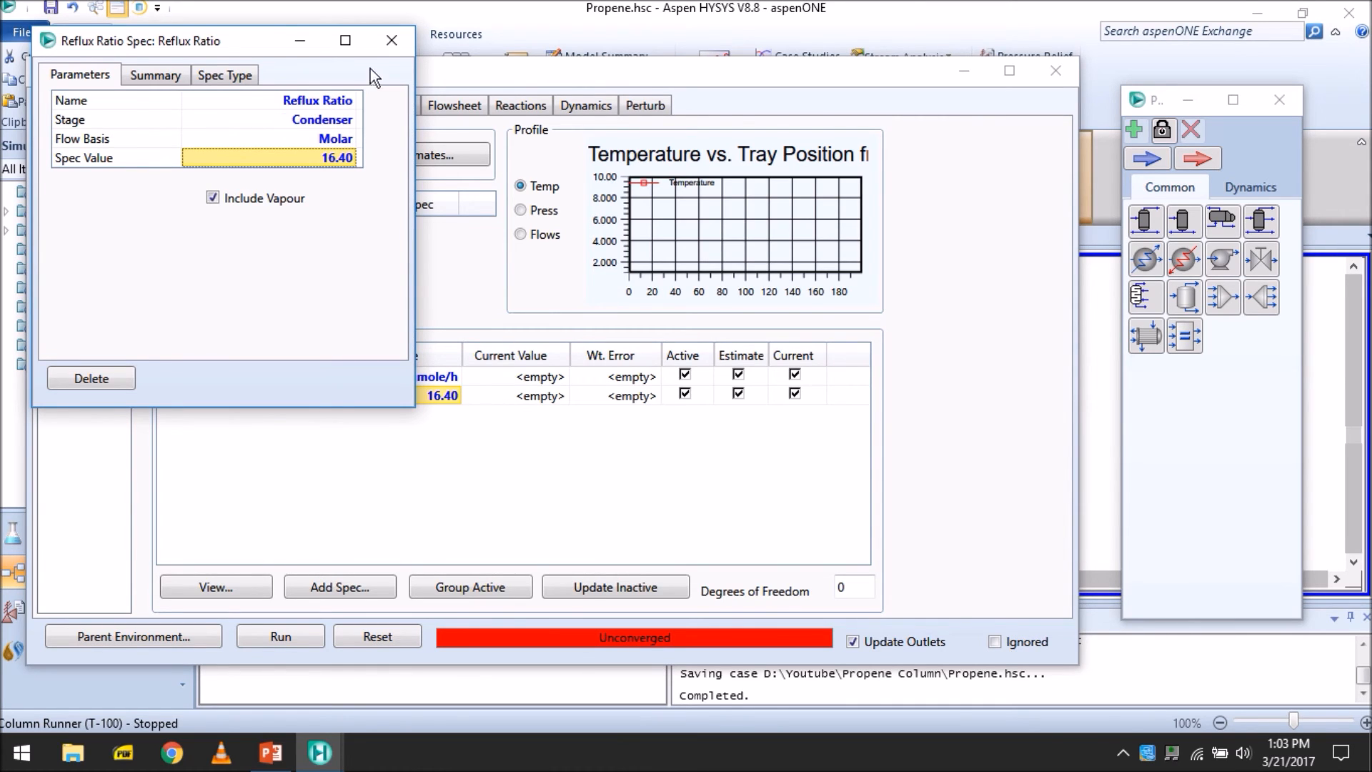
{"action": "left_click", "coordinate": [156, 75]}
{"action": "left_click", "coordinate": [211, 76]}
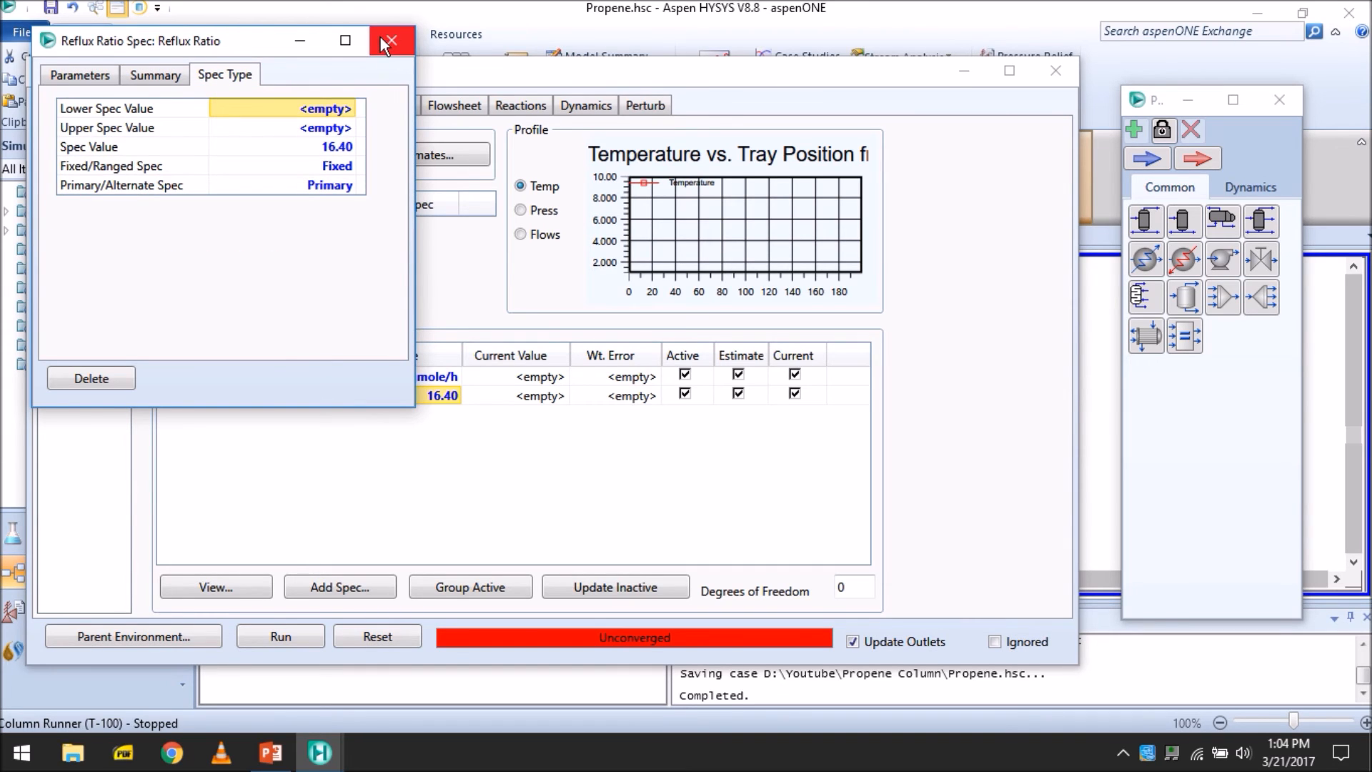
{"action": "left_click", "coordinate": [84, 76]}
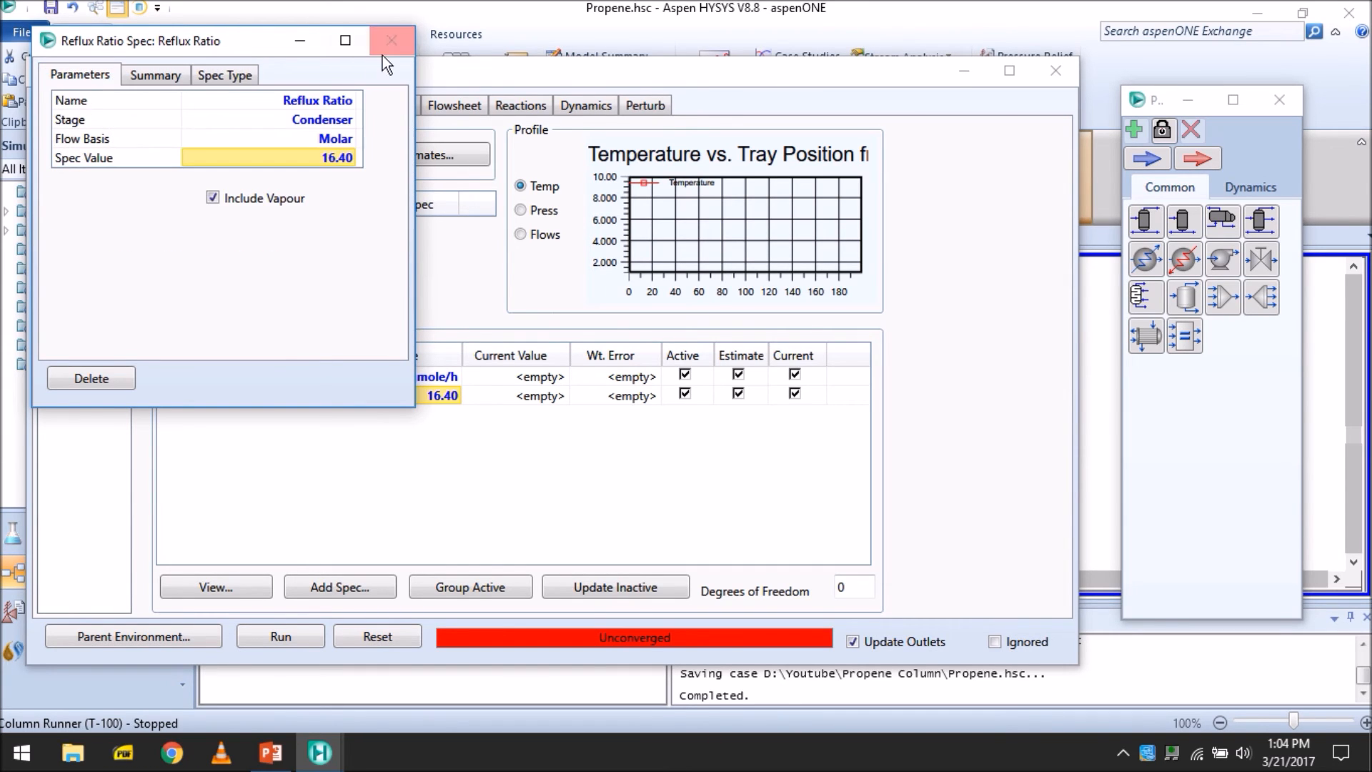
{"action": "left_click", "coordinate": [356, 37]}
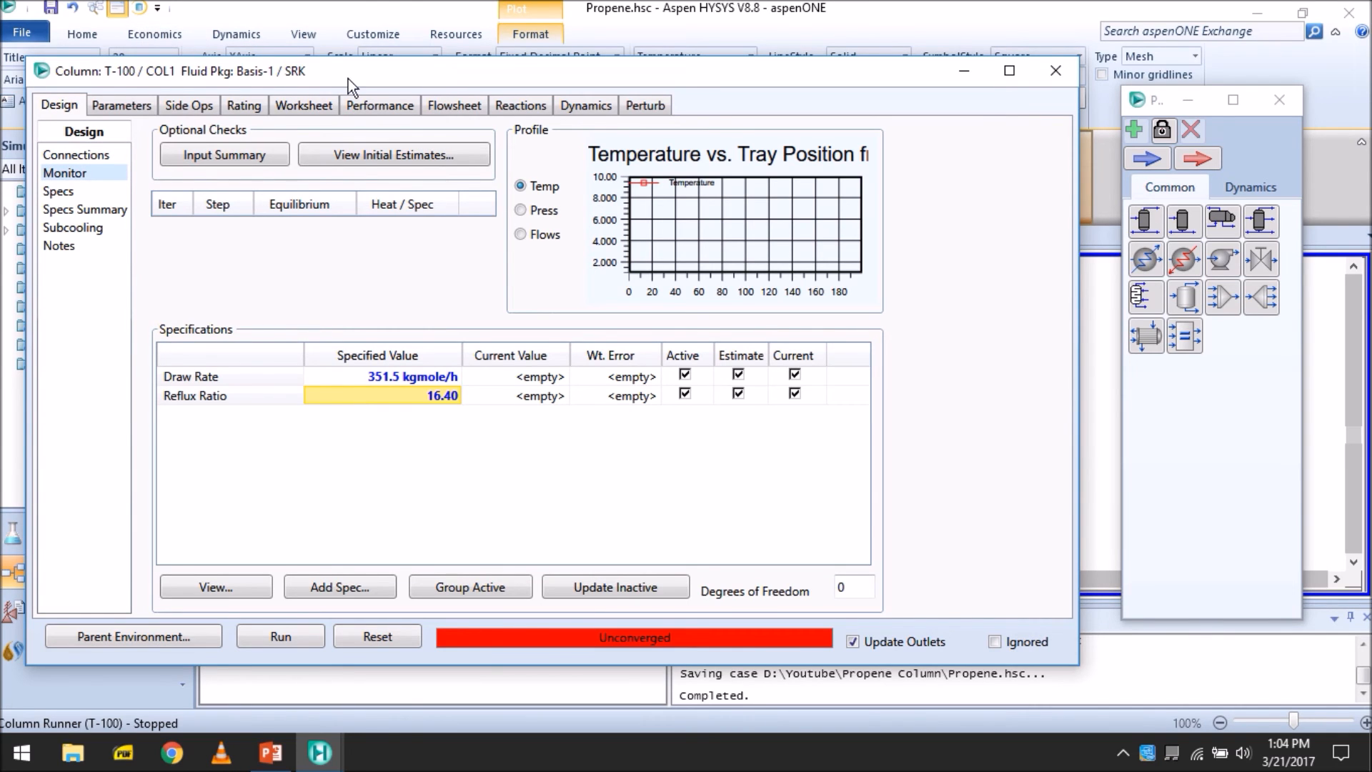
Switch the solver from on hold to active to solve column T-100, and close the column's properties window.
{"action": "left_click_drag", "start_coordinate": [349, 78], "coordinate": [431, 128]}
{"action": "left_click", "coordinate": [84, 29]}
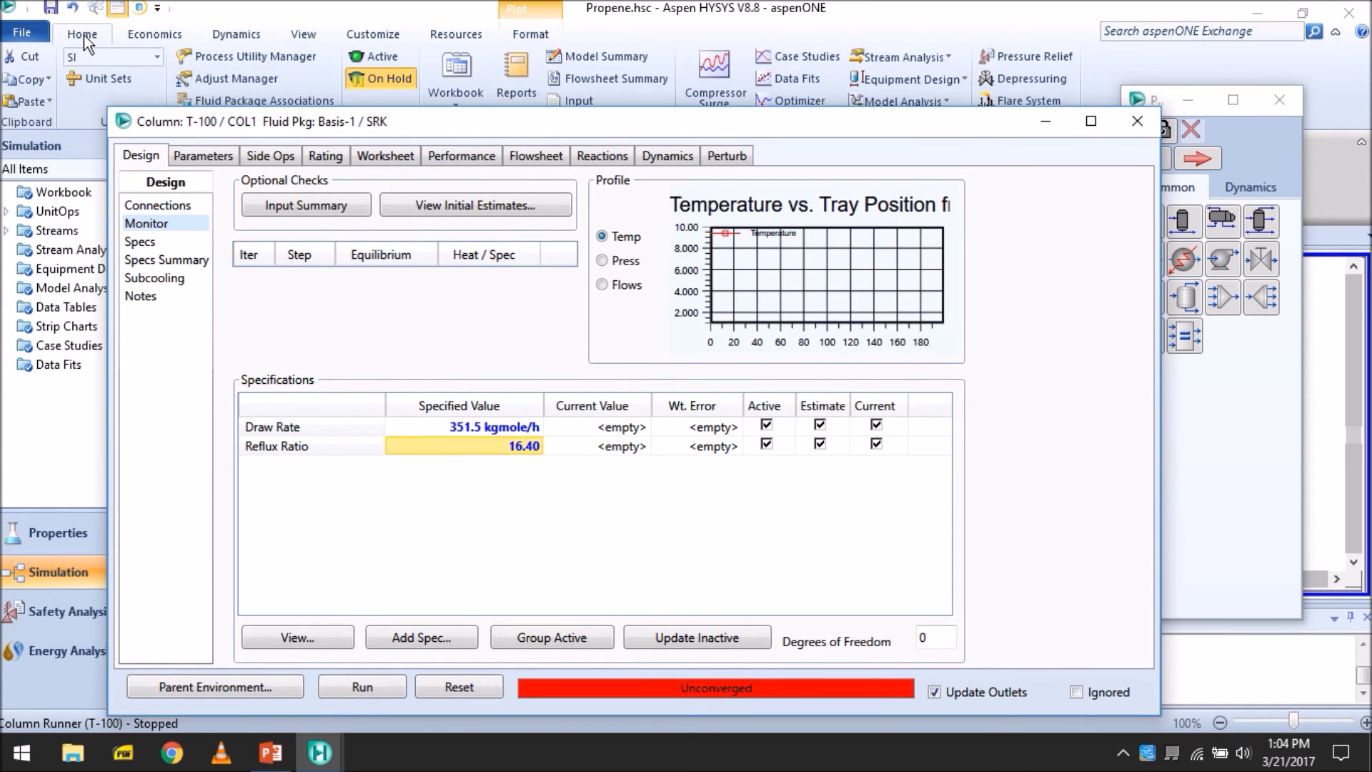
{"action": "left_click", "coordinate": [376, 60]}
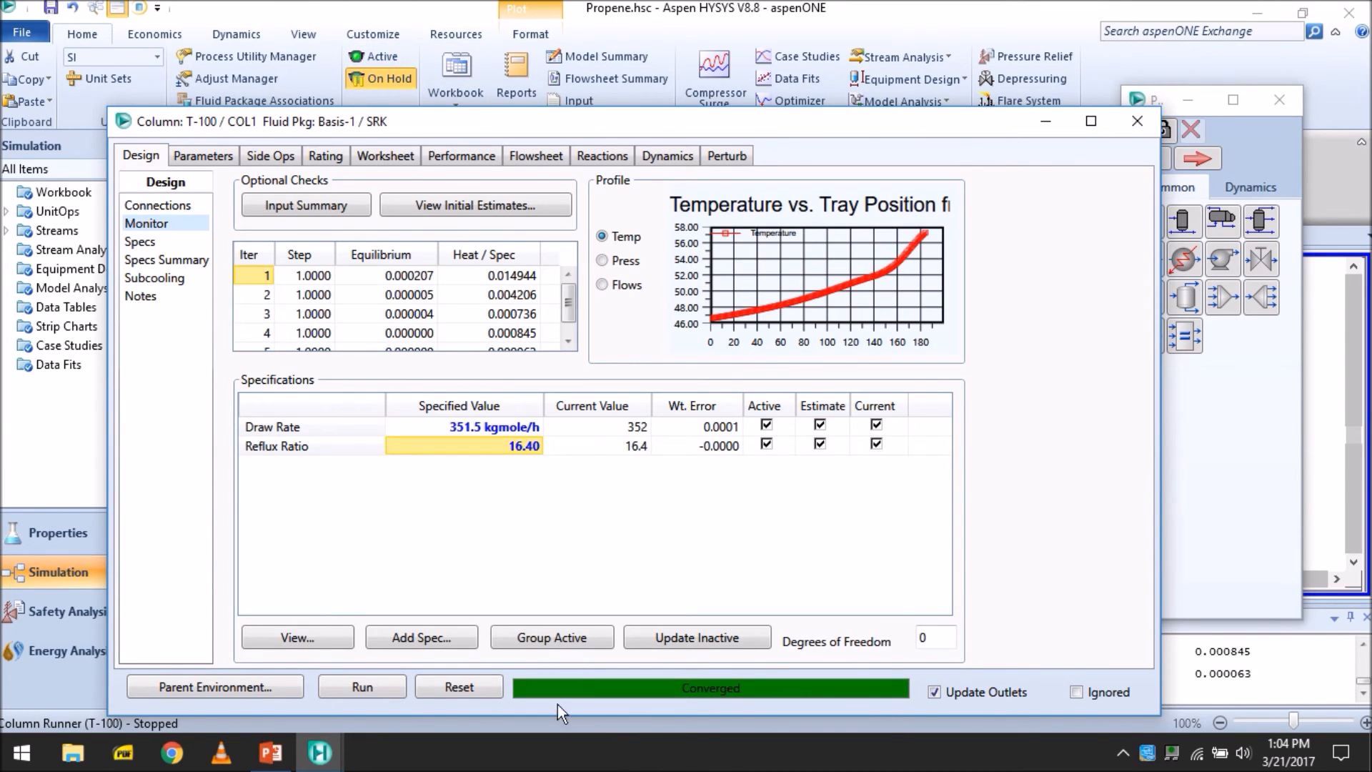
{"action": "left_click", "coordinate": [1135, 117]}
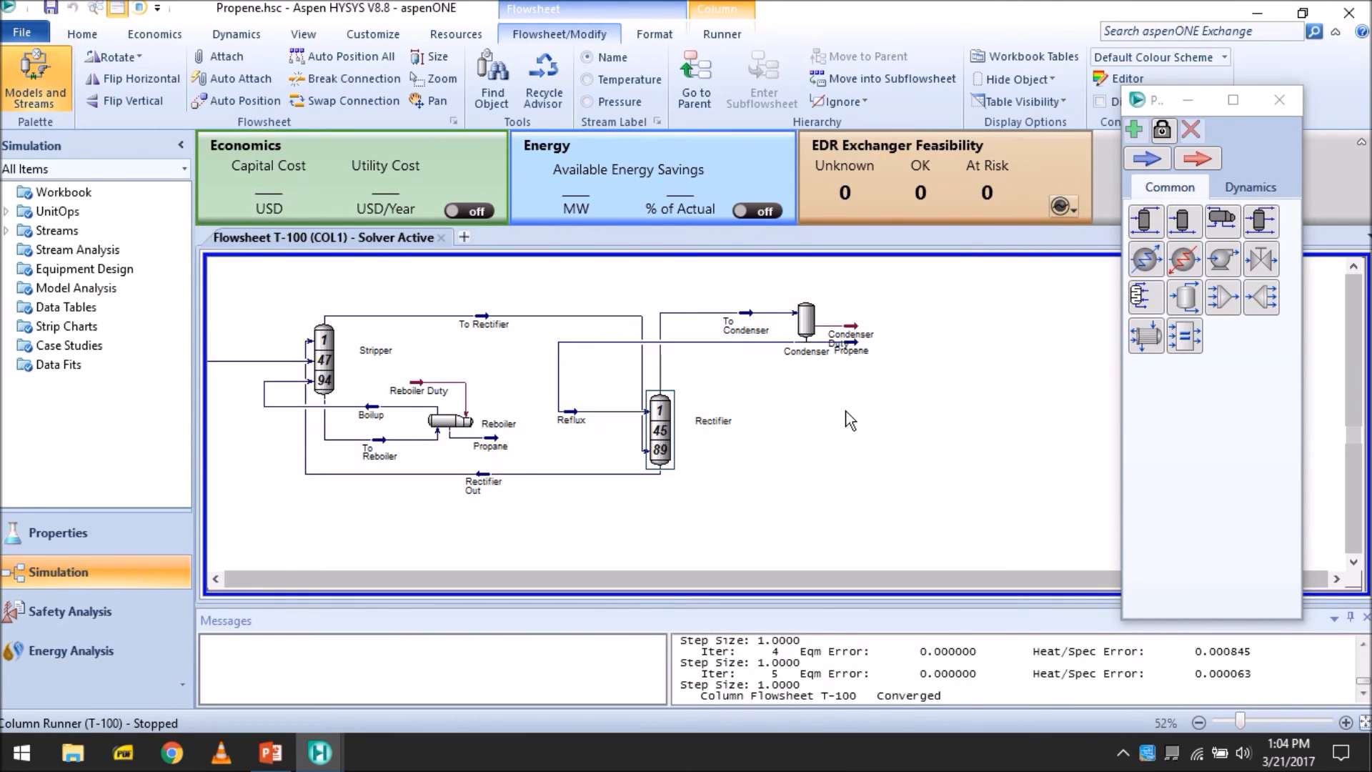
Open the workbook of the T-100 column flowsheet and view the heat flows of its energy streams.
{"action": "left_click", "coordinate": [221, 579]}
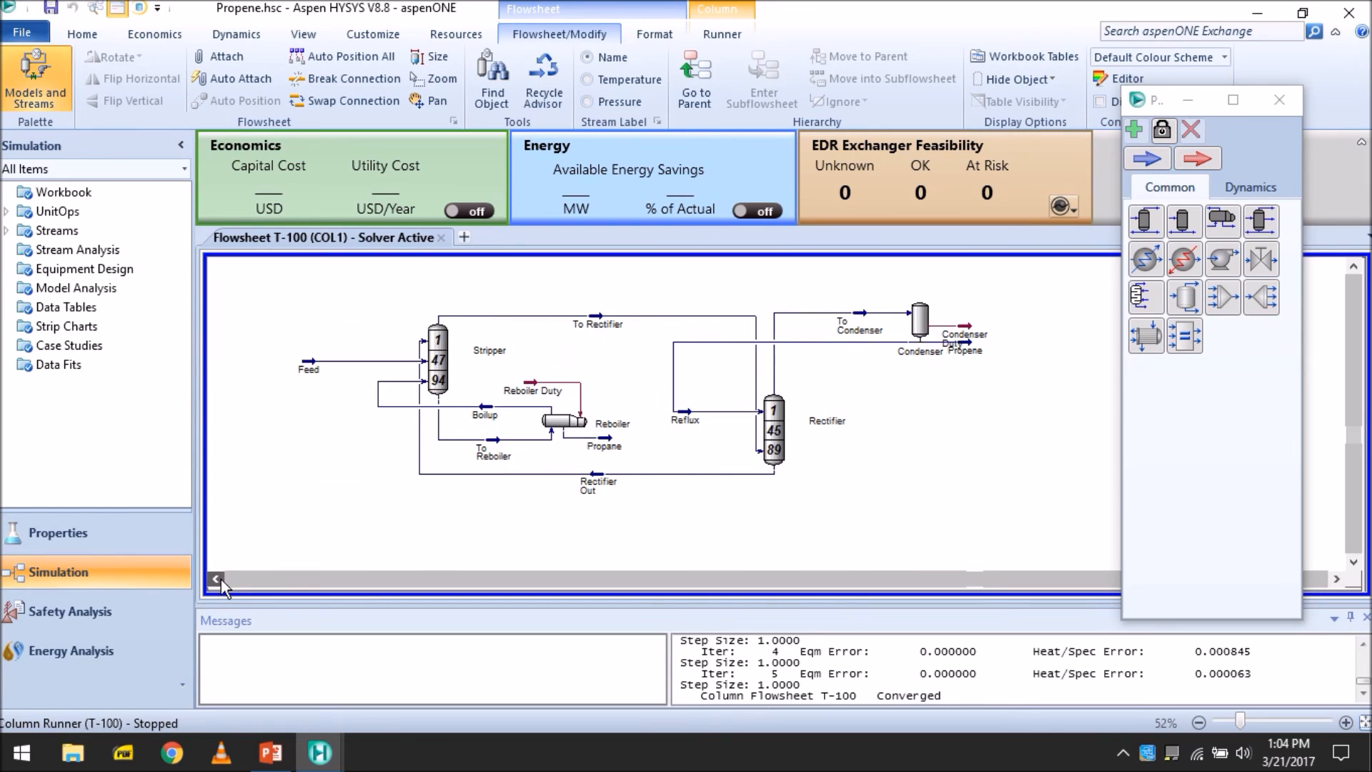
{"action": "left_click", "coordinate": [221, 579]}
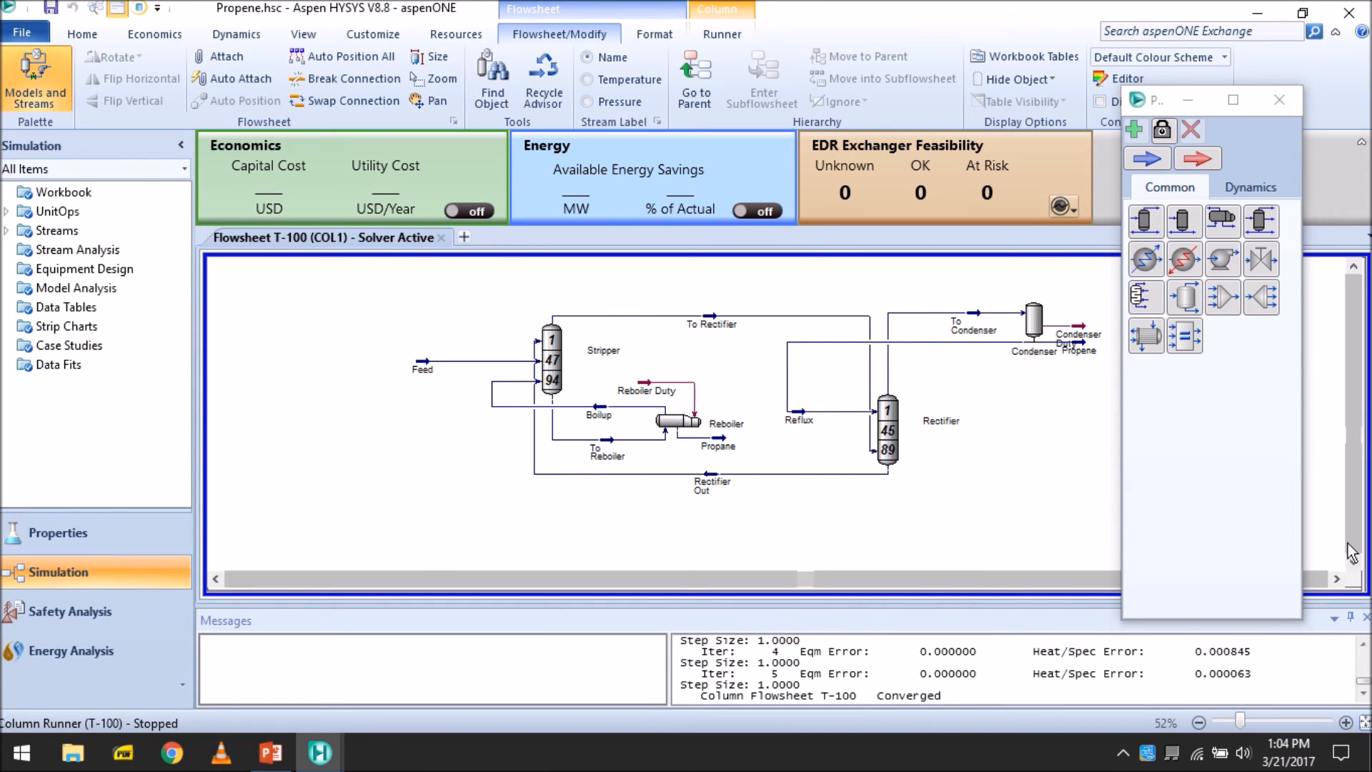
{"action": "left_click", "coordinate": [1334, 579]}
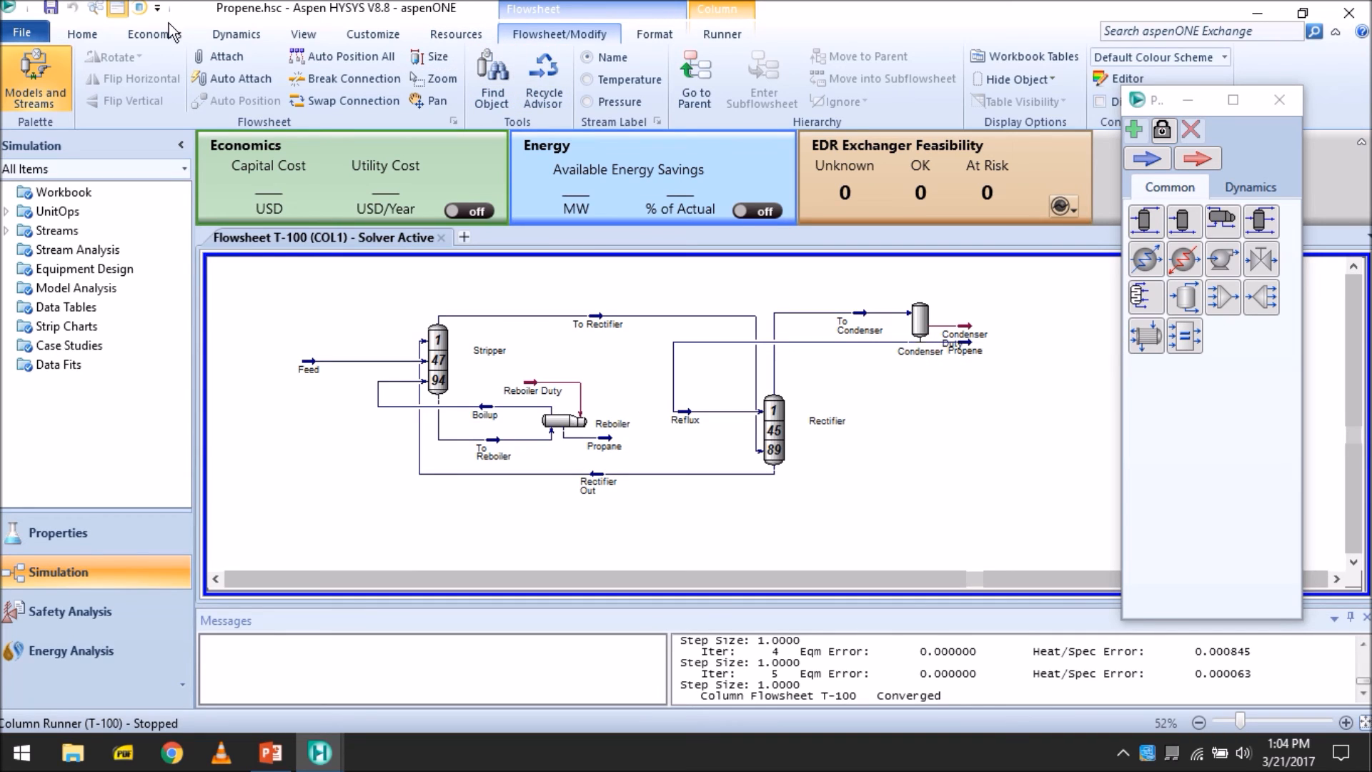
{"action": "left_click", "coordinate": [104, 33]}
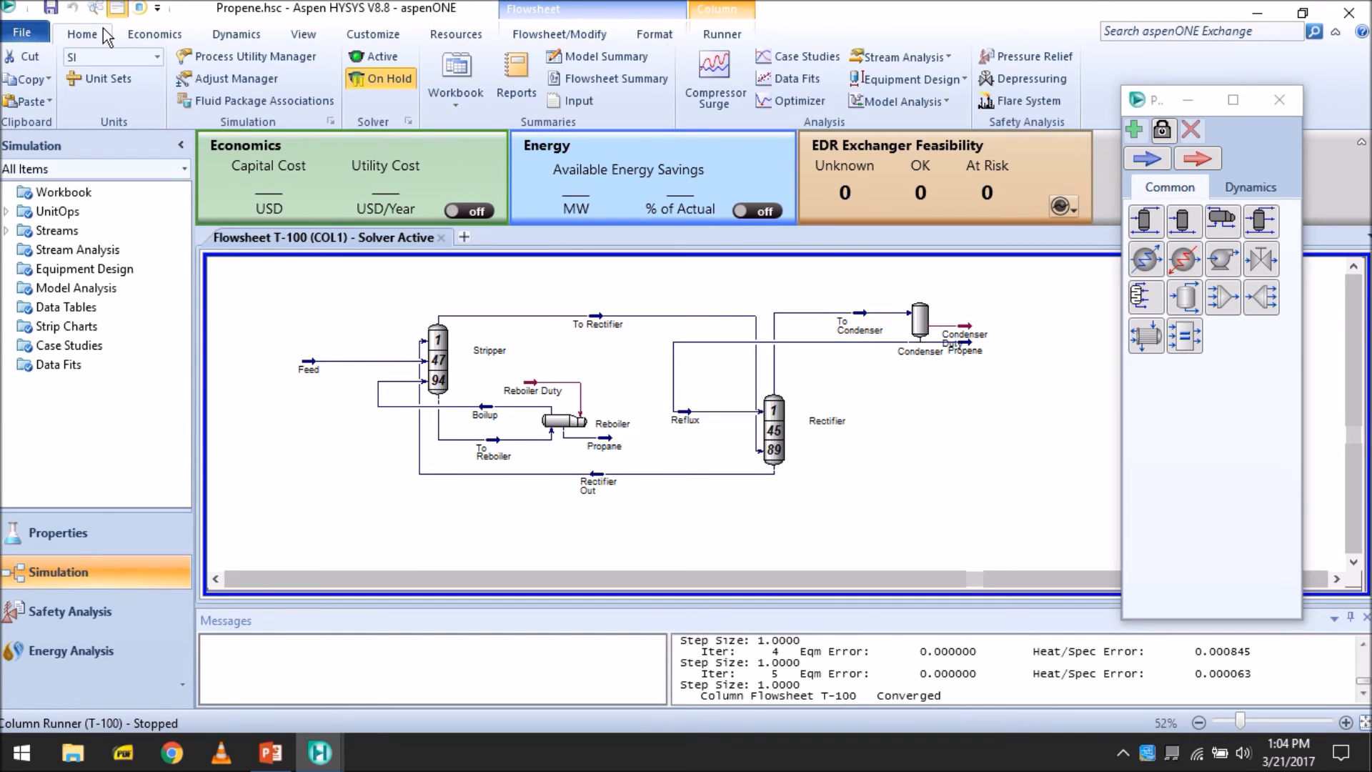
{"action": "left_click", "coordinate": [456, 68]}
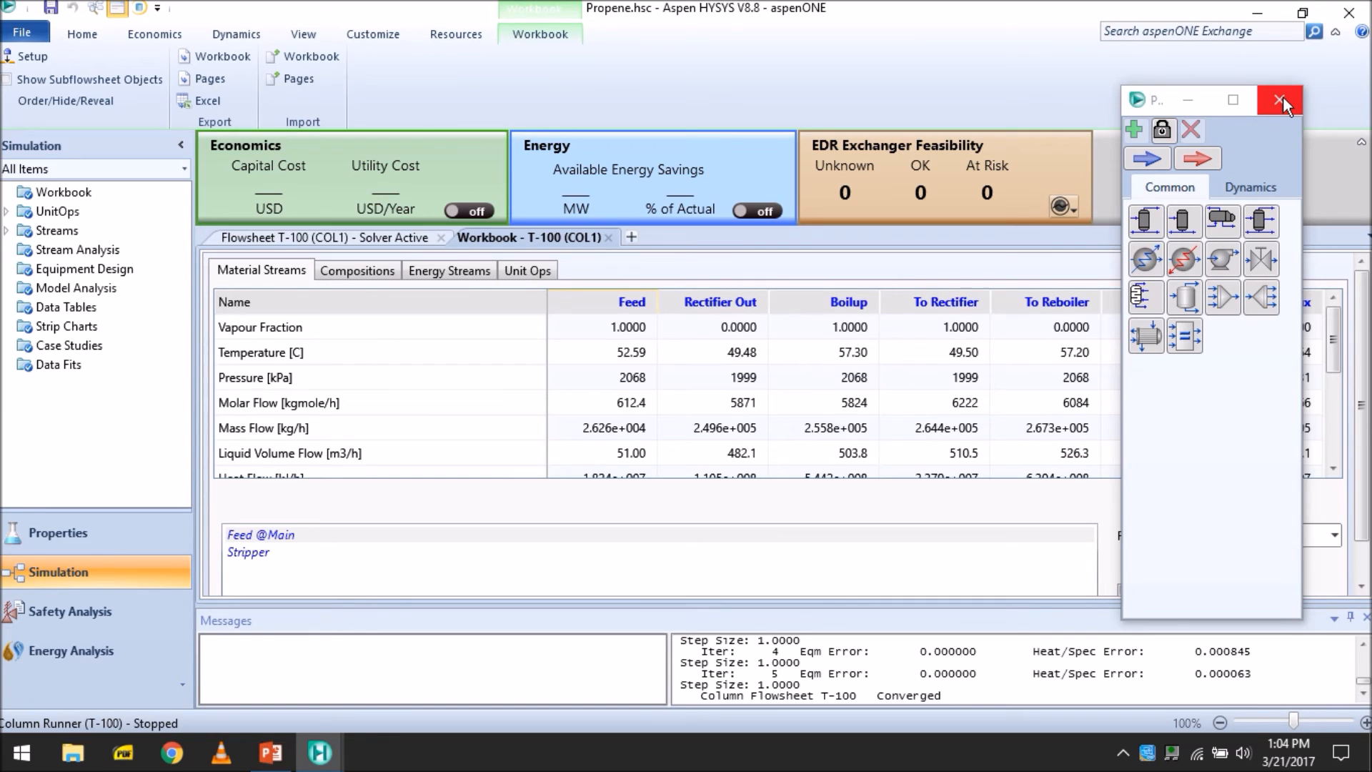
{"action": "left_click", "coordinate": [336, 752]}
{"action": "mouse_move", "coordinate": [429, 682]}
{"action": "left_click", "coordinate": [449, 273]}
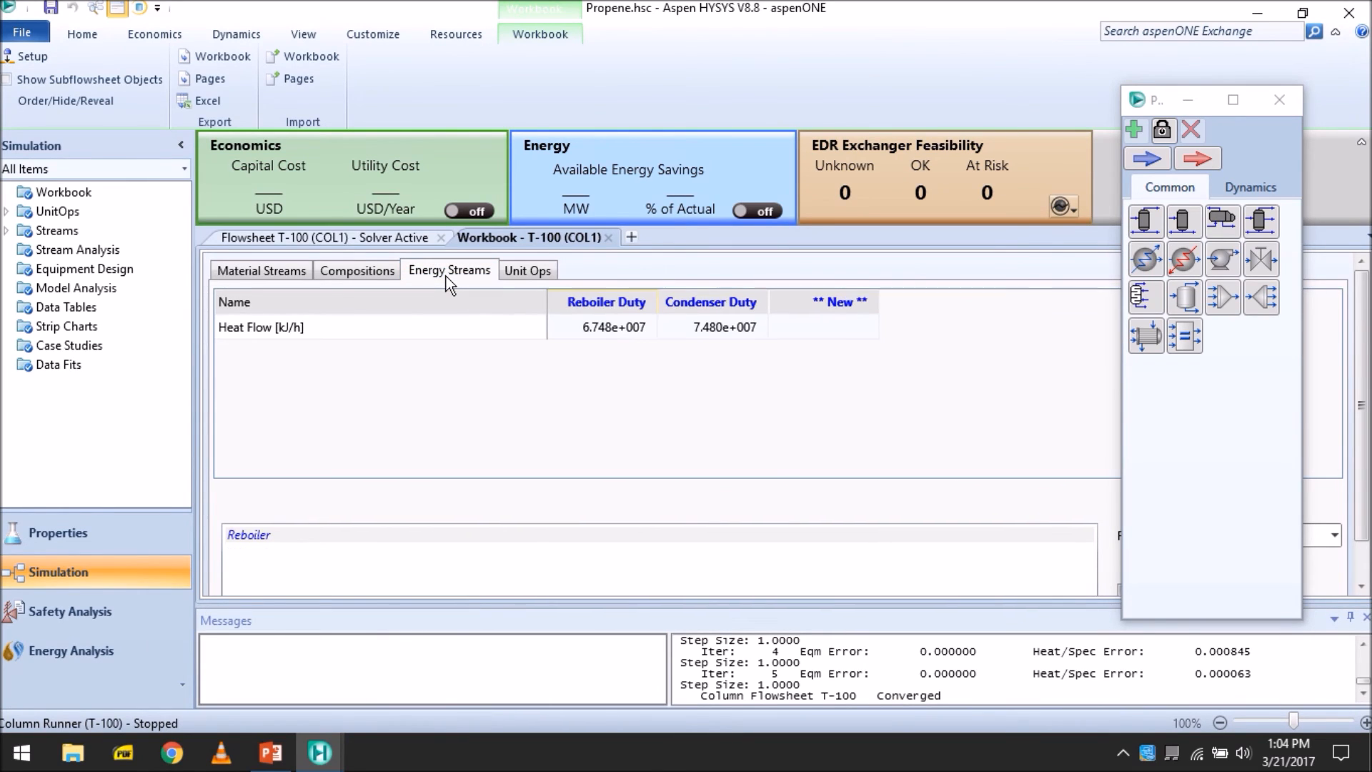
Examine the component mole fractions of the Feed, Rectifier Out, Boilup and To Rectifier streams in the workbook.
{"action": "left_click", "coordinate": [374, 276]}
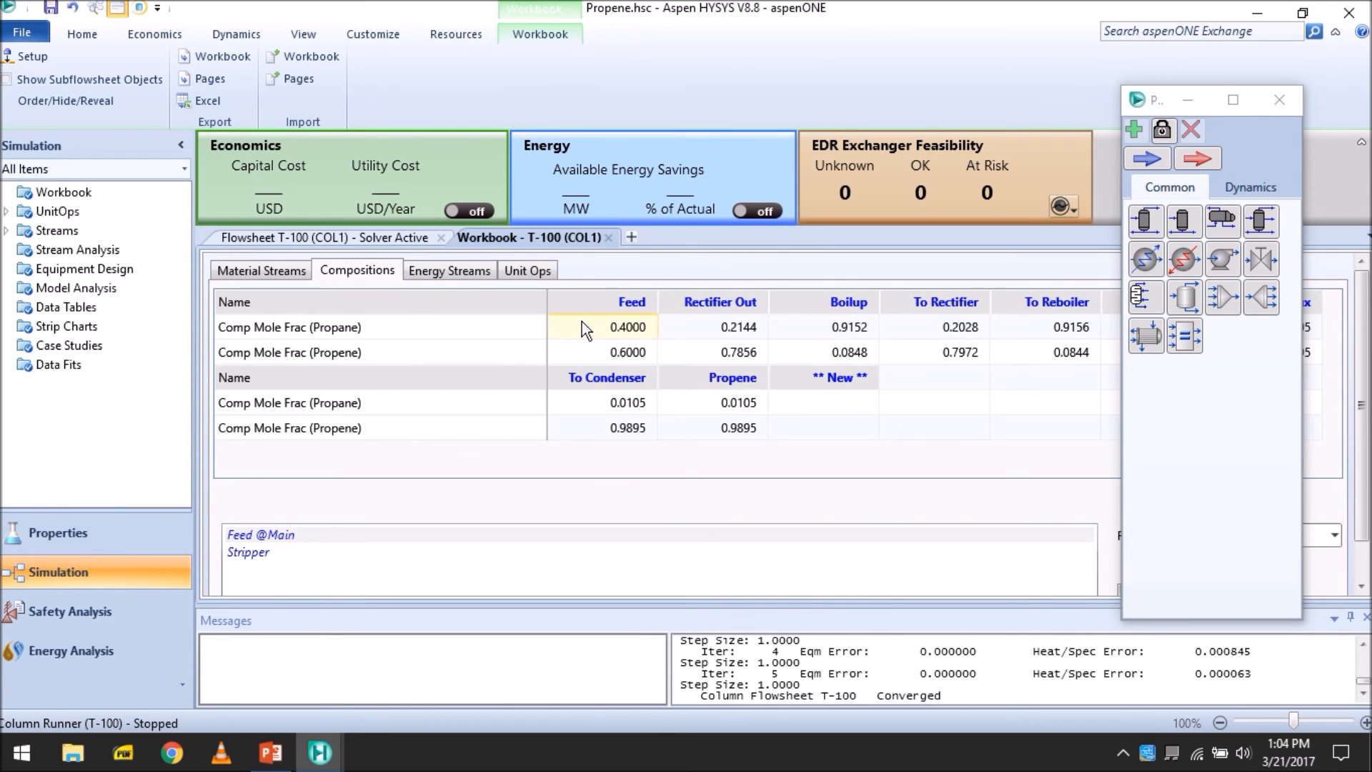
{"action": "left_click", "coordinate": [598, 354]}
{"action": "left_click", "coordinate": [695, 332]}
{"action": "left_click", "coordinate": [720, 355]}
{"action": "left_click", "coordinate": [830, 354]}
{"action": "left_click", "coordinate": [841, 327]}
{"action": "left_click", "coordinate": [953, 327]}
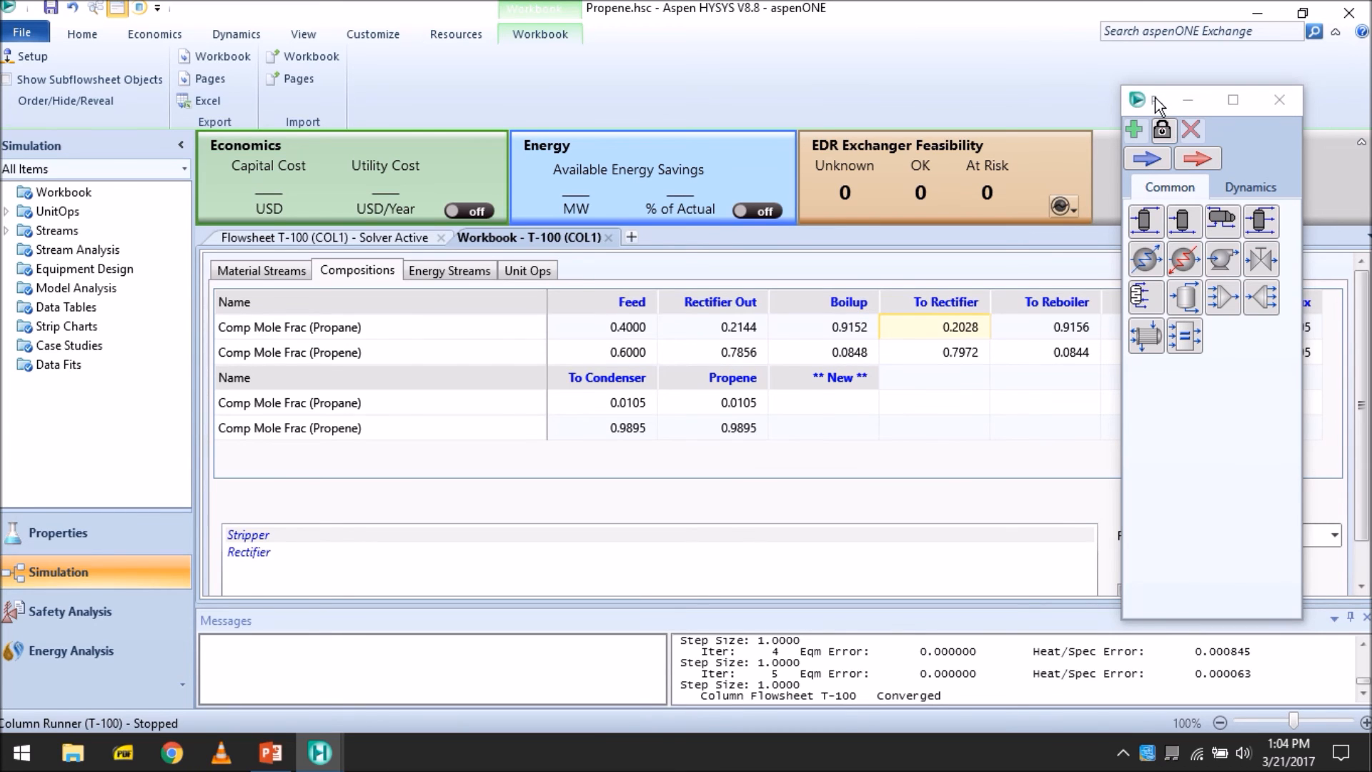
Move the floating palette off the compositions table and examine the mole fractions of the To Reboiler, Propane and Reflux streams.
{"action": "left_click_drag", "start_coordinate": [1155, 104], "coordinate": [580, 116]}
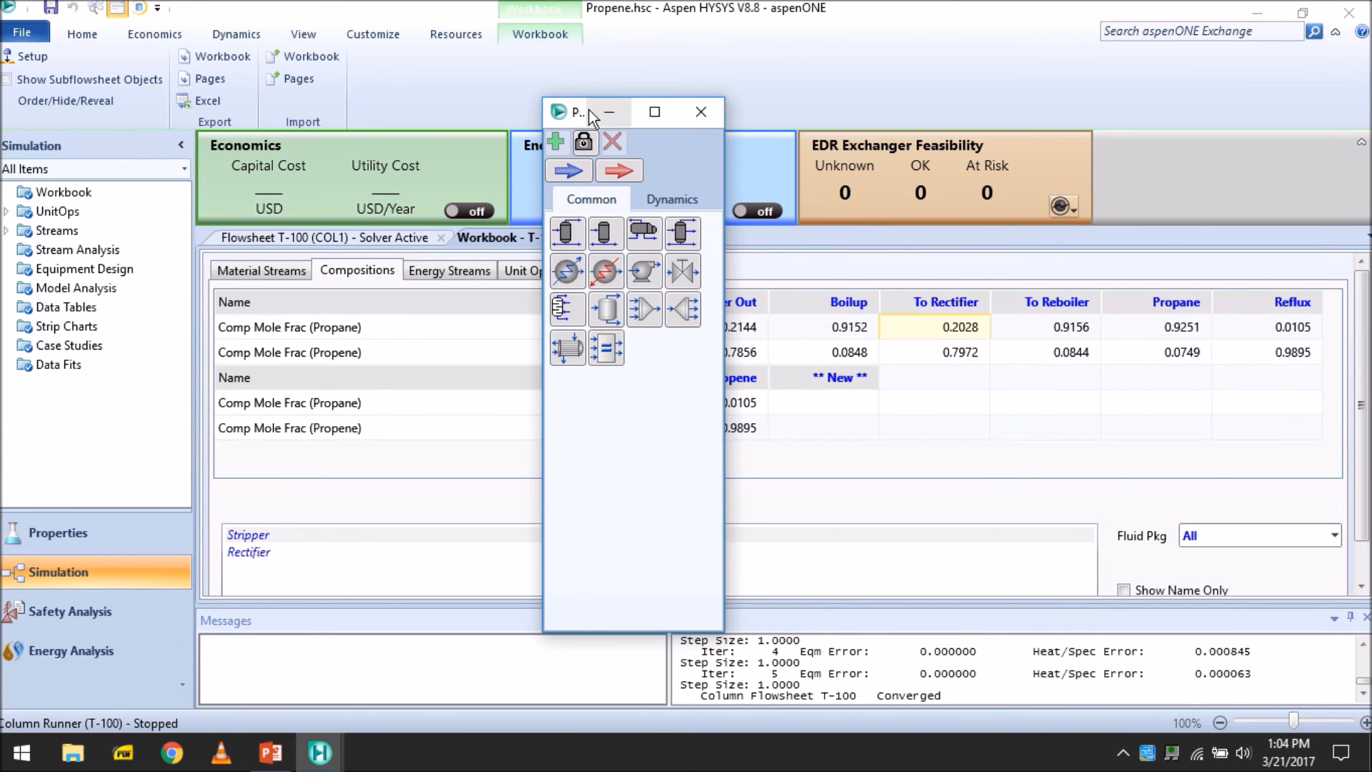
{"action": "left_click_drag", "start_coordinate": [580, 109], "coordinate": [57, 108]}
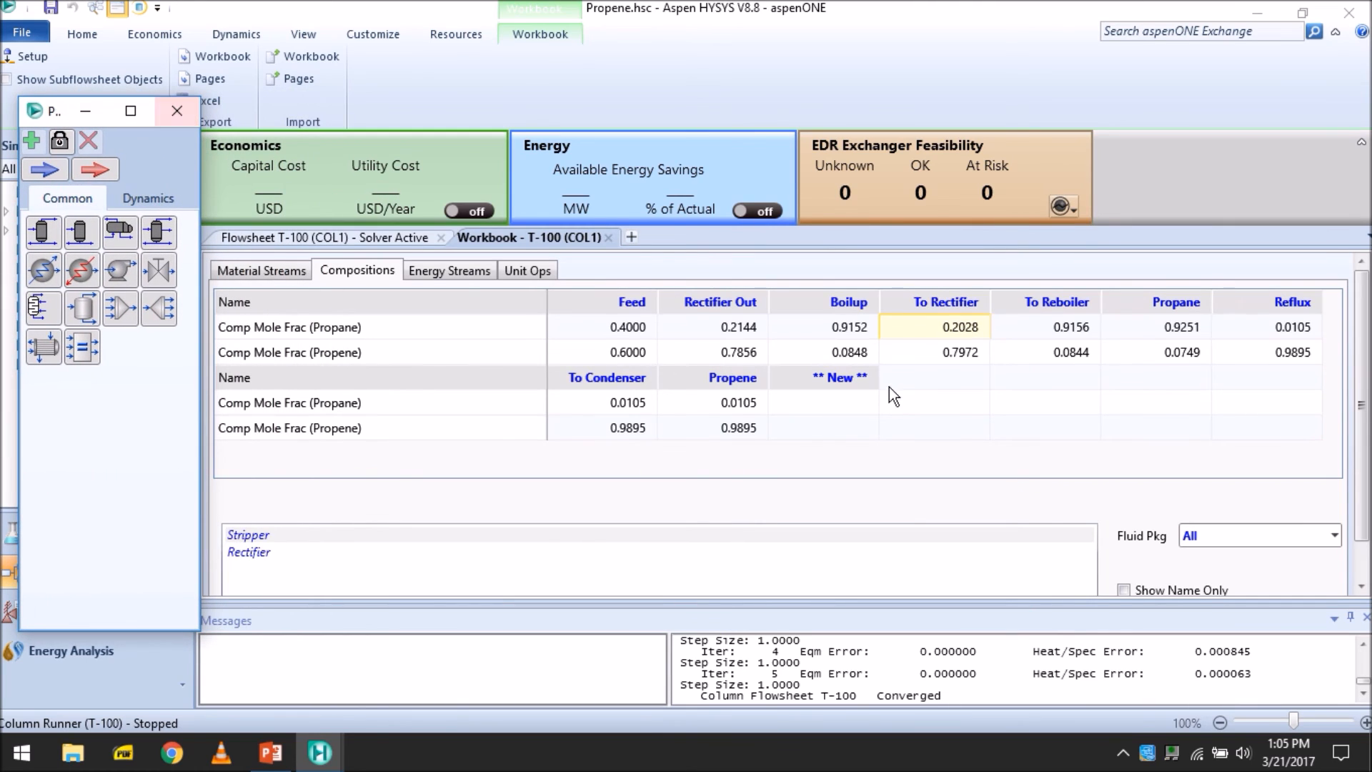
{"action": "left_click", "coordinate": [1069, 327]}
{"action": "left_click", "coordinate": [1131, 323]}
{"action": "left_click", "coordinate": [1241, 322]}
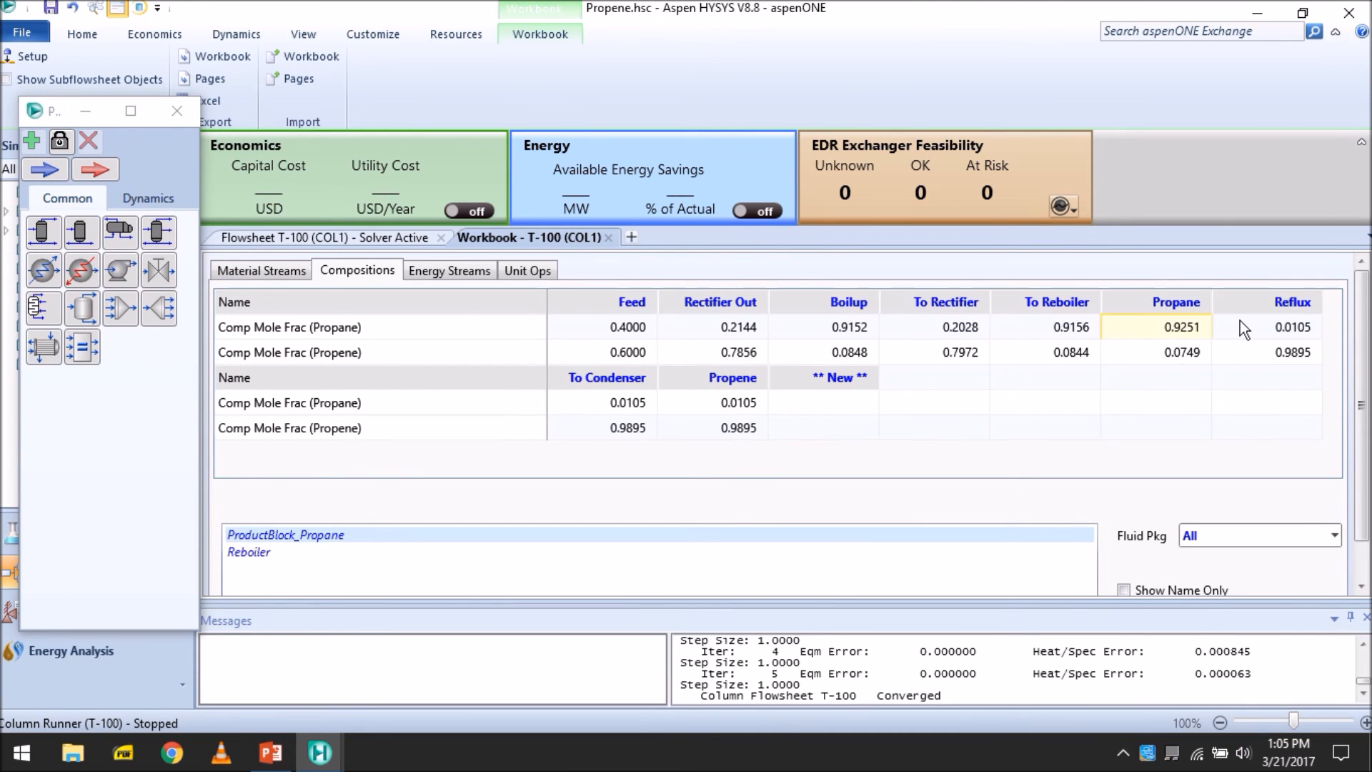
{"action": "left_click", "coordinate": [1244, 351]}
{"action": "left_click", "coordinate": [1165, 355]}
{"action": "left_click", "coordinate": [1008, 352]}
{"action": "left_click", "coordinate": [771, 352]}
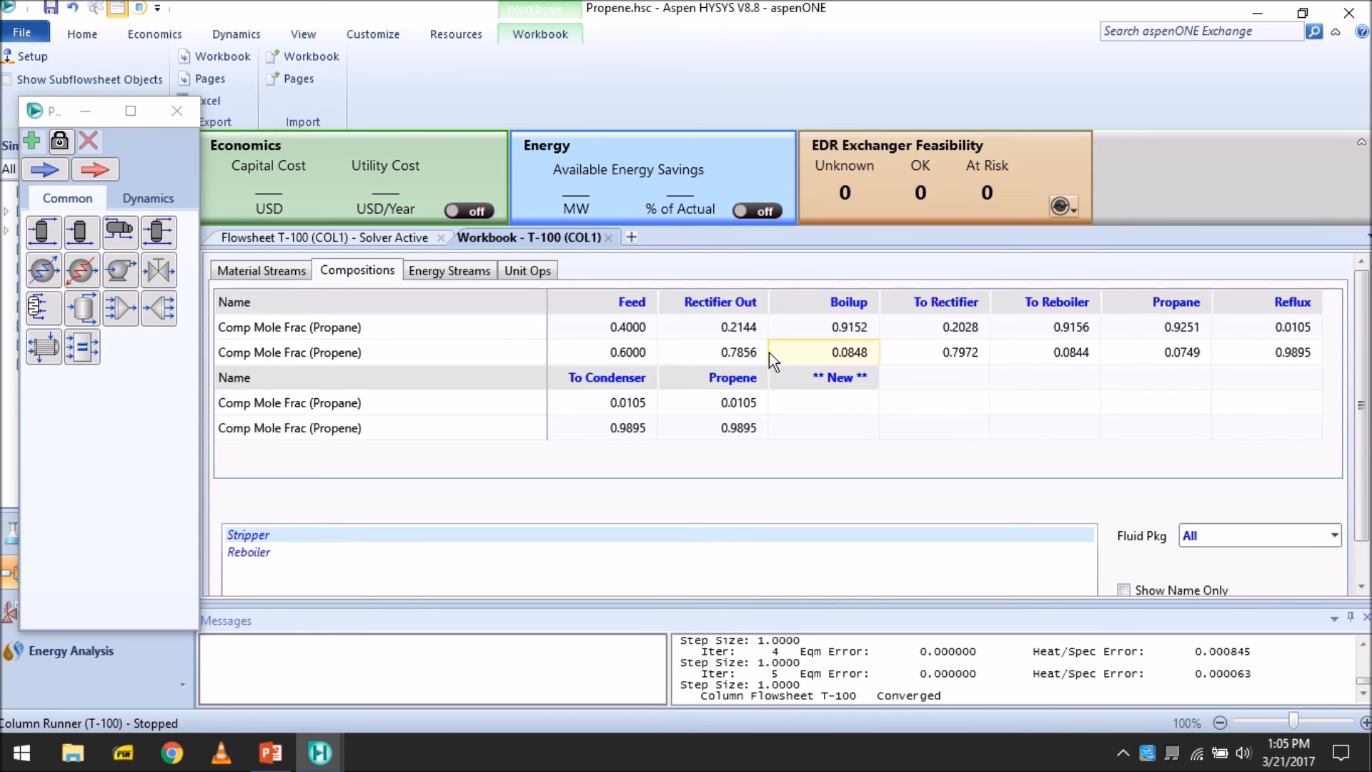
{"action": "scroll", "coordinate": [1361, 494], "scroll_direction": "down", "scroll_amount": 2}
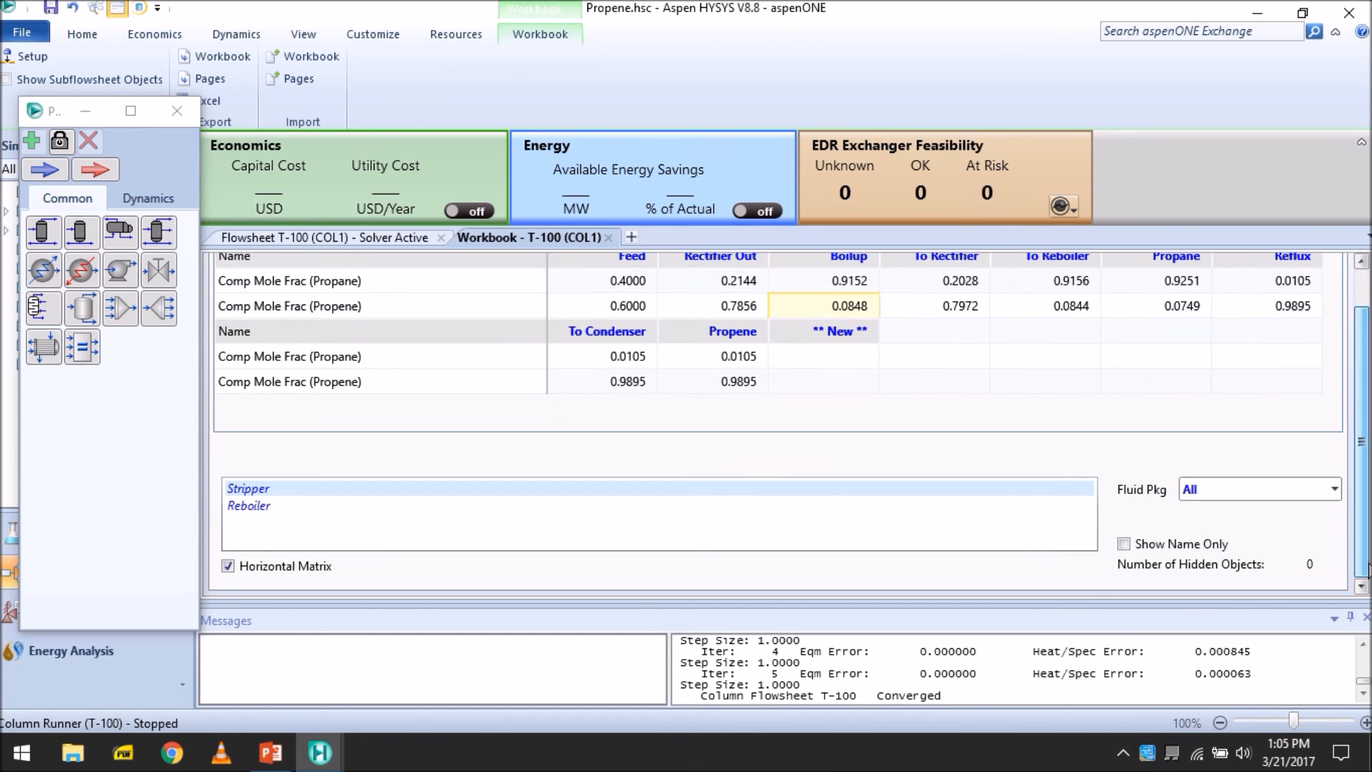
{"action": "left_click_drag", "start_coordinate": [1362, 503], "coordinate": [1339, 385]}
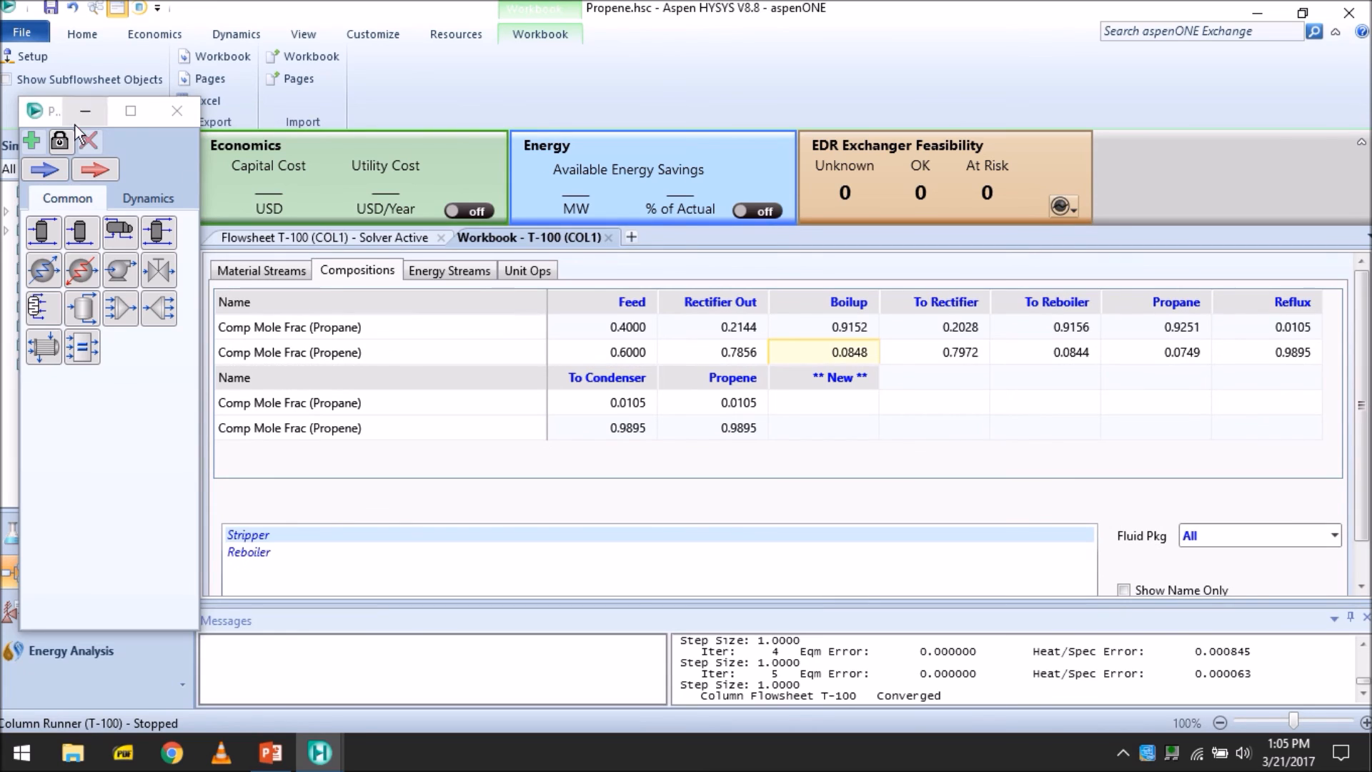
Move the palette aside and review the workbook's material streams, compositions, energy streams and unit operations in turn.
{"action": "left_click_drag", "start_coordinate": [51, 116], "coordinate": [1109, 213]}
{"action": "left_click_drag", "start_coordinate": [1107, 212], "coordinate": [1206, 107]}
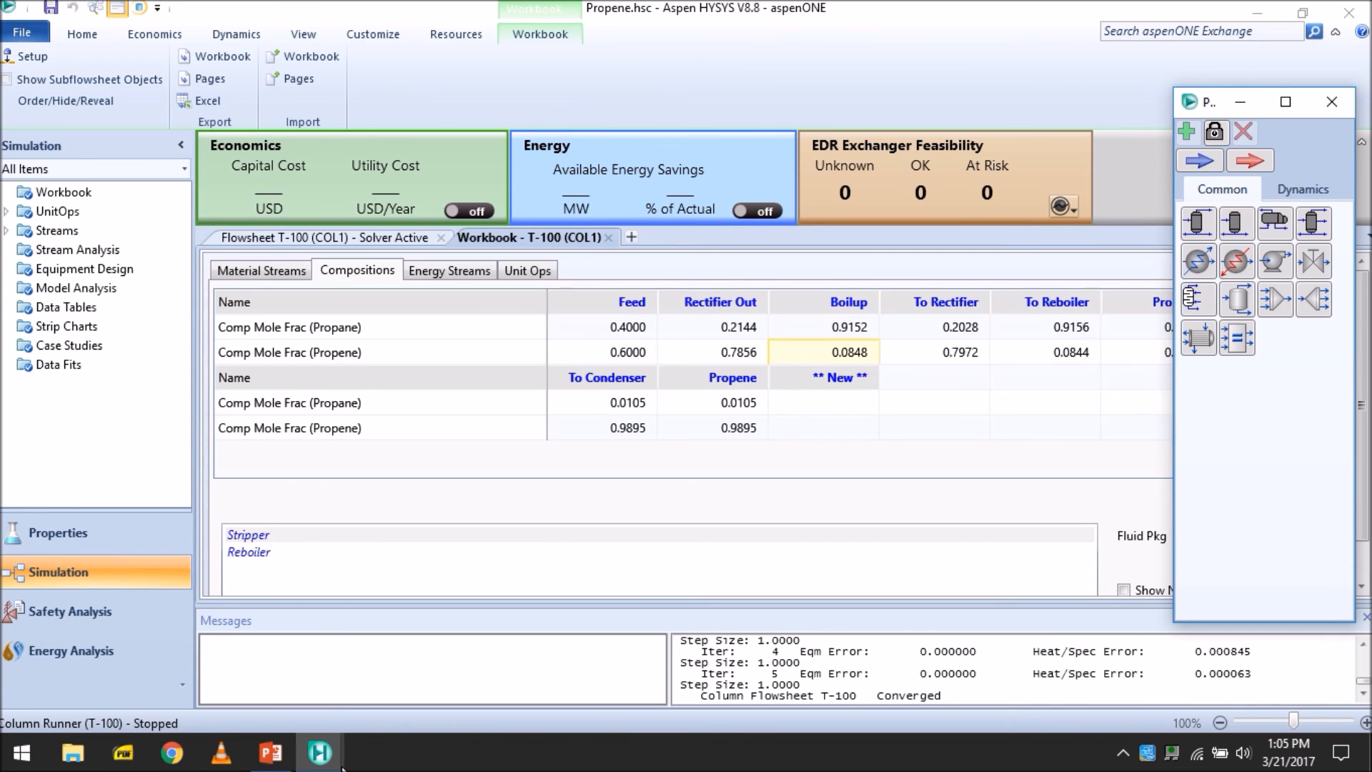
{"action": "left_click", "coordinate": [320, 753]}
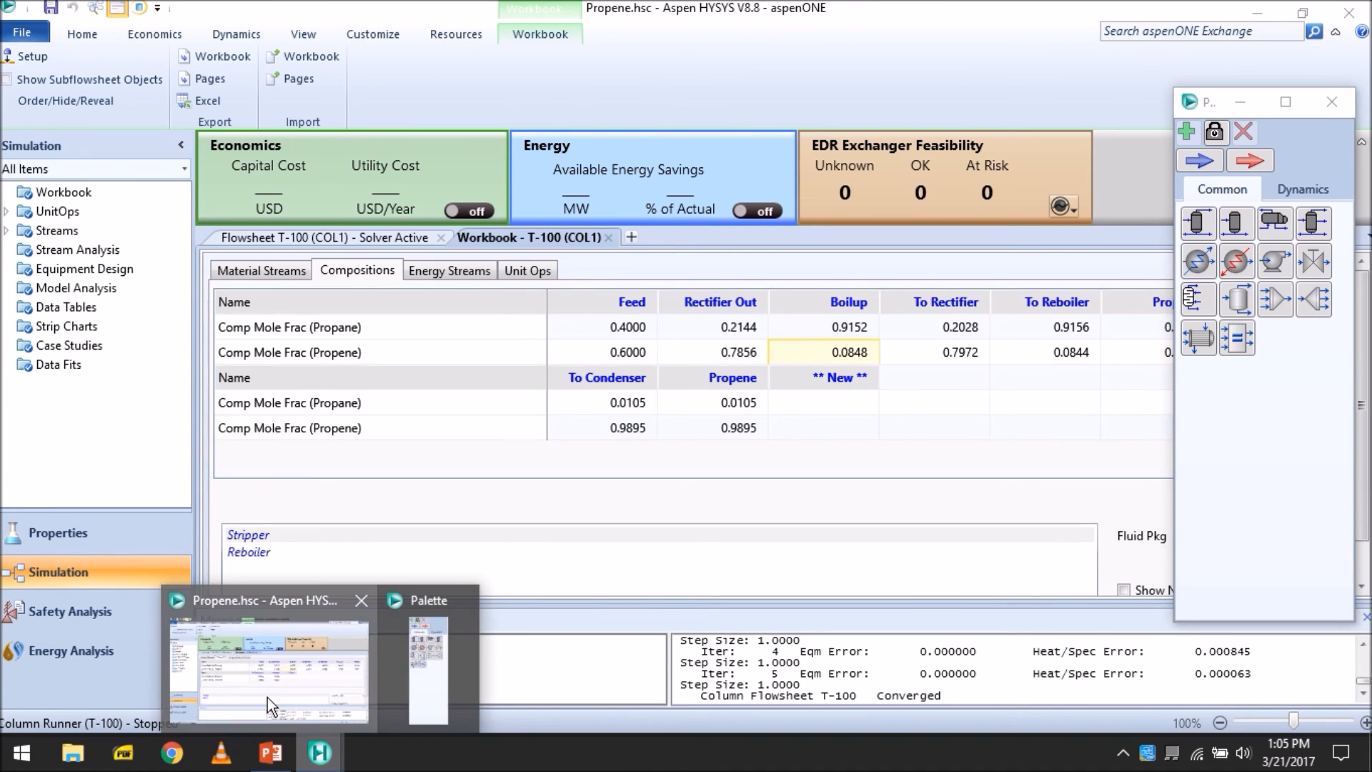
{"action": "left_click", "coordinate": [267, 698]}
{"action": "left_click", "coordinate": [259, 273]}
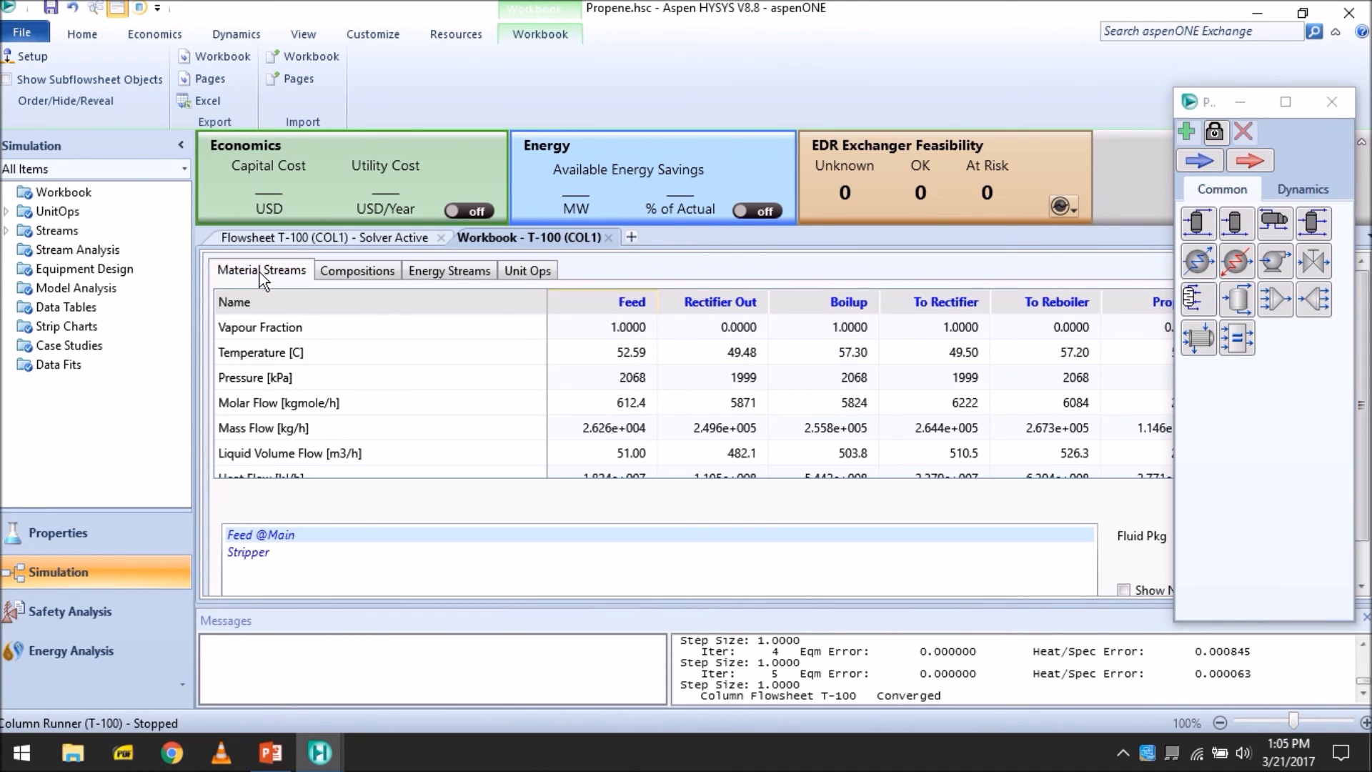
{"action": "left_click", "coordinate": [375, 273]}
{"action": "left_click", "coordinate": [448, 273]}
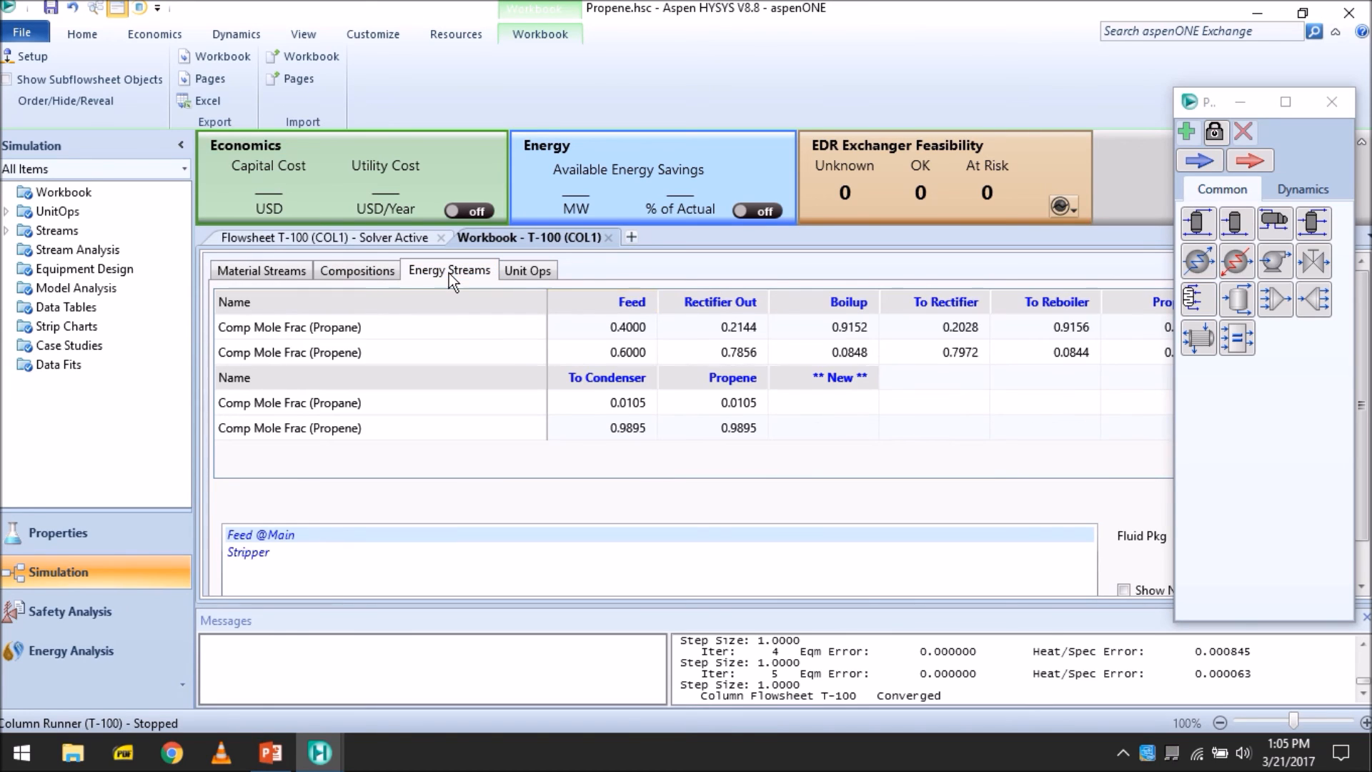
{"action": "left_click", "coordinate": [510, 275]}
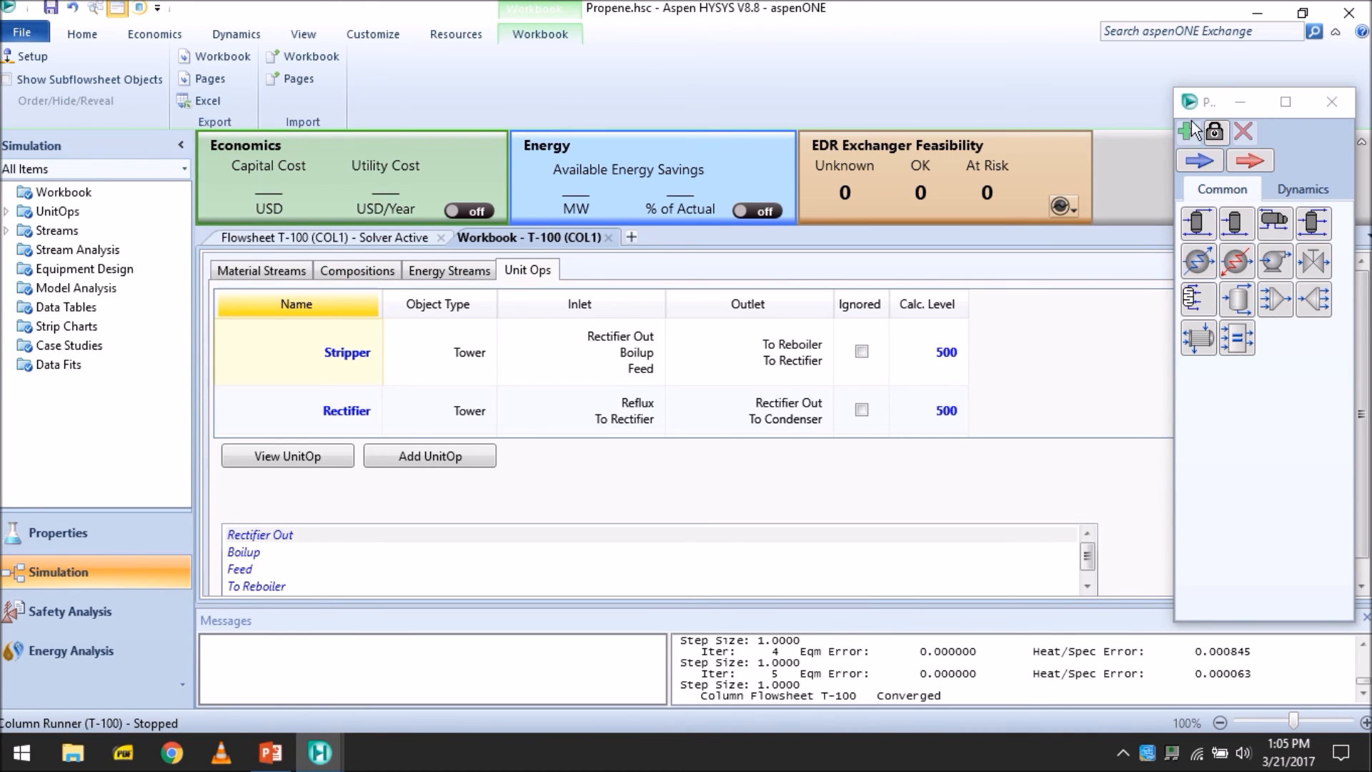
Move the palette clear of the unit operations table and return to the T-100 flowsheet.
{"action": "left_click_drag", "start_coordinate": [1211, 103], "coordinate": [29, 148]}
{"action": "left_click", "coordinate": [1371, 352]}
{"action": "mouse_move", "coordinate": [1334, 337]}
{"action": "left_mouse_down"}
{"action": "mouse_move", "coordinate": [1343, 418]}
{"action": "mouse_move", "coordinate": [1351, 356]}
{"action": "left_mouse_up"}
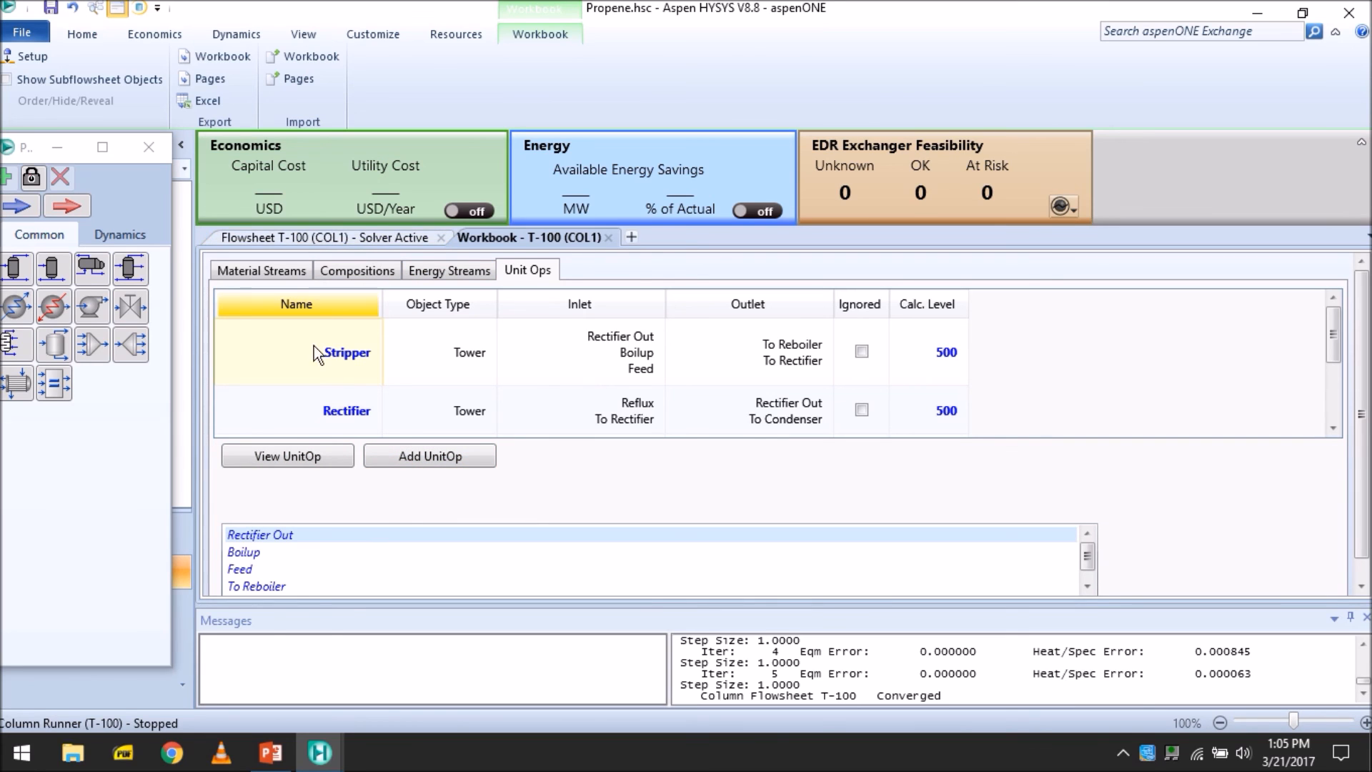
{"action": "left_click", "coordinate": [276, 242]}
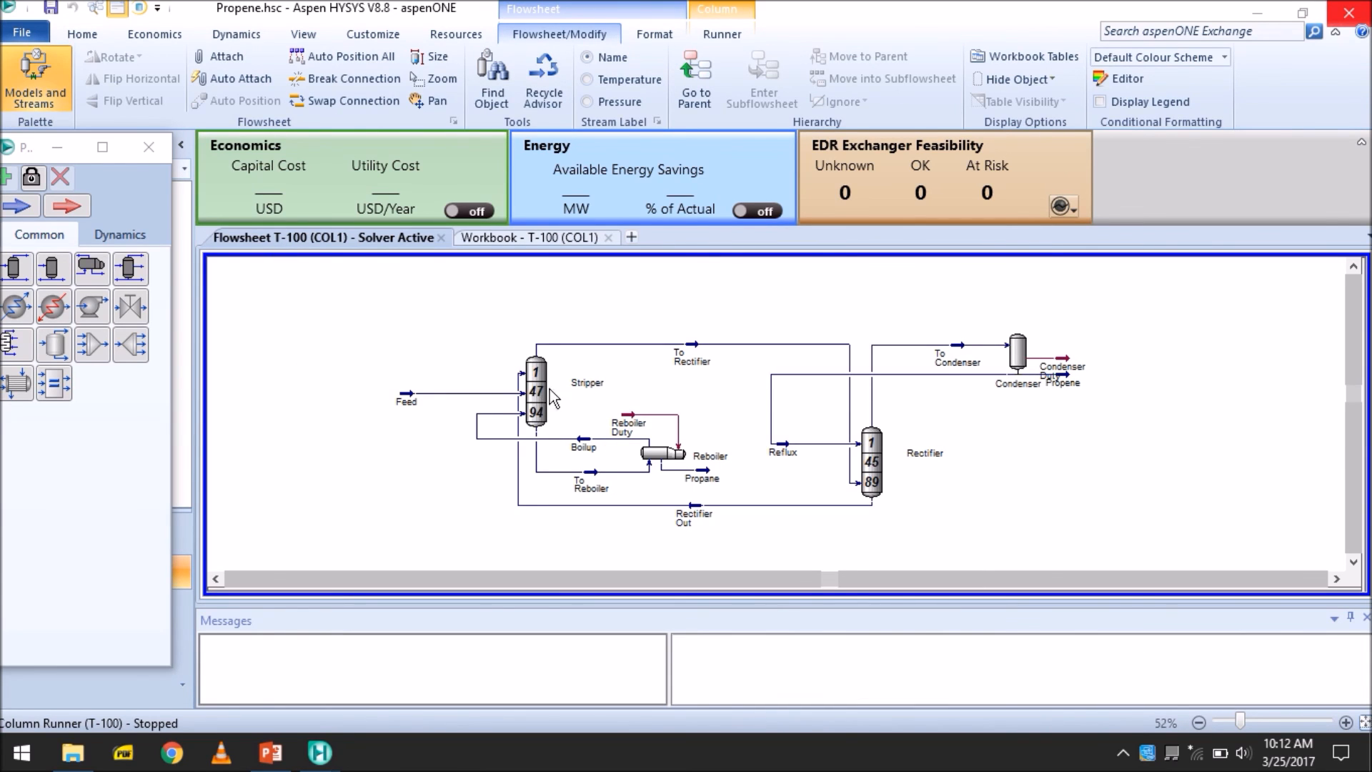
Move the Rectifier and the Condenser to the area above the Stripper in the flowsheet.
{"action": "scroll", "coordinate": [555, 398], "scroll_direction": "down", "scroll_amount": 3}
{"action": "left_click", "coordinate": [691, 447]}
{"action": "left_click_drag", "start_coordinate": [691, 446], "coordinate": [353, 307]}
{"action": "left_click_drag", "start_coordinate": [786, 365], "coordinate": [449, 285]}
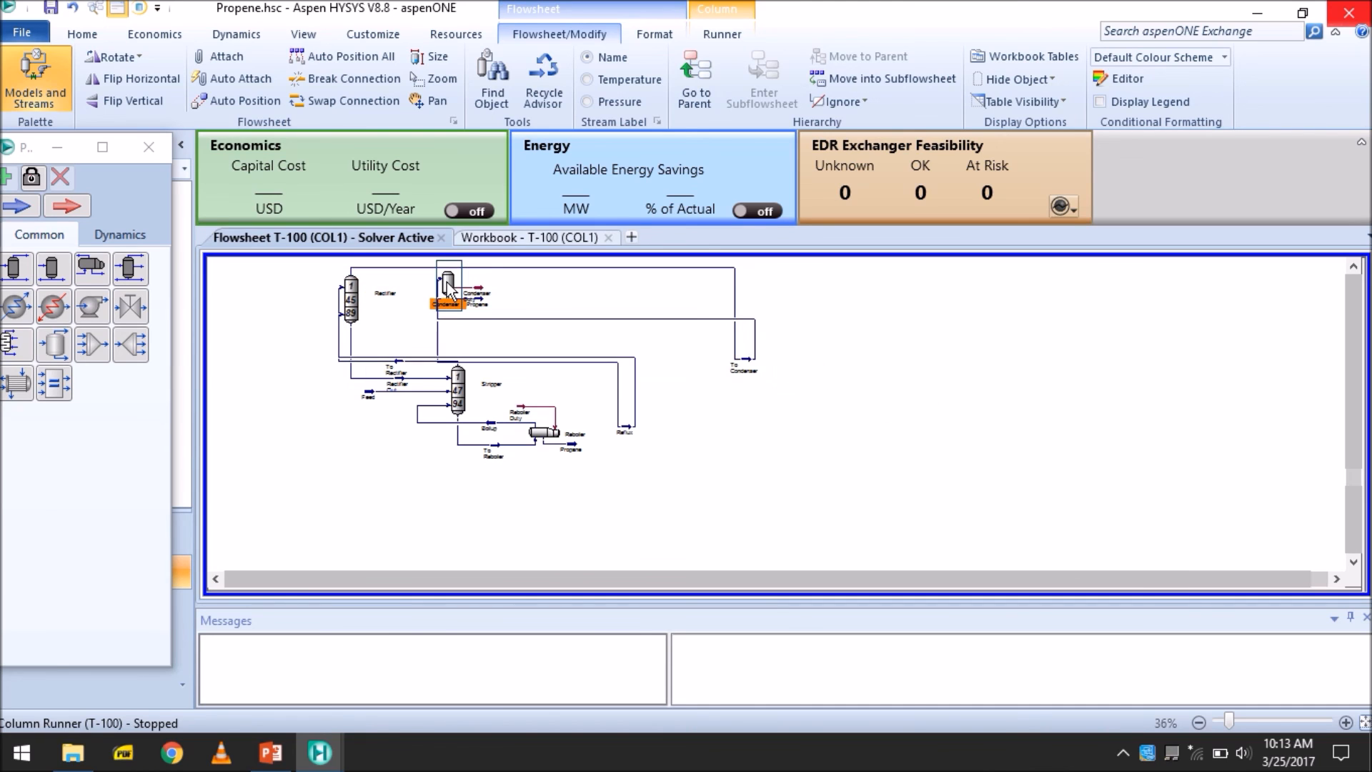
Place the To Condenser stream between the Rectifier and the Condenser, and the Reflux stream just below the Condenser.
{"action": "left_click_drag", "start_coordinate": [738, 358], "coordinate": [385, 283]}
{"action": "left_click_drag", "start_coordinate": [449, 310], "coordinate": [437, 283]}
{"action": "left_click", "coordinate": [509, 310]}
{"action": "left_click_drag", "start_coordinate": [624, 452], "coordinate": [446, 335]}
{"action": "scroll", "coordinate": [460, 338], "scroll_direction": "up", "scroll_amount": 1}
{"action": "left_click", "coordinate": [480, 328]}
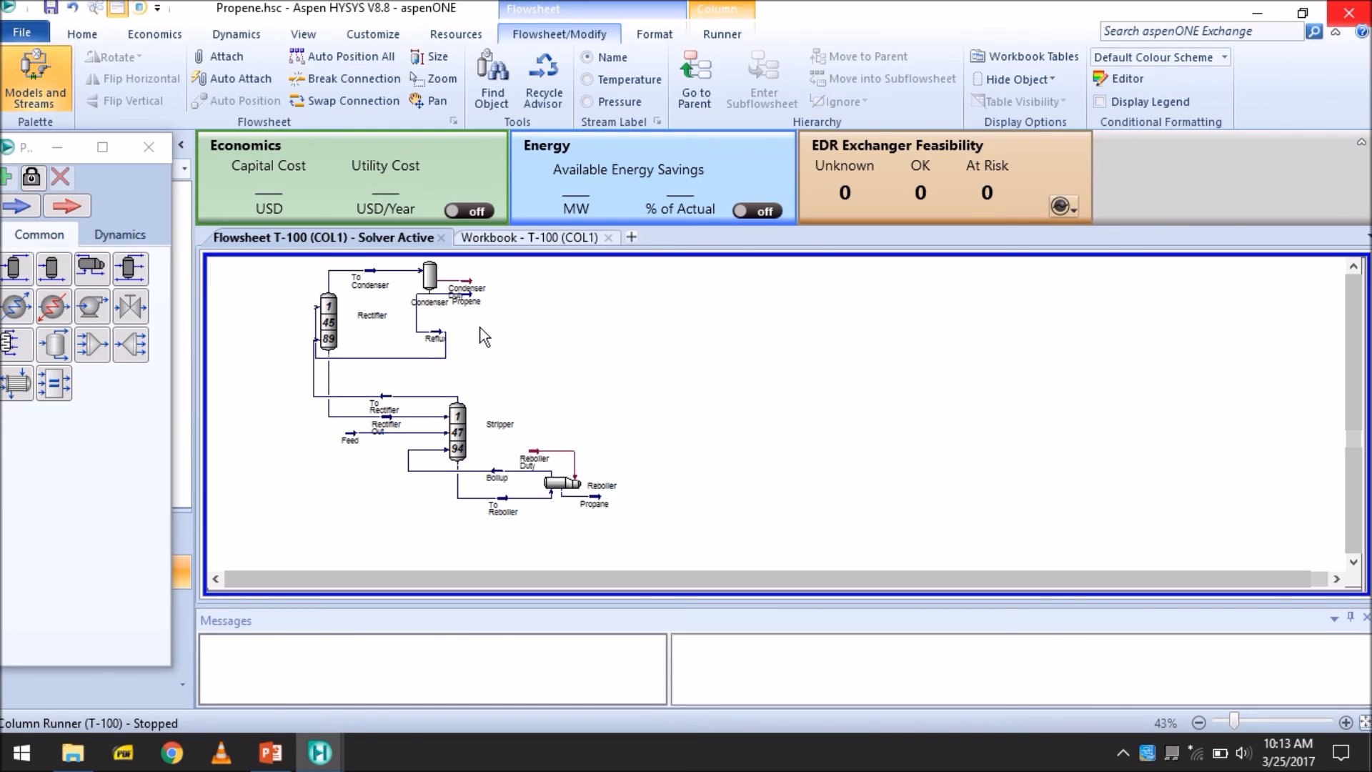
Rotate the Reflux stream so it points downward and position it between the Rectifier and the Condenser.
{"action": "left_click", "coordinate": [433, 337]}
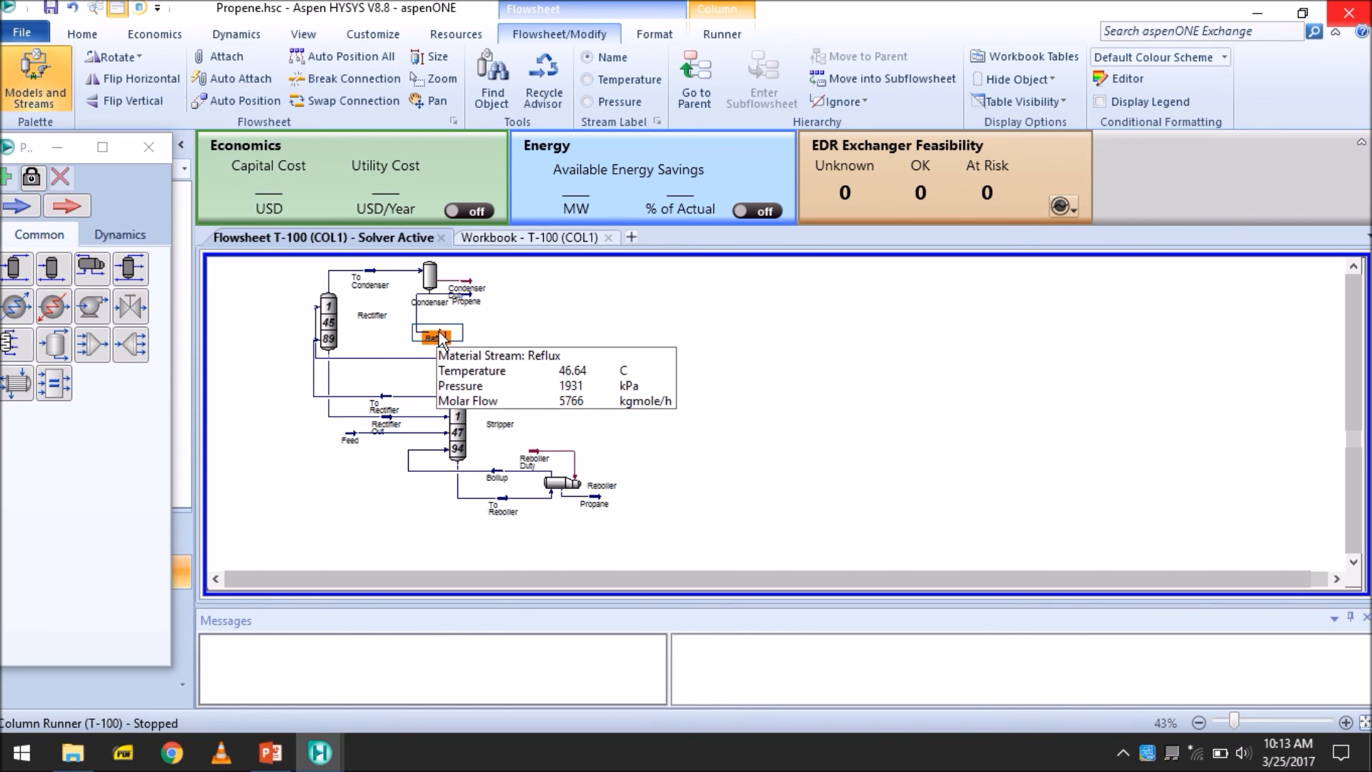
{"action": "double_click", "coordinate": [326, 326]}
{"action": "left_click", "coordinate": [819, 41]}
{"action": "left_click", "coordinate": [722, 40]}
{"action": "left_click", "coordinate": [656, 37]}
{"action": "left_click", "coordinate": [436, 337]}
{"action": "left_click", "coordinate": [560, 34]}
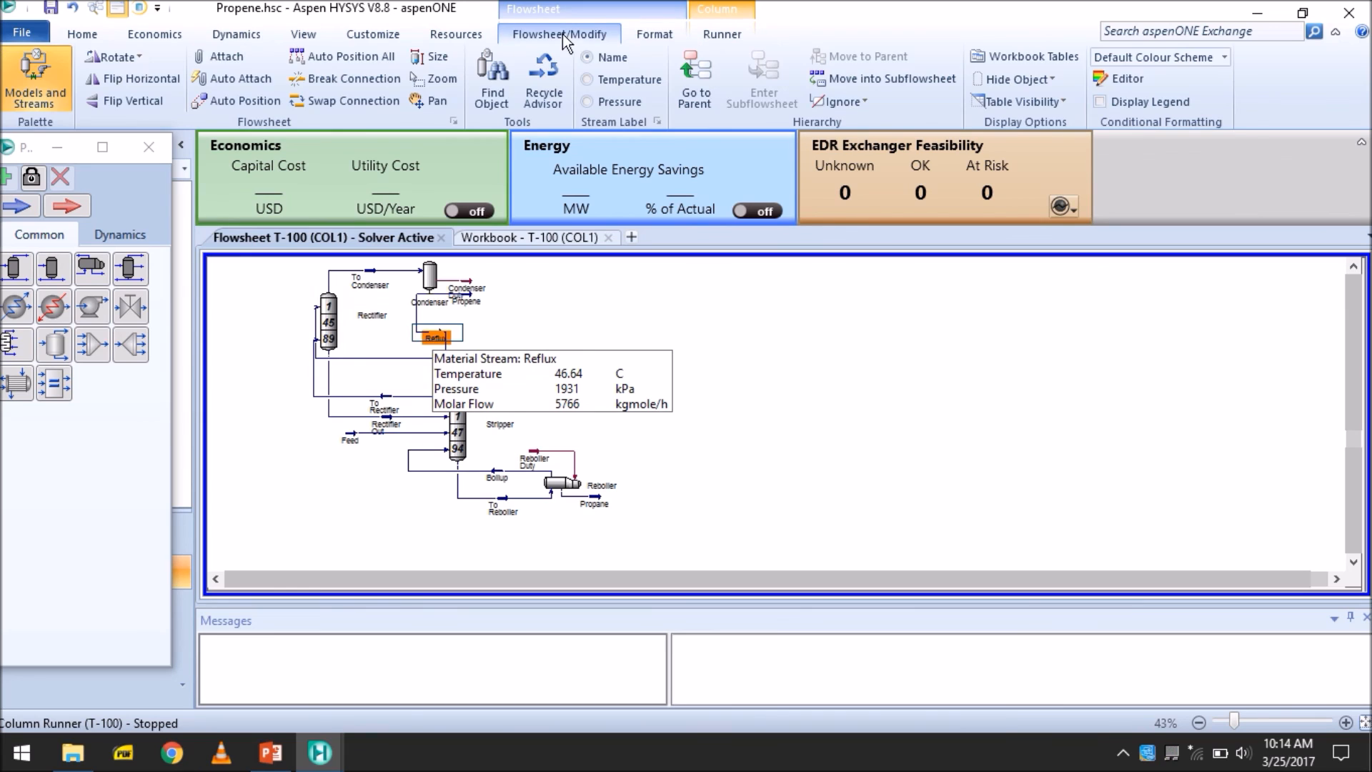
{"action": "left_click", "coordinate": [113, 57]}
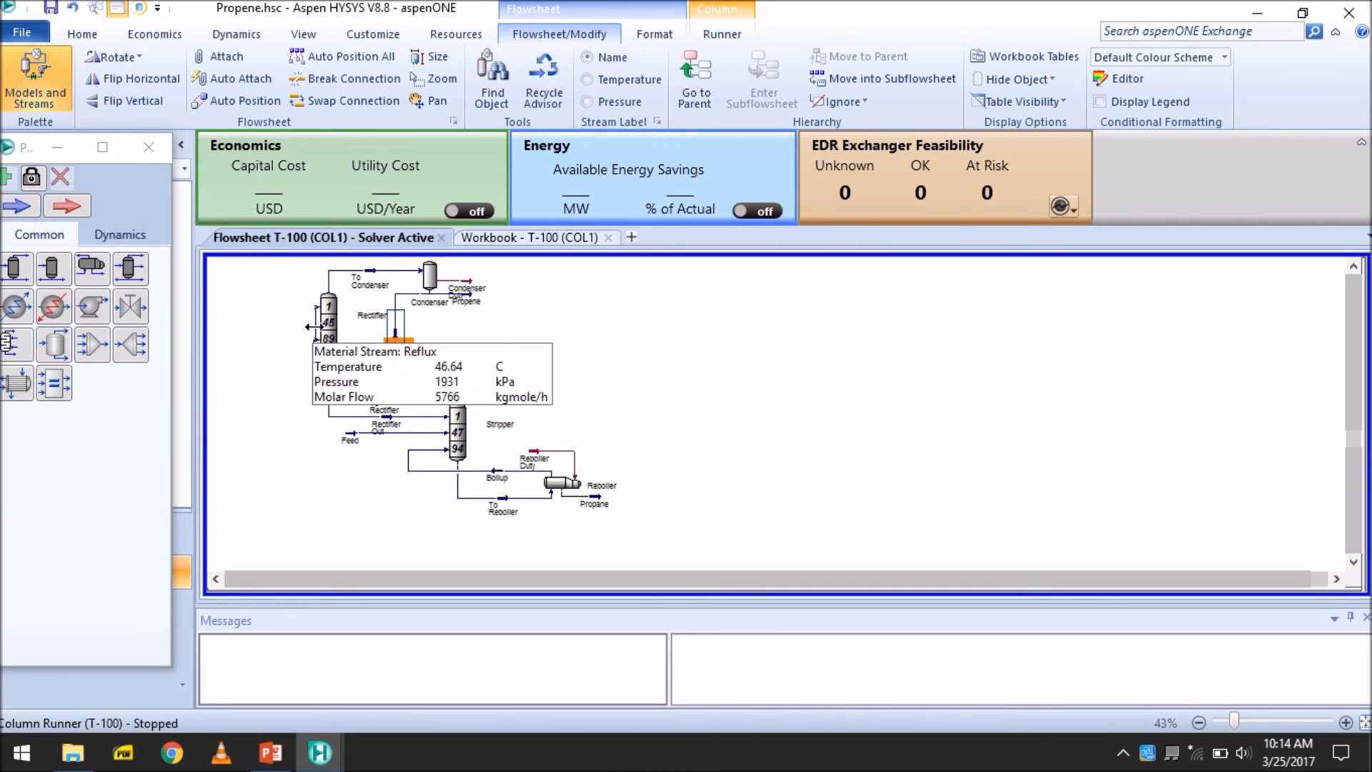
{"action": "left_click", "coordinate": [349, 383]}
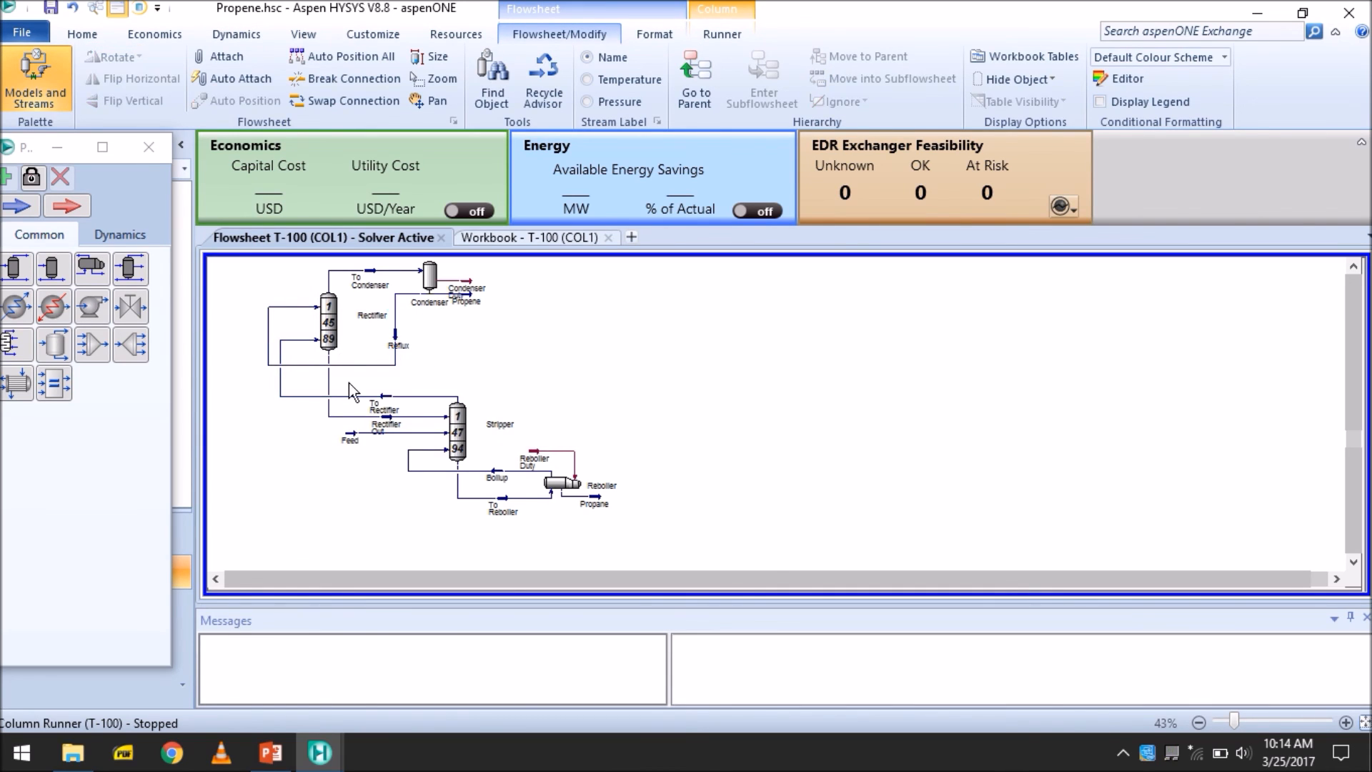
Move the Feed stream slightly farther away from the Stripper.
{"action": "left_click_drag", "start_coordinate": [351, 434], "coordinate": [334, 434]}
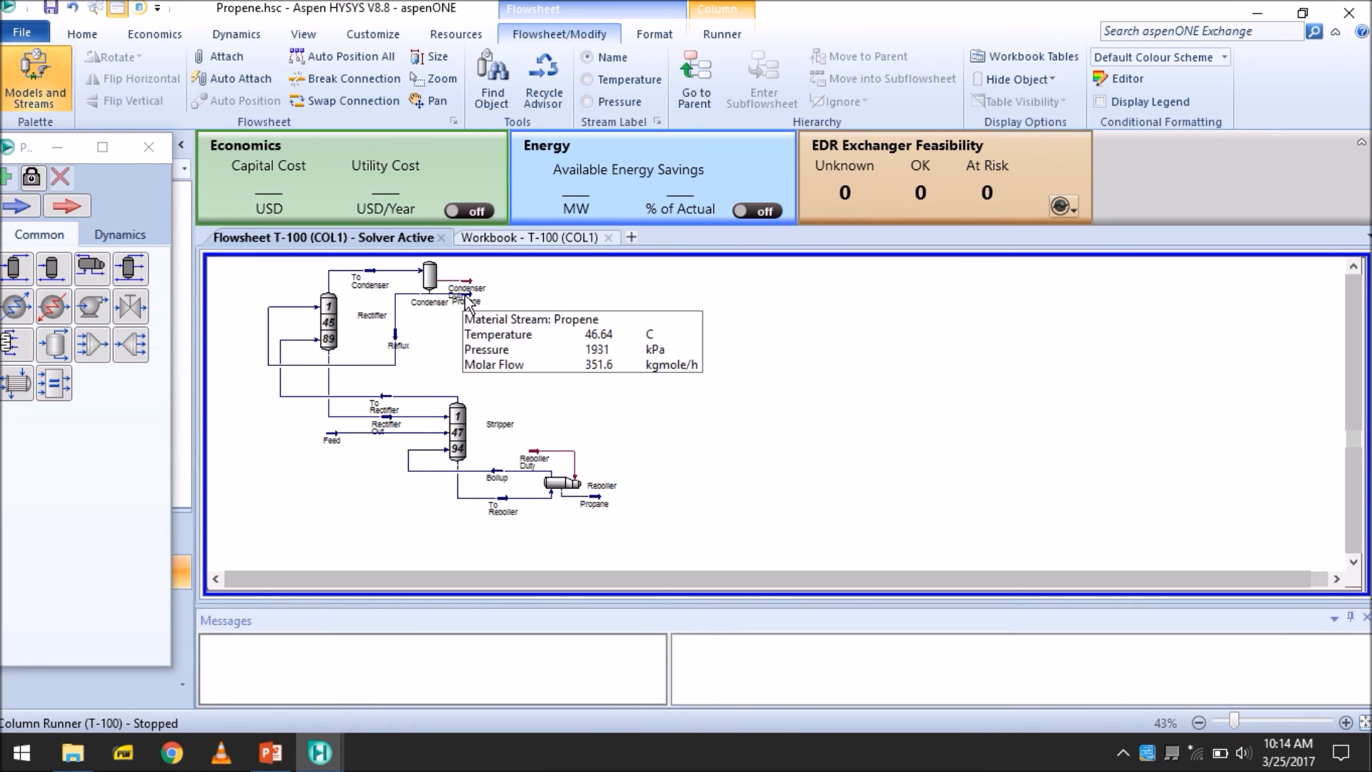
{"action": "left_click", "coordinate": [216, 579]}
{"action": "left_click", "coordinate": [1336, 579]}
{"action": "left_click", "coordinate": [1356, 267]}
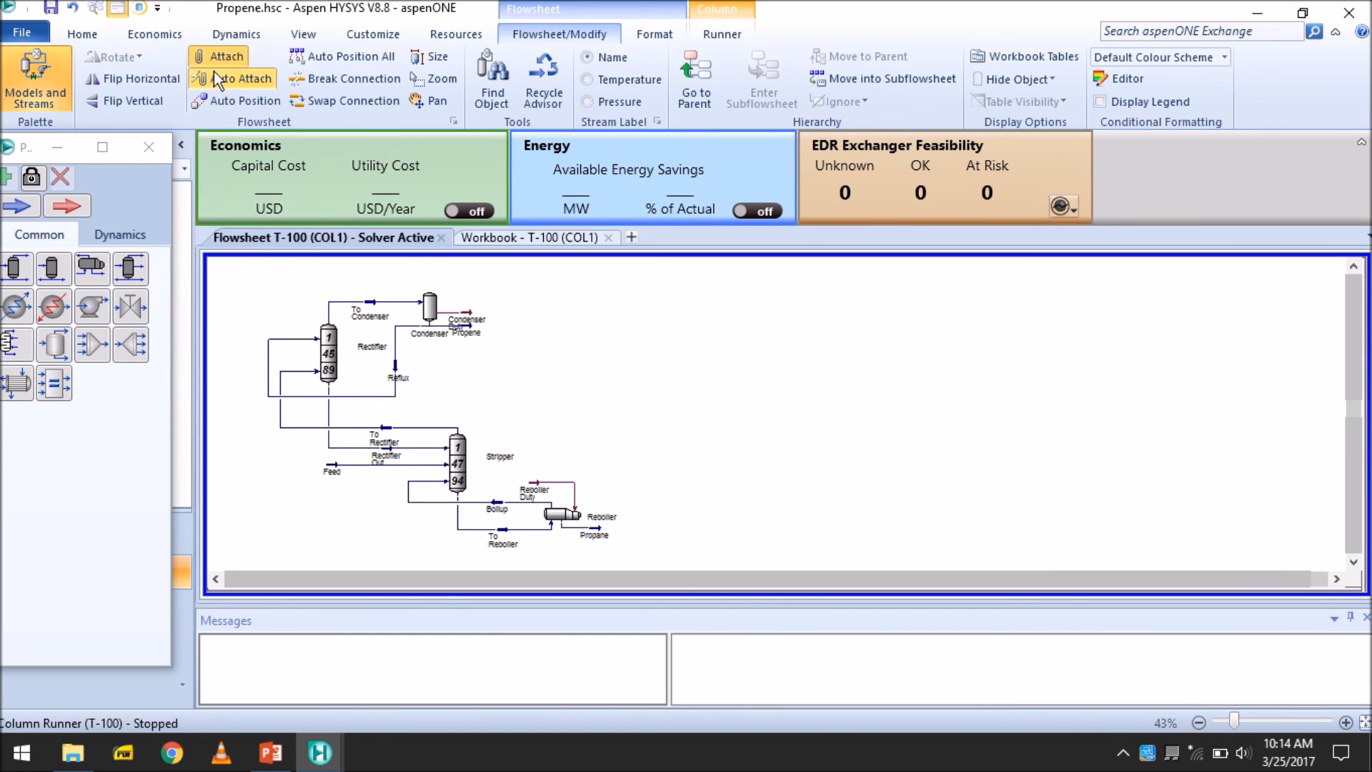
{"action": "left_click", "coordinate": [244, 58]}
{"action": "left_click_drag", "start_coordinate": [310, 339], "coordinate": [369, 342]}
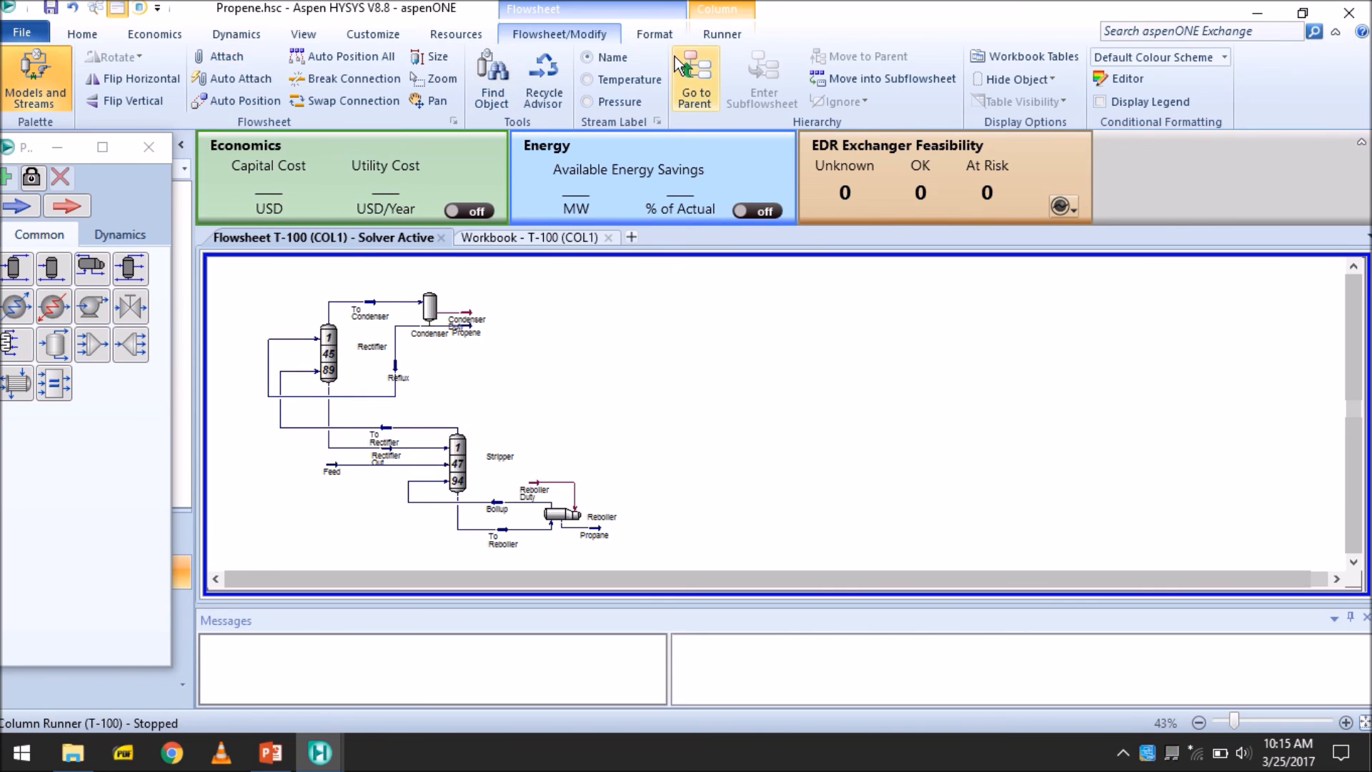
{"action": "left_click", "coordinate": [711, 36]}
{"action": "left_click", "coordinate": [561, 34]}
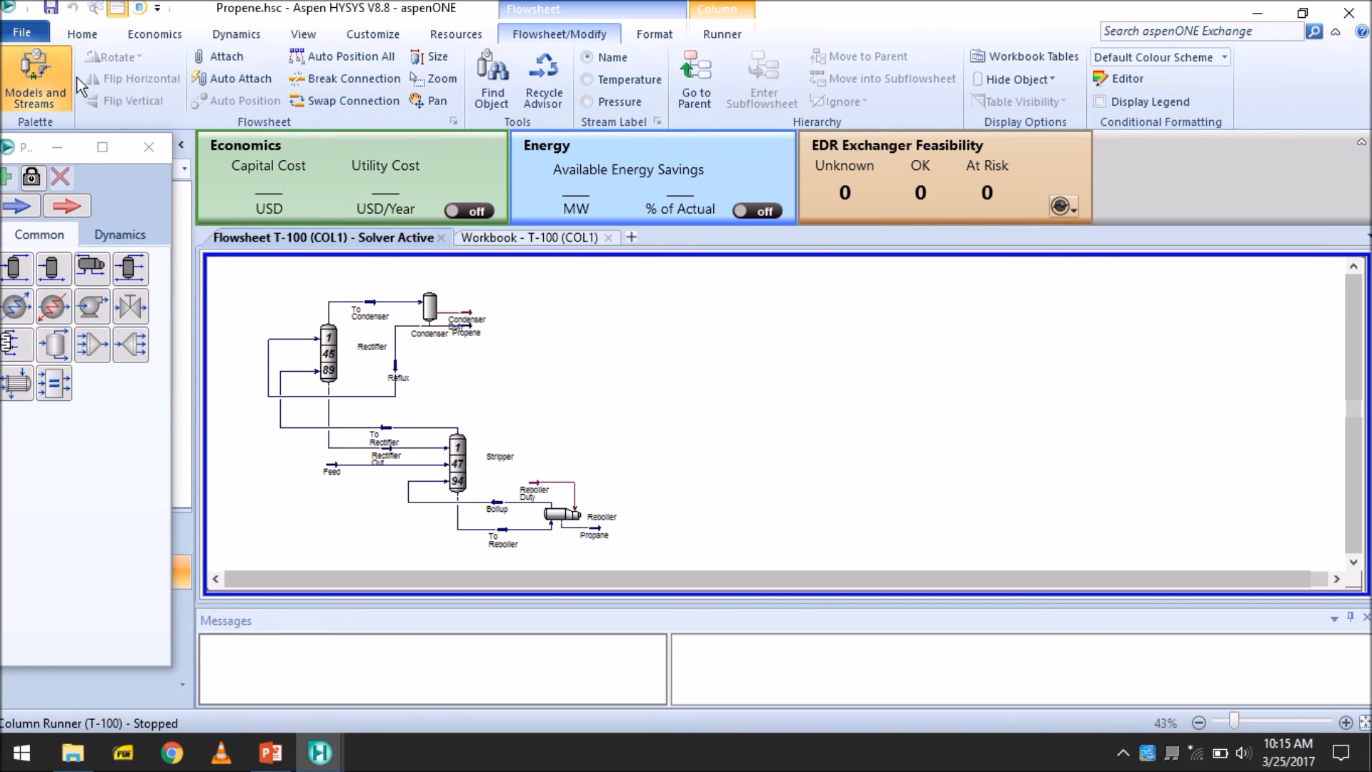
Spread out the Propene, Condenser Duty, Reboiler Duty and Propane streams so they sit farther from the Condenser and the Reboiler.
{"action": "left_click", "coordinate": [465, 330]}
{"action": "left_click_drag", "start_coordinate": [465, 331], "coordinate": [519, 330]}
{"action": "left_click", "coordinate": [521, 310]}
{"action": "left_click", "coordinate": [477, 326]}
{"action": "left_click_drag", "start_coordinate": [535, 493], "coordinate": [580, 465]}
{"action": "left_click", "coordinate": [664, 458]}
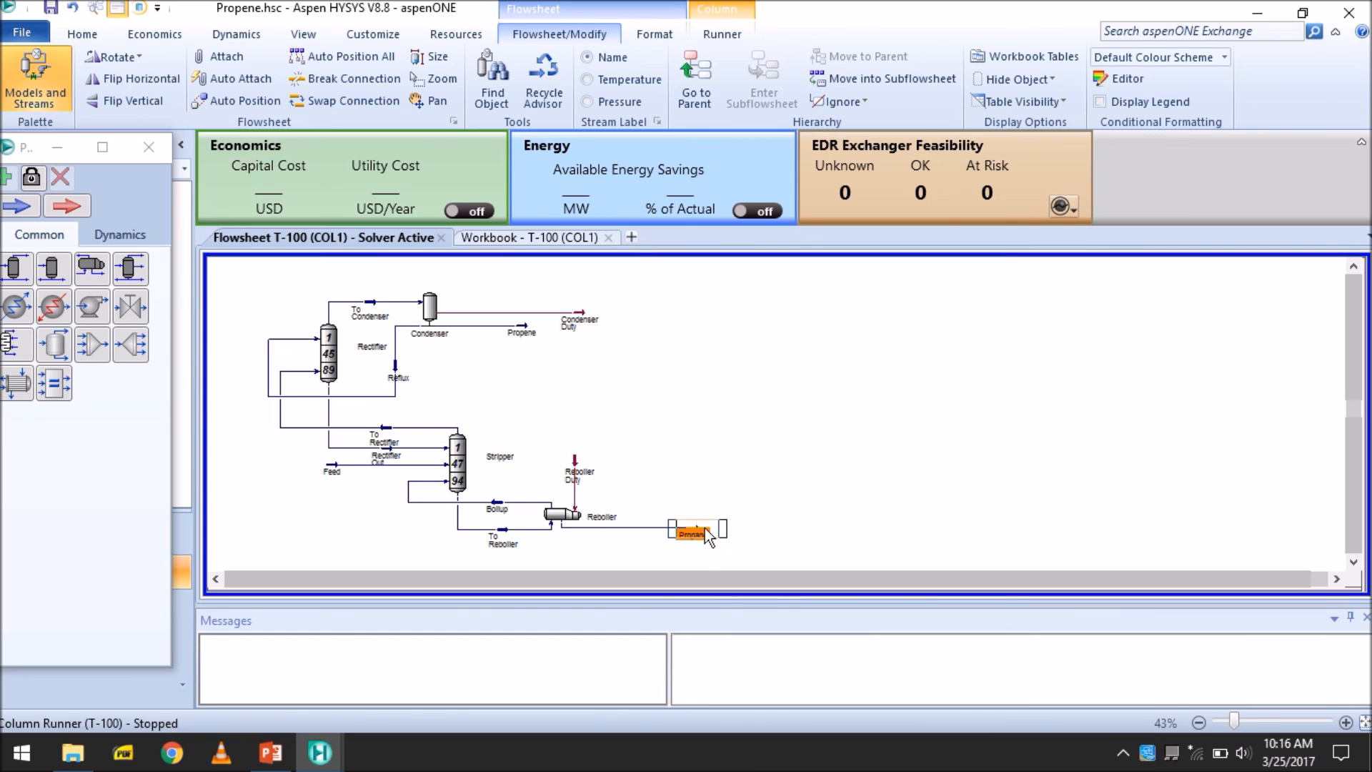